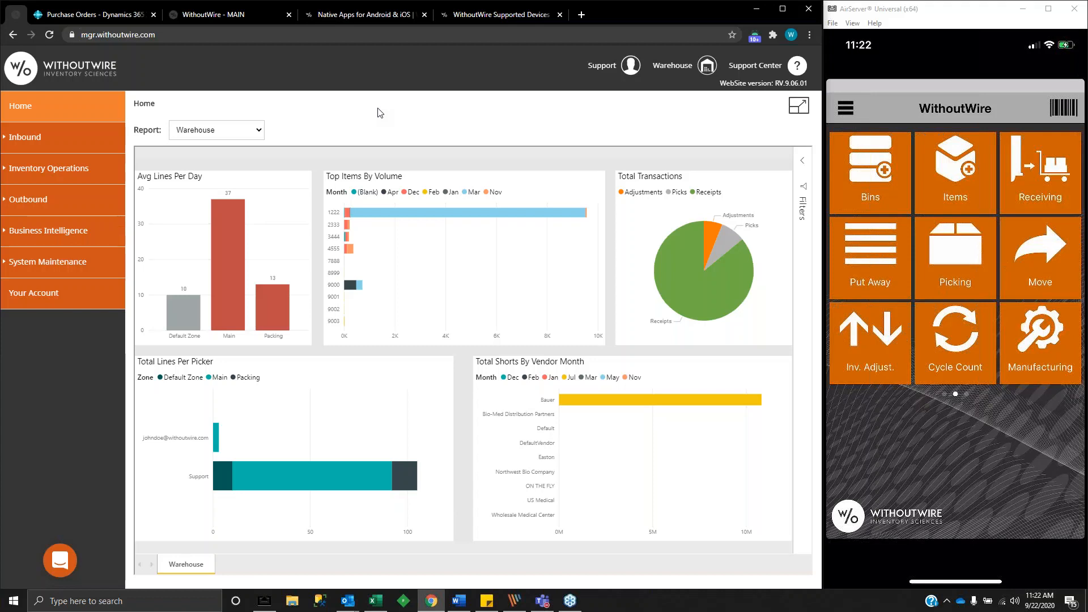
Bring up the sticky note that lists the warehouse manager, picker/receiver and field roles, then return to the browser
{"action": "left_click", "coordinate": [487, 600]}
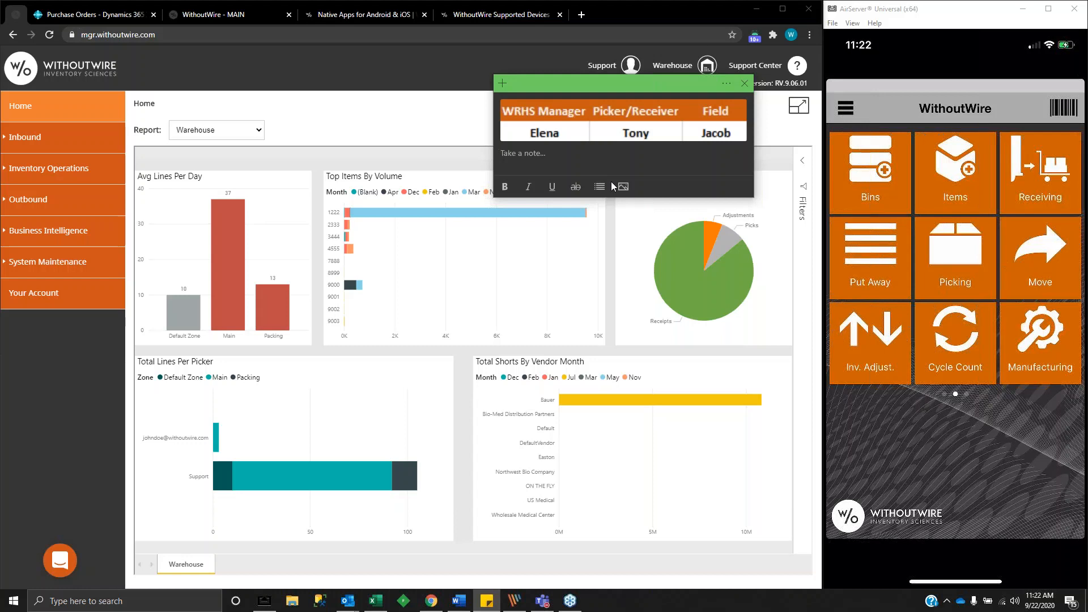
{"action": "left_click", "coordinate": [719, 17]}
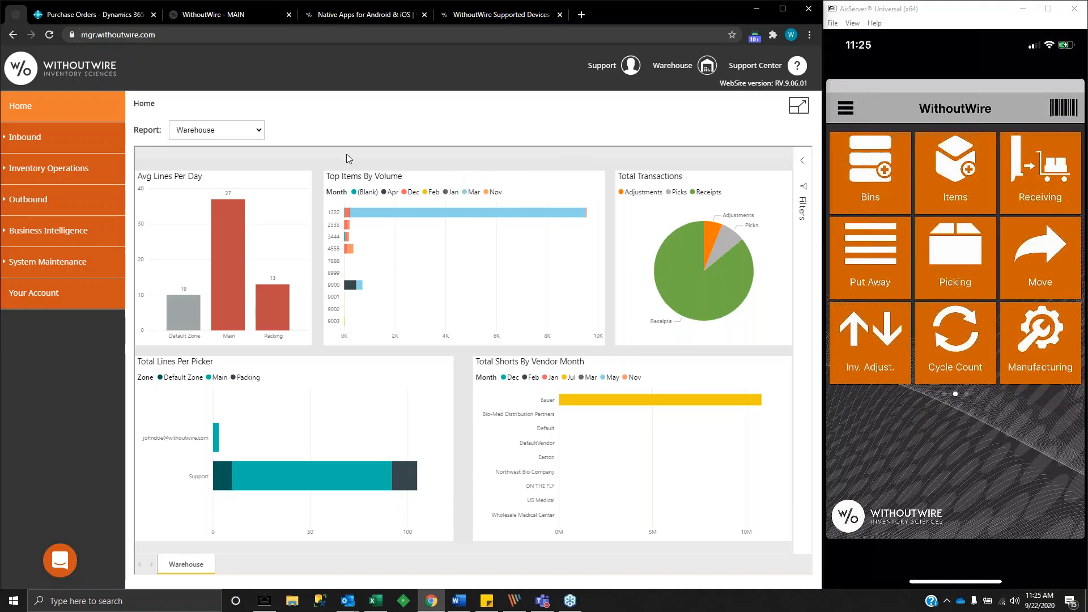
Switch to Business Central, open the First Up Consultants purchase order dated 9/22/2020, and examine its item lines and quantities
{"action": "left_click", "coordinate": [111, 15]}
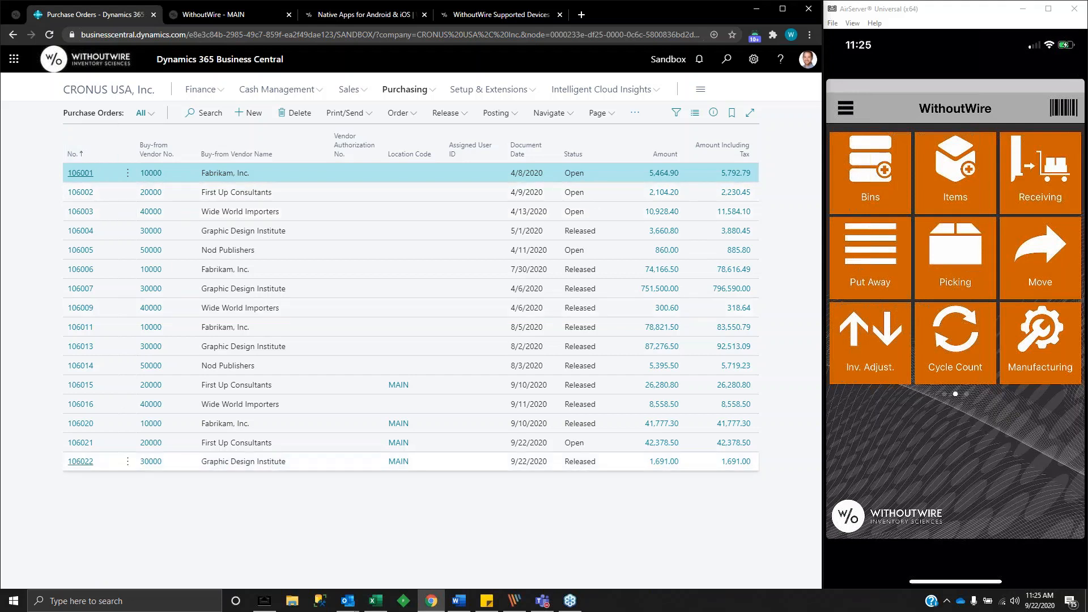
{"action": "left_click", "coordinate": [81, 446]}
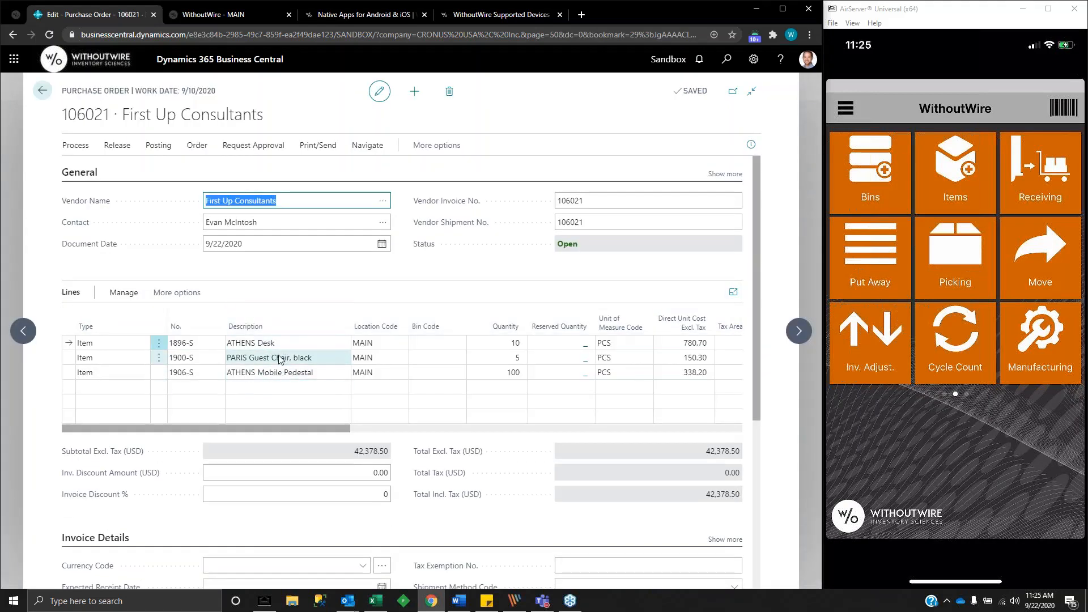
{"action": "left_click_drag", "start_coordinate": [272, 429], "coordinate": [339, 428]}
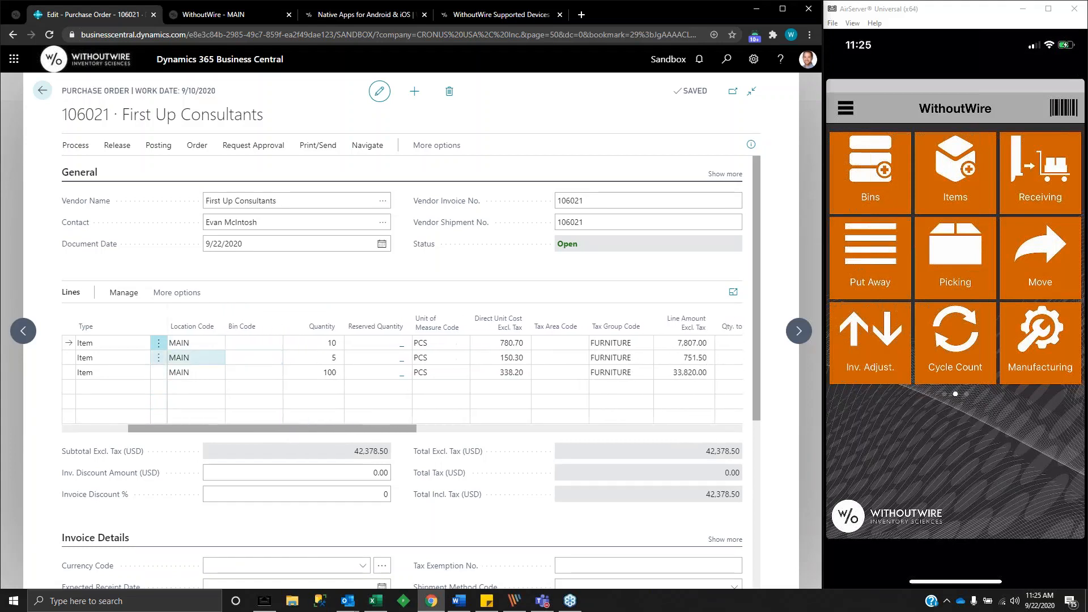
{"action": "left_click", "coordinate": [331, 358]}
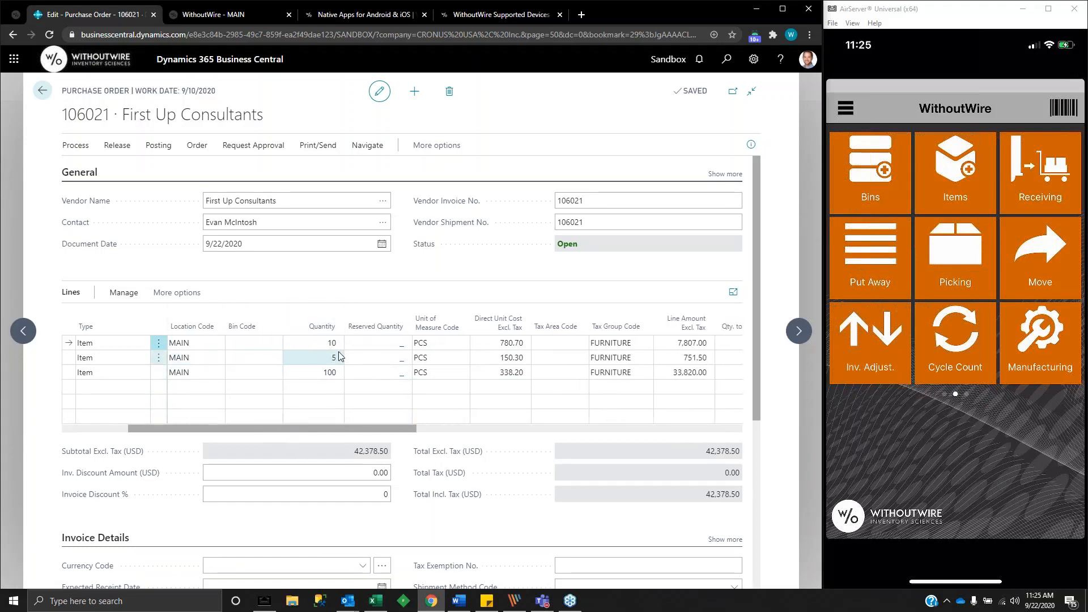
{"action": "left_click_drag", "start_coordinate": [338, 429], "coordinate": [258, 427]}
{"action": "left_click", "coordinate": [501, 357]}
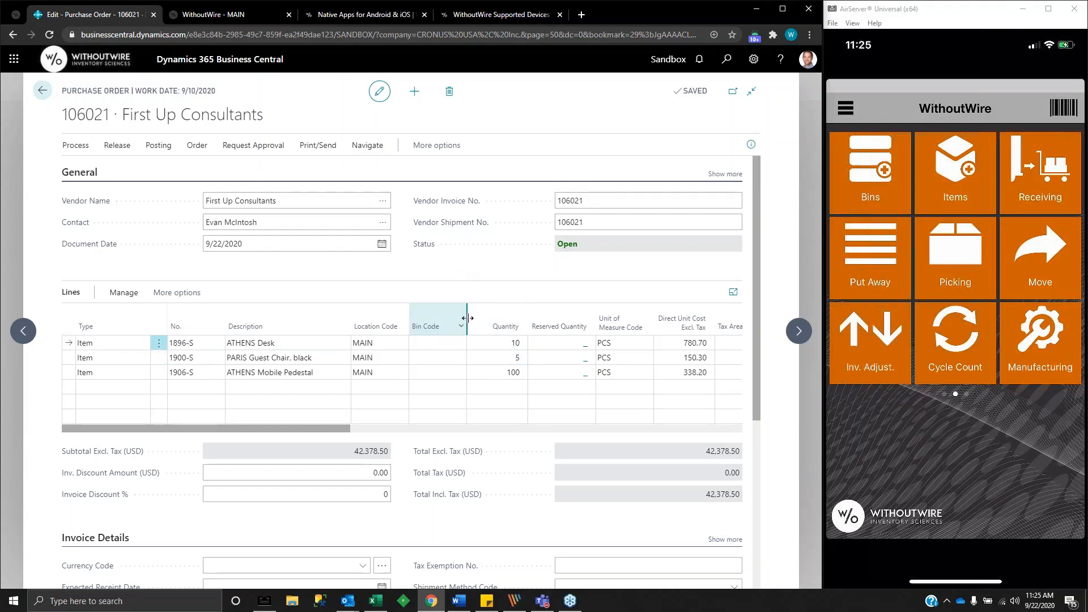
{"action": "scroll", "coordinate": [466, 318], "scroll_direction": "down", "scroll_amount": 3}
{"action": "scroll", "coordinate": [453, 320], "scroll_direction": "up", "scroll_amount": 3}
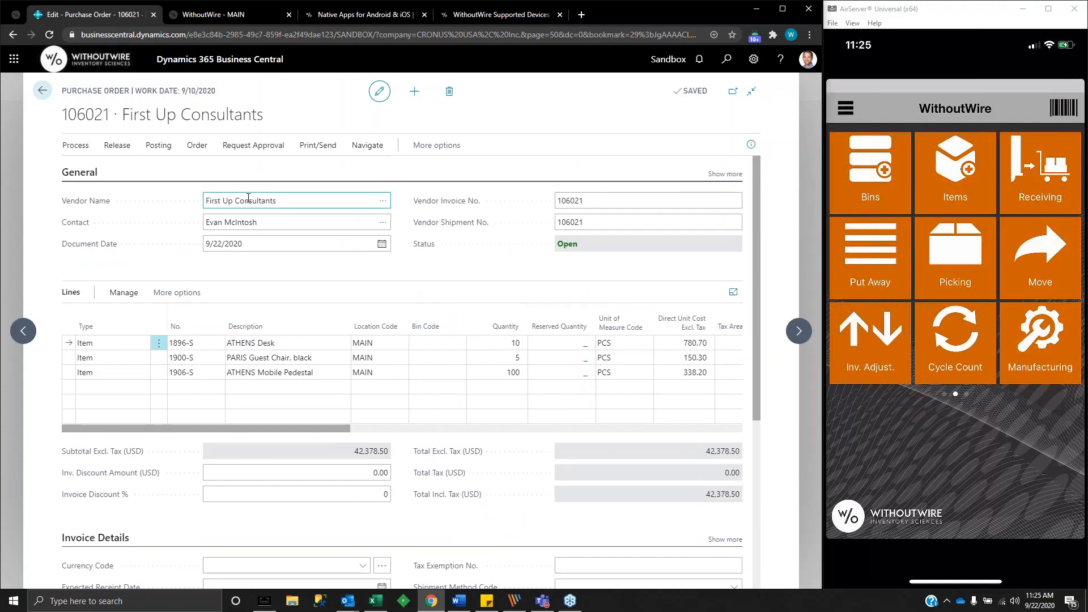
Release the First Up Consultants purchase order and return to the purchase orders list
{"action": "left_click", "coordinate": [117, 146]}
{"action": "left_click", "coordinate": [94, 179]}
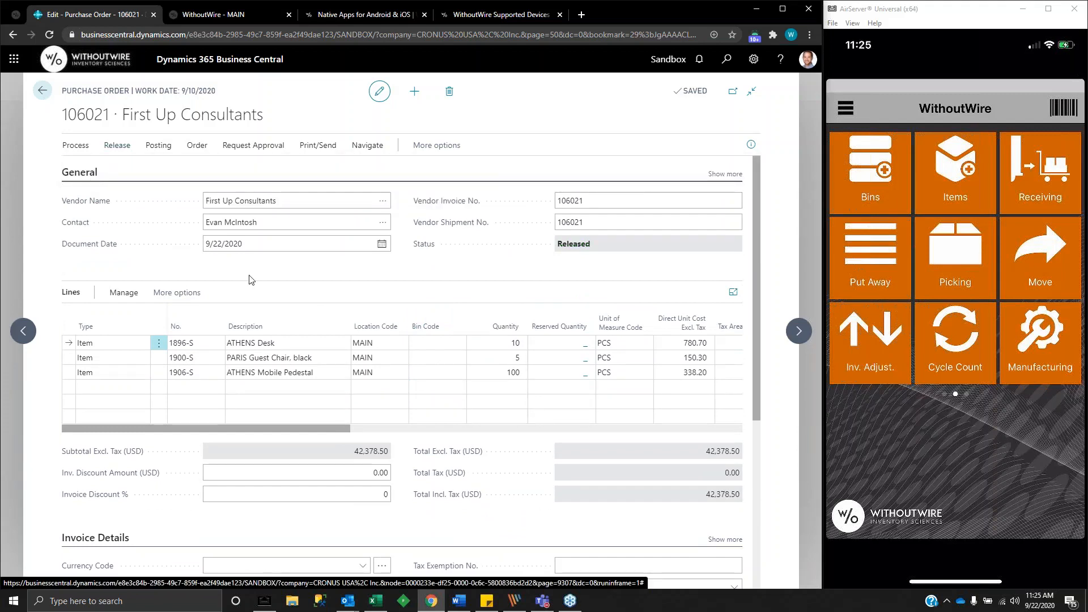
{"action": "left_click", "coordinate": [43, 92]}
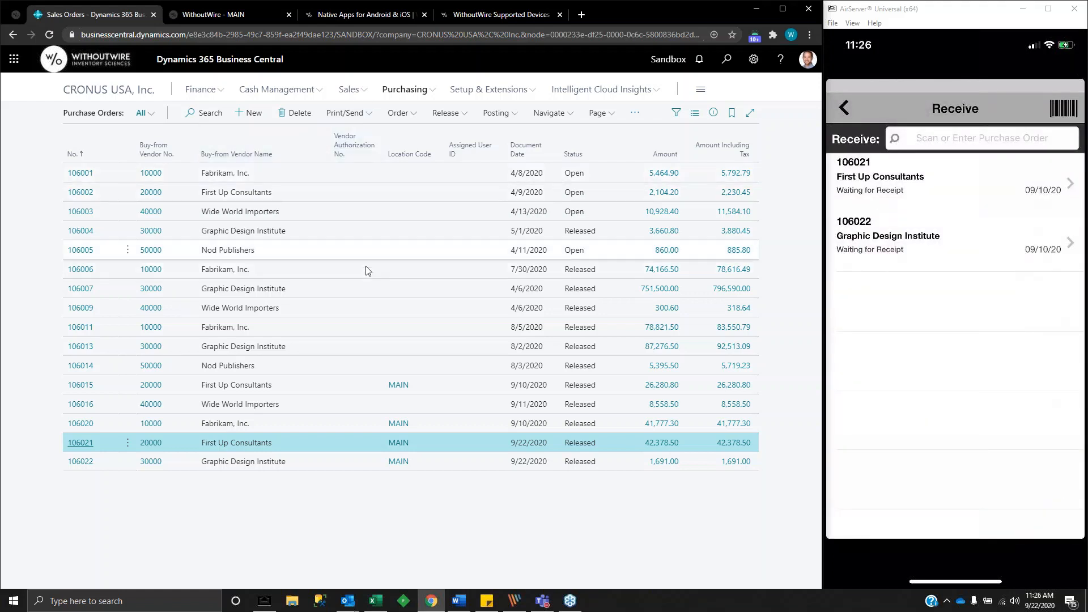
Open the sales orders list and sort it by order number in descending order
{"action": "left_click", "coordinate": [357, 90]}
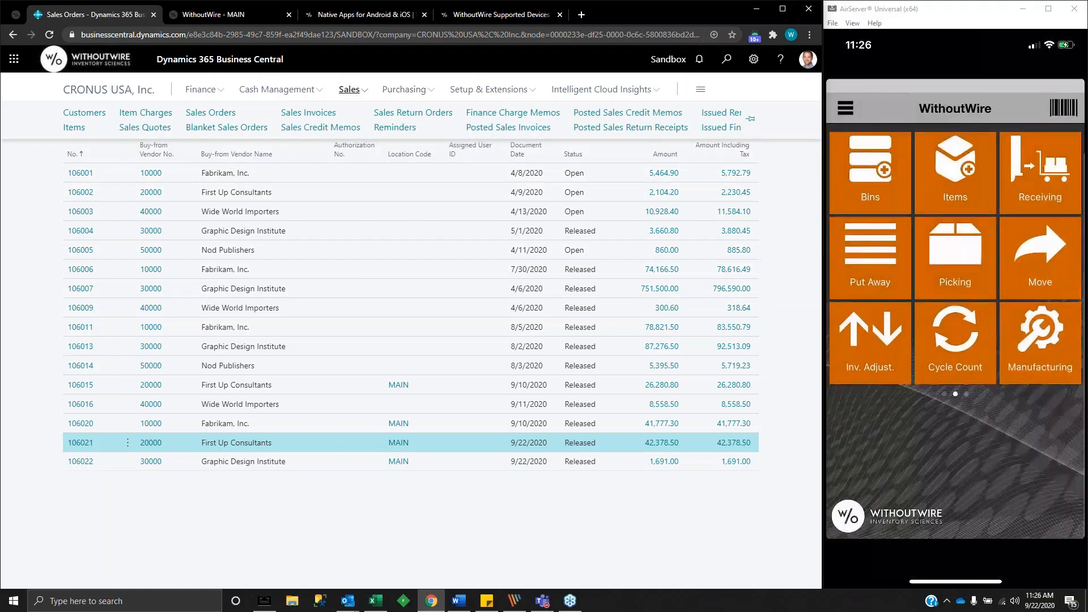
{"action": "left_click", "coordinate": [221, 116]}
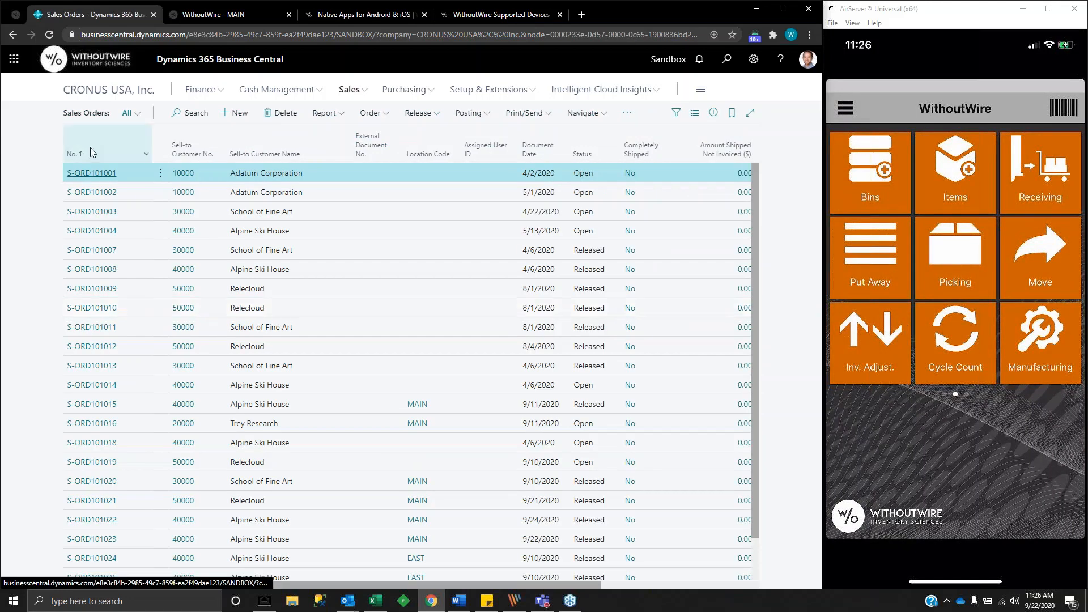
{"action": "left_click", "coordinate": [90, 151]}
{"action": "left_click", "coordinate": [100, 196]}
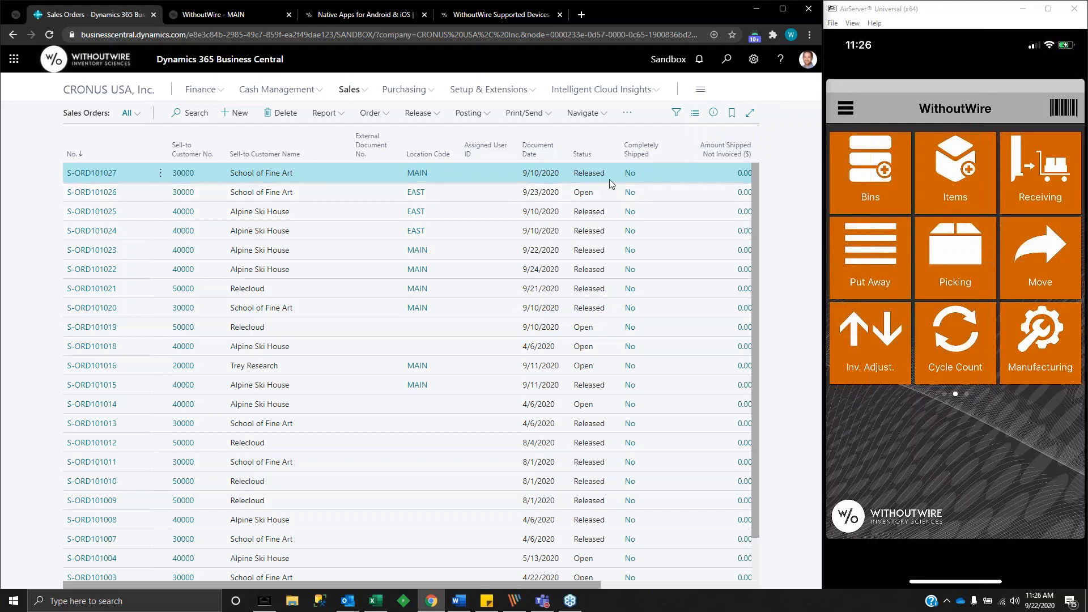
Open the School of Fine Art sales order dated 9/23/2020, release it, and return to the sales orders list
{"action": "left_click", "coordinate": [106, 195]}
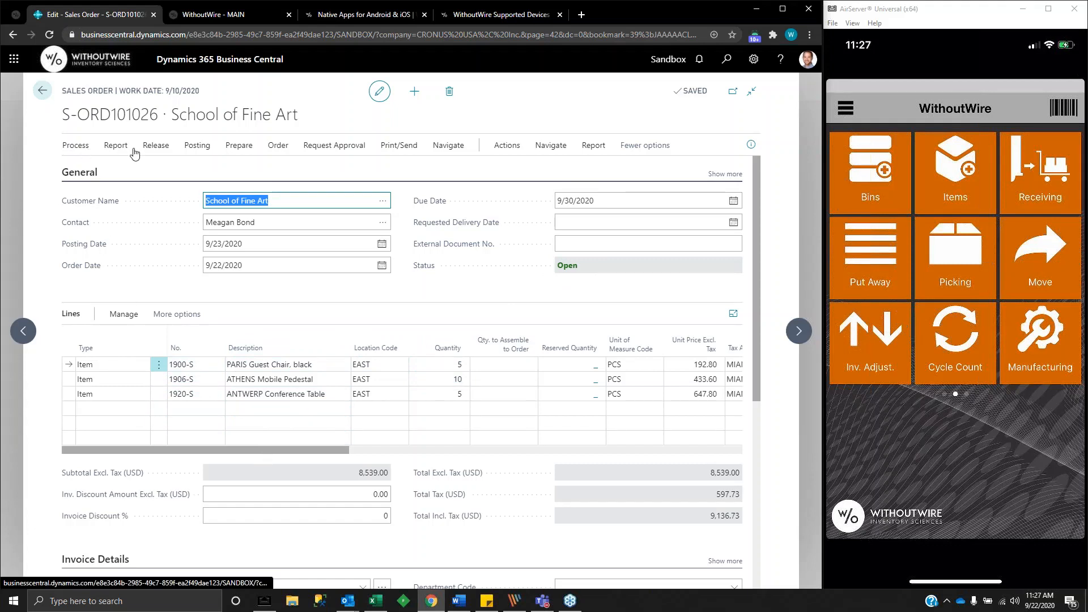
{"action": "left_click", "coordinate": [154, 148]}
{"action": "left_click", "coordinate": [85, 171]}
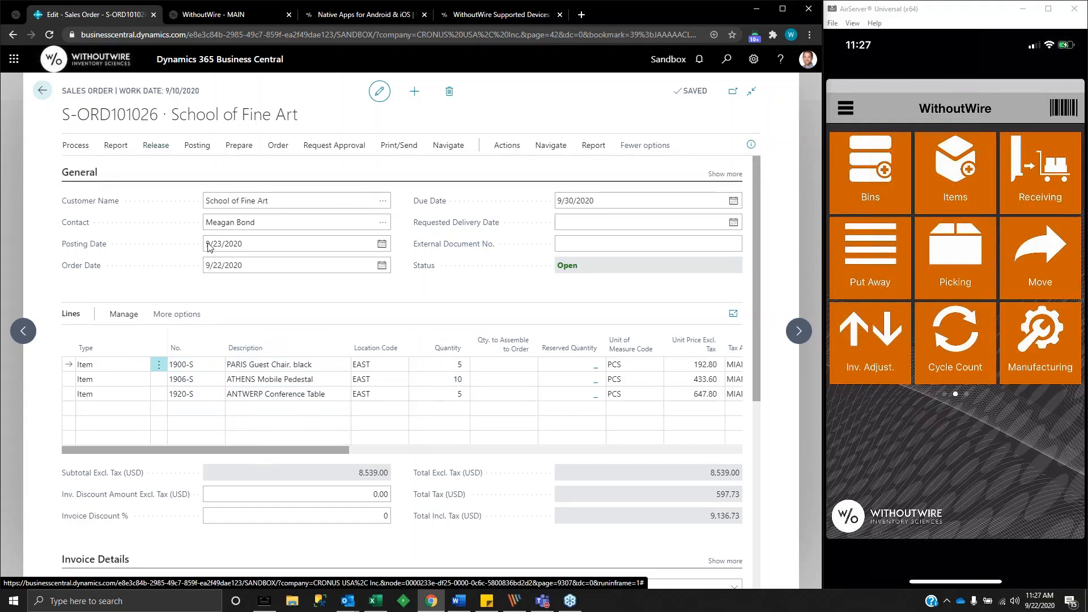
{"action": "left_click", "coordinate": [42, 90]}
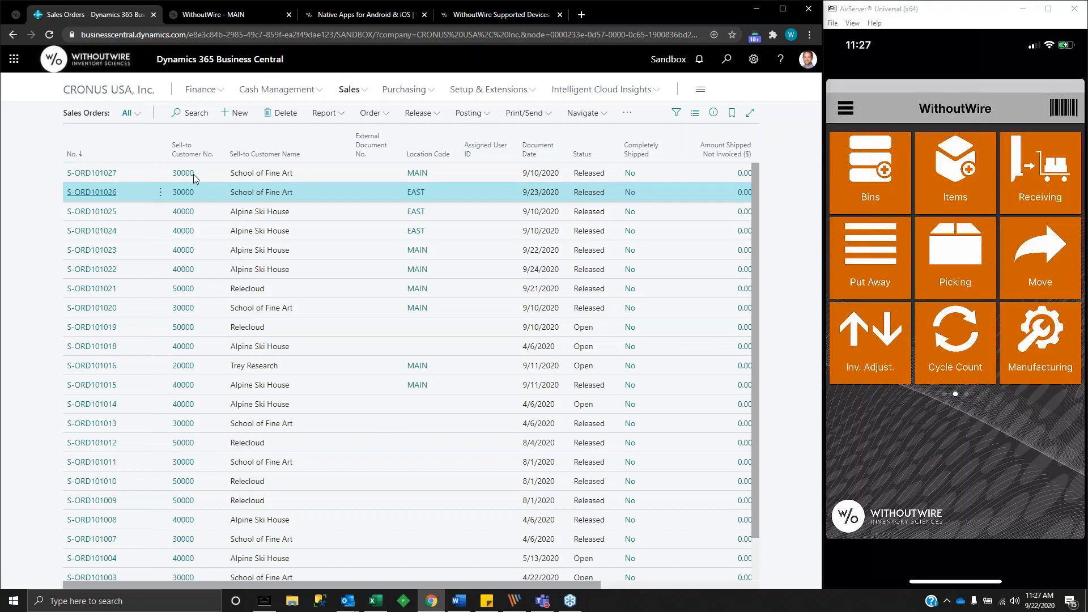
Switch the browser to the WithoutWire MAIN site and enter a received quantity of 10 for the ATHENS Desk, lot 092220
{"action": "left_click", "coordinate": [213, 15]}
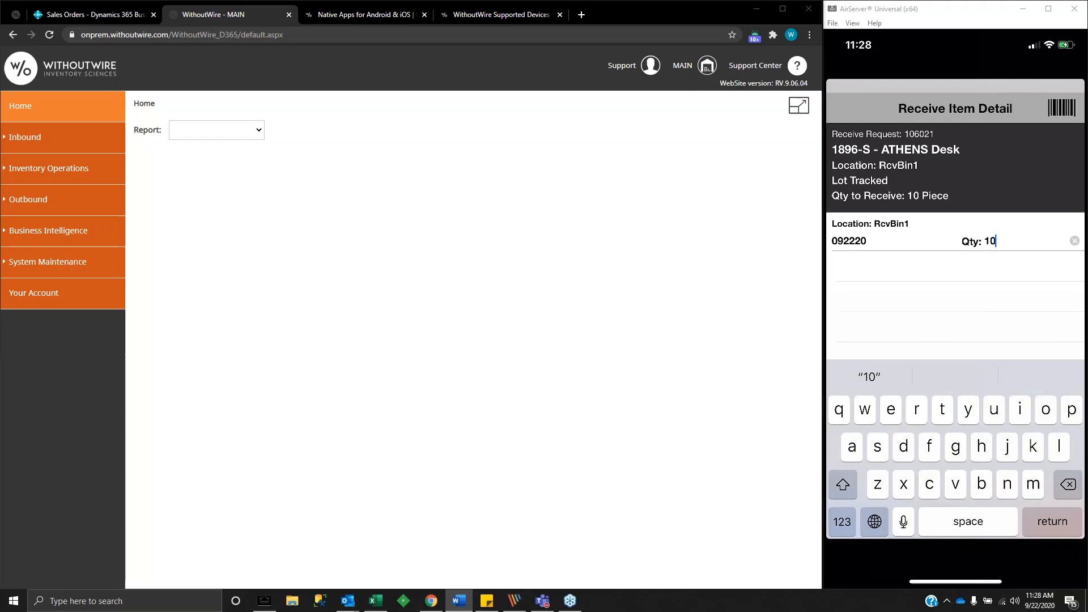
{"action": "key", "text": "Return"}
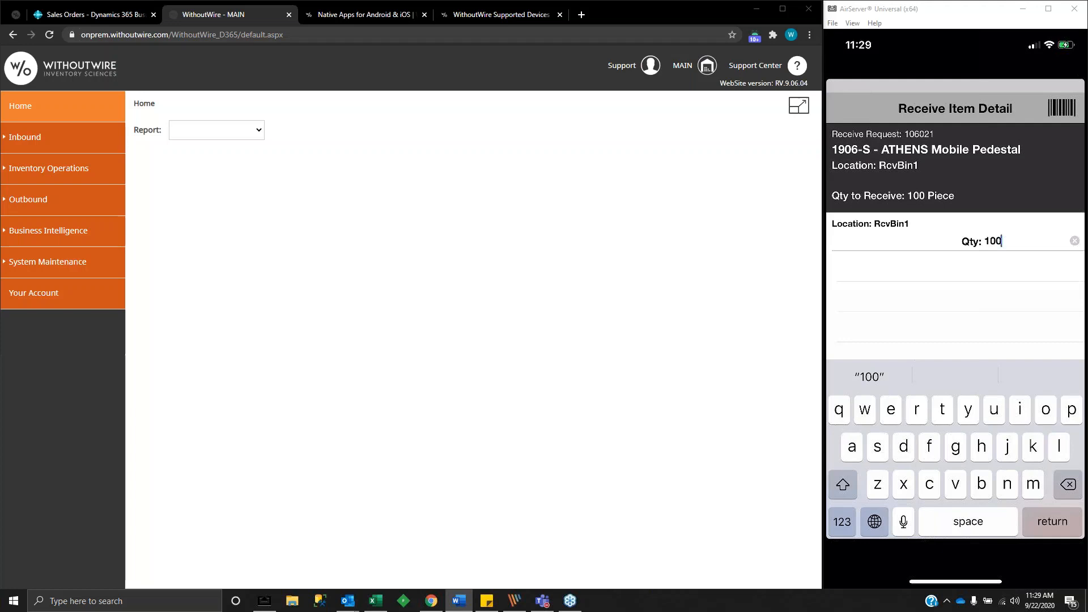
Set the received quantity of the ATHENS Mobile Pedestal in RcvBin1 to 50
{"action": "key", "text": "Return"}
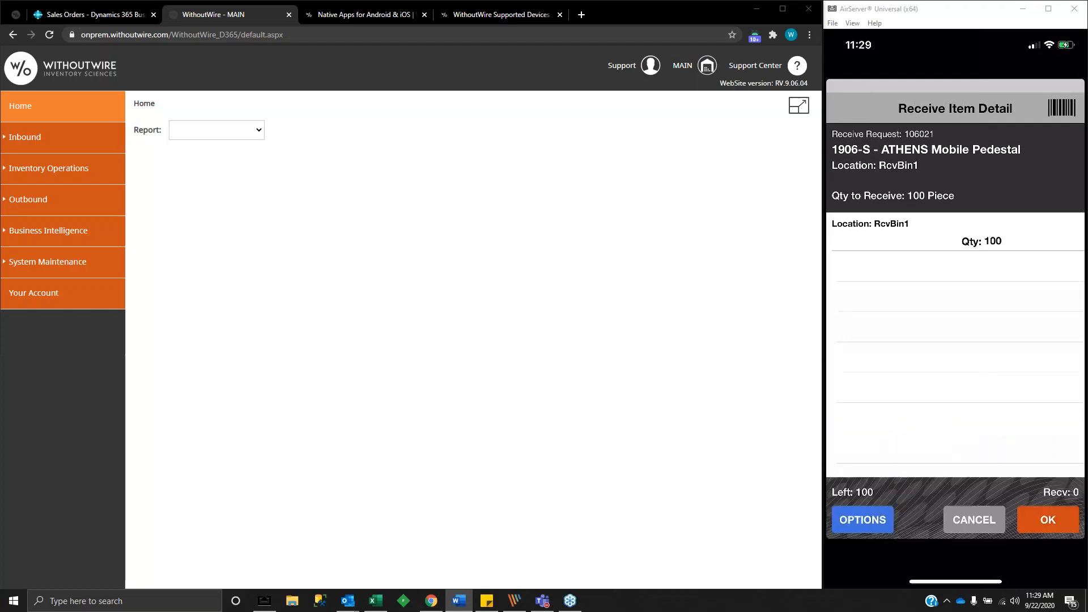
{"action": "left_click", "coordinate": [1001, 242]}
{"action": "key", "text": "BackSpace"}
{"action": "key", "text": "BackSpace"}
{"action": "key", "text": "BackSpace"}
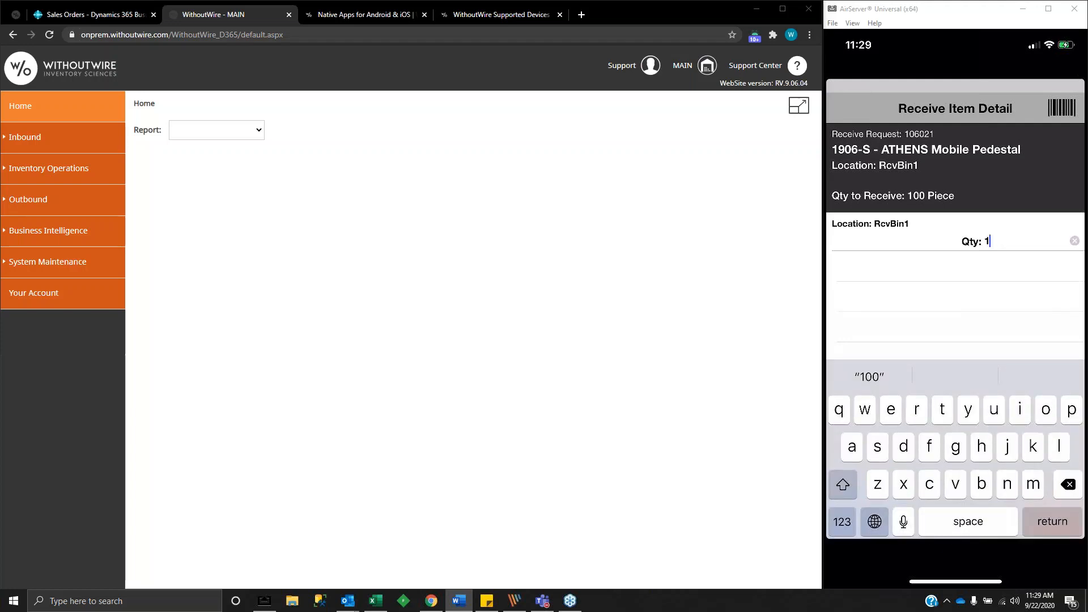
{"action": "type", "text": "5"}
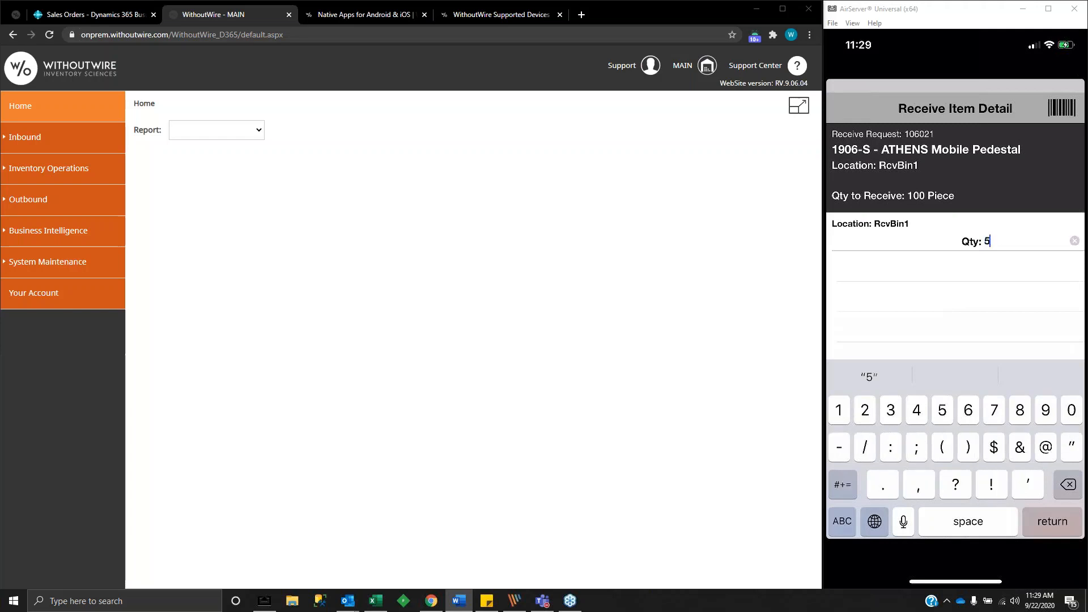
{"action": "type", "text": "0"}
{"action": "key", "text": "Return"}
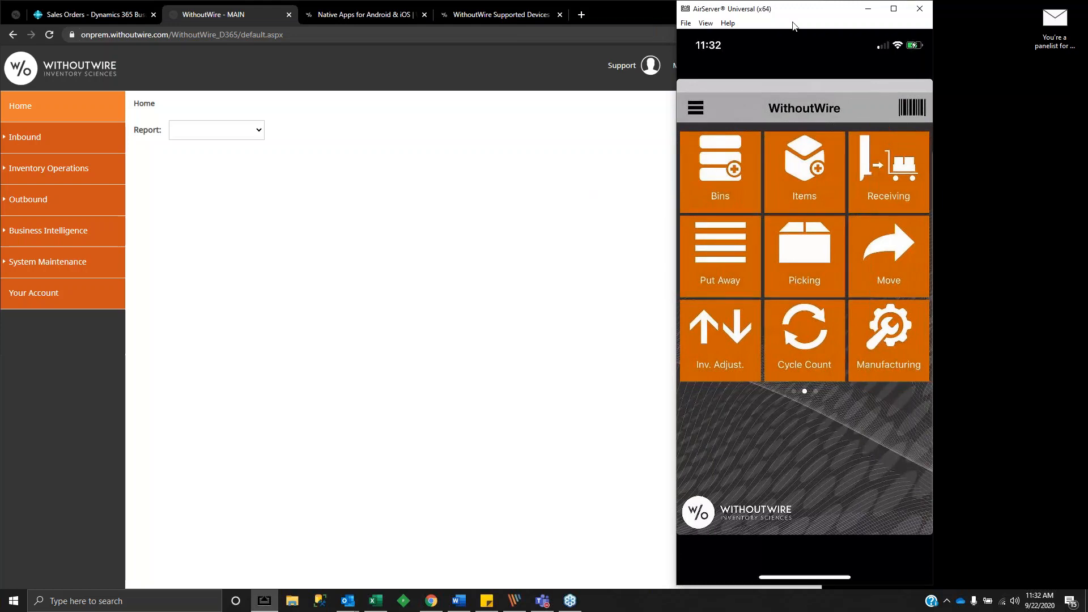
Move the phone mirror beside the browser, then examine the First Up Consultants receipt scheduled for 9/10/2020 from the Receiving Console, including its signature
{"action": "left_click_drag", "start_coordinate": [793, 26], "coordinate": [934, 31]}
{"action": "mouse_move", "coordinate": [28, 141]}
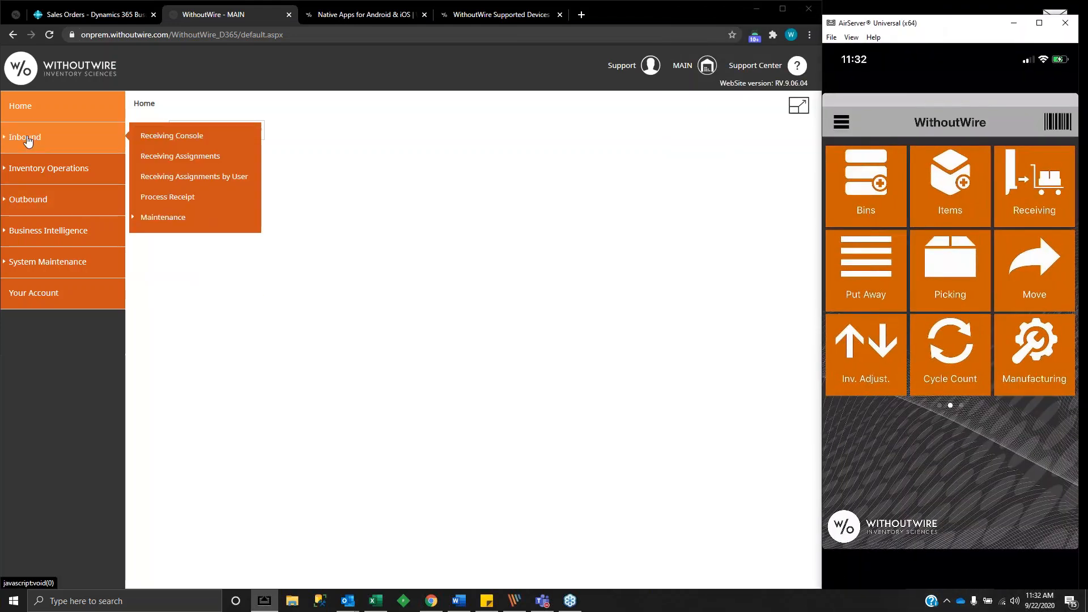
{"action": "left_click", "coordinate": [182, 141]}
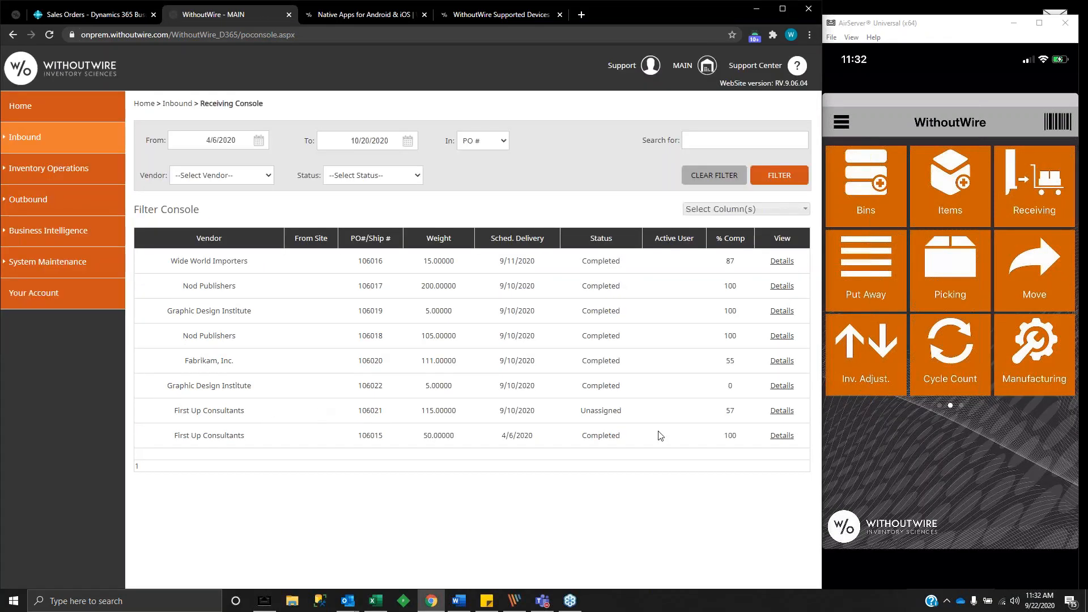
{"action": "left_click", "coordinate": [782, 412]}
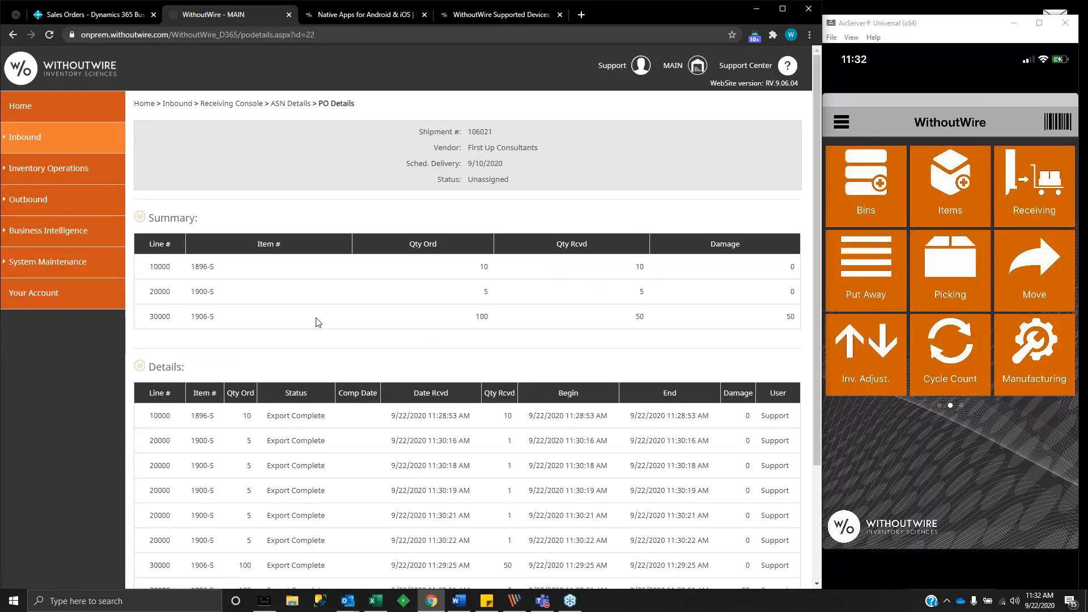
{"action": "scroll", "coordinate": [335, 337], "scroll_direction": "down", "scroll_amount": 3}
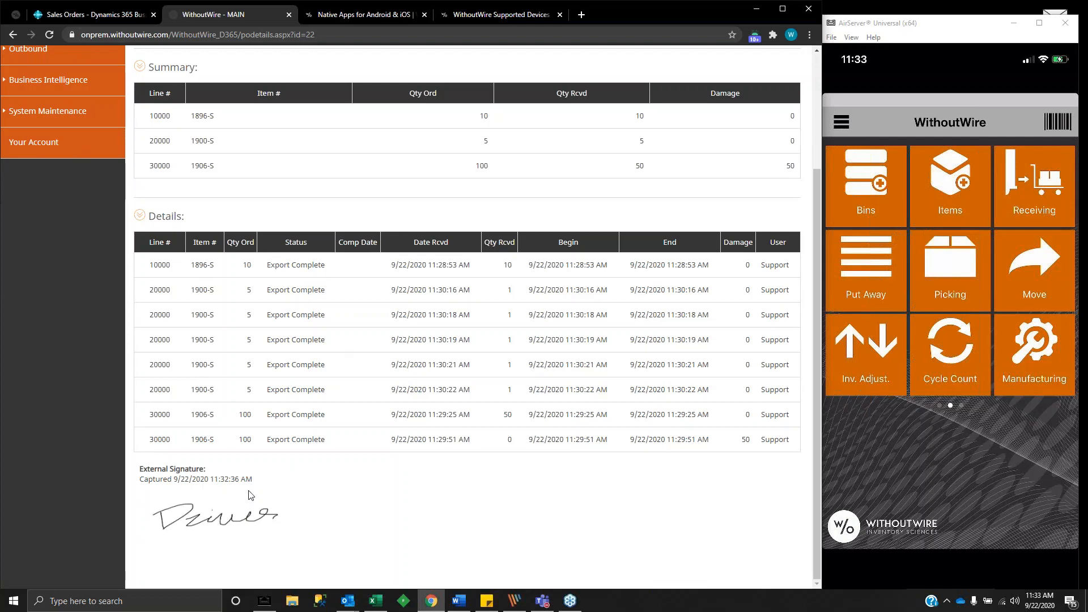
{"action": "scroll", "coordinate": [221, 497], "scroll_direction": "up", "scroll_amount": 3}
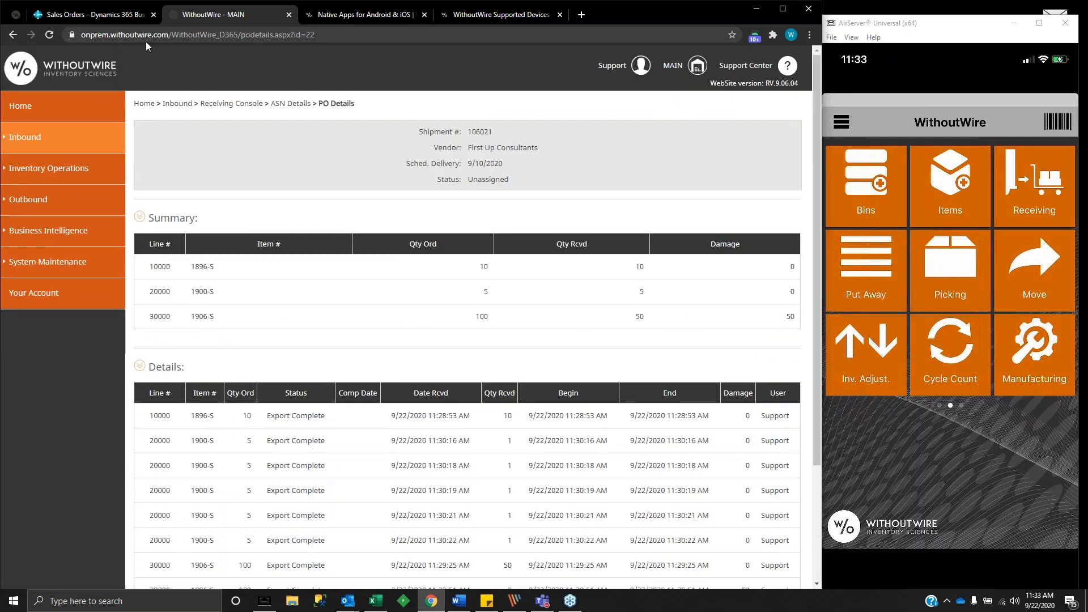
Open the First Up Consultants purchase order dated 9/22/2020 in Business Central and check its quantities to receive and invoice
{"action": "left_click", "coordinate": [94, 15]}
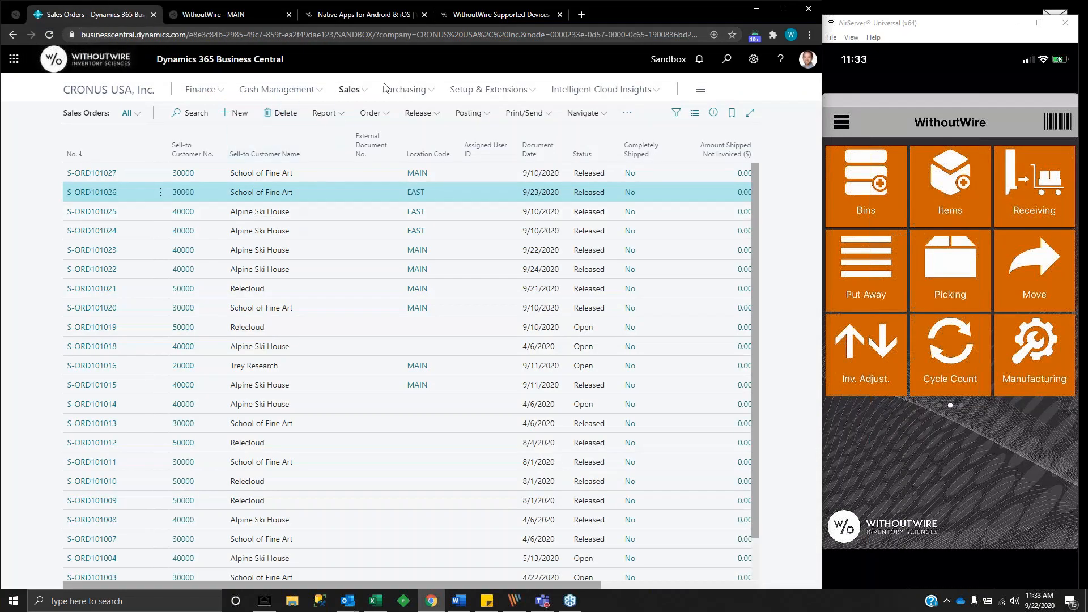
{"action": "left_click", "coordinate": [410, 95]}
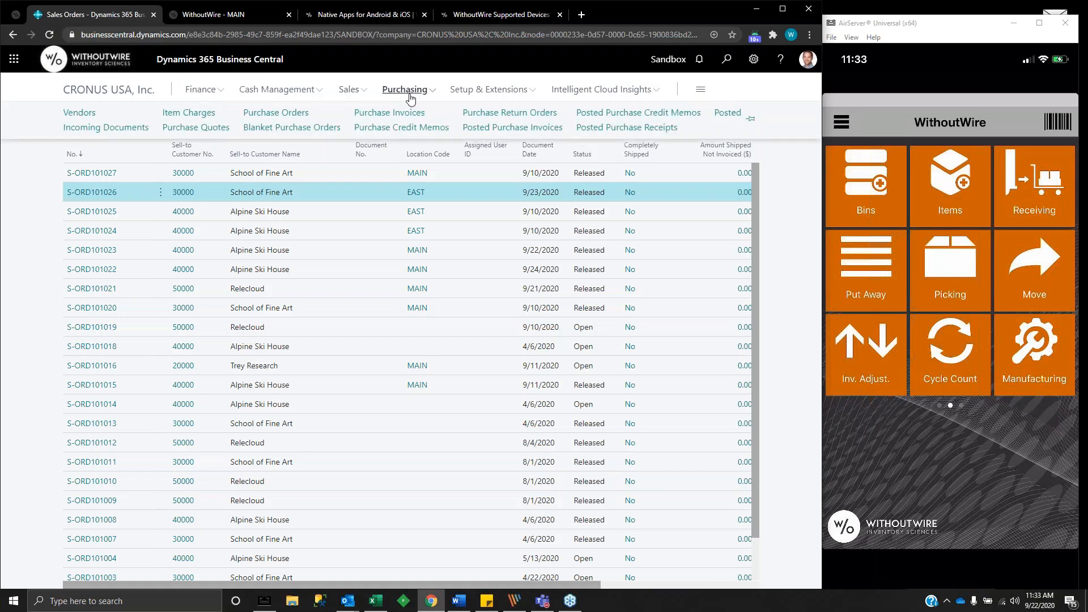
{"action": "left_click", "coordinate": [280, 117]}
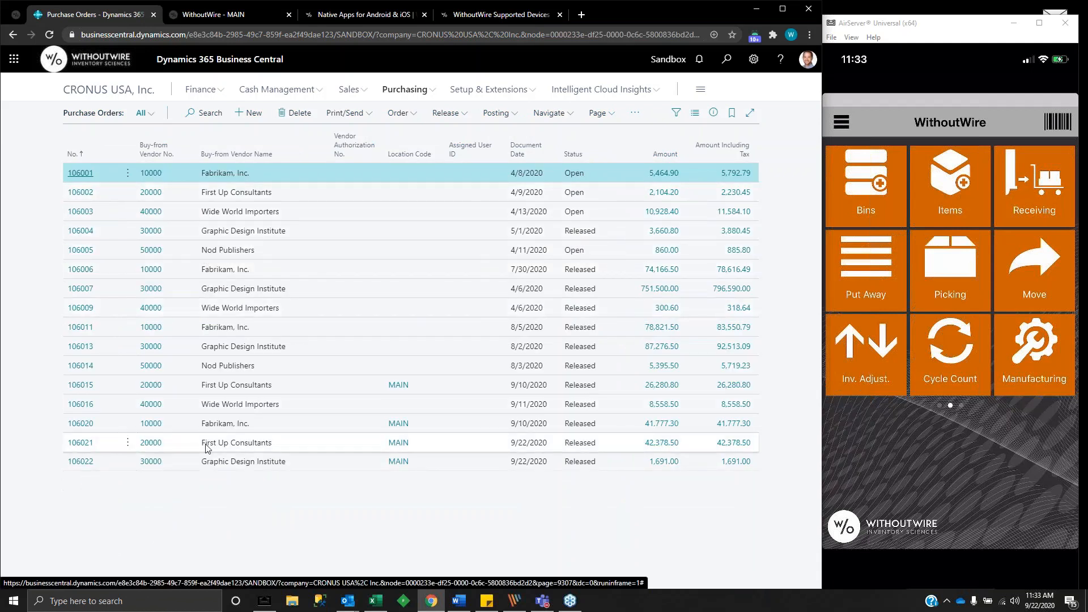
{"action": "left_click", "coordinate": [78, 446]}
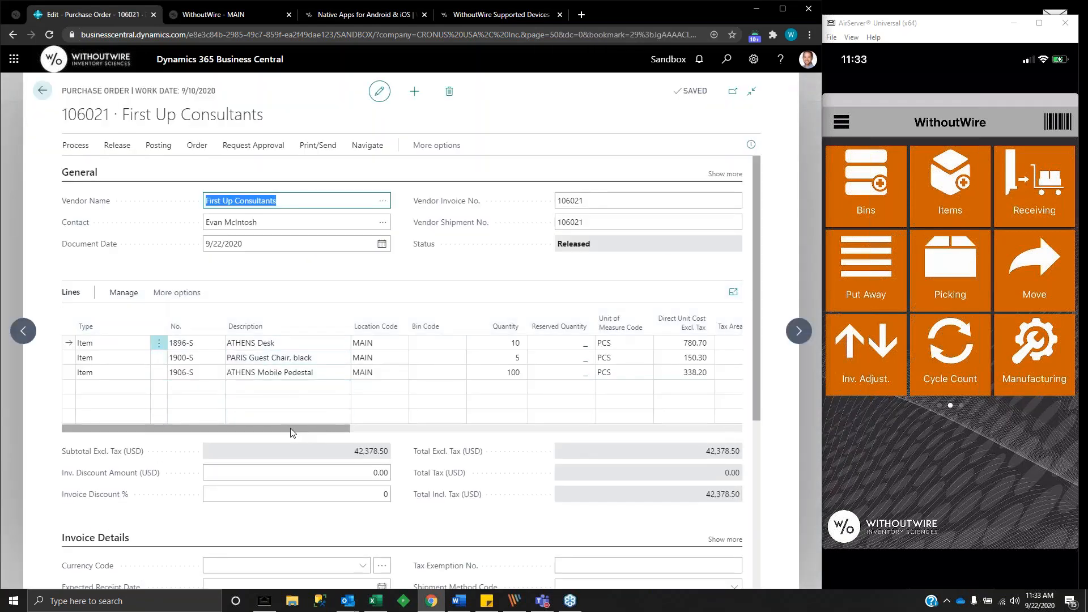
{"action": "left_click_drag", "start_coordinate": [292, 433], "coordinate": [474, 410]}
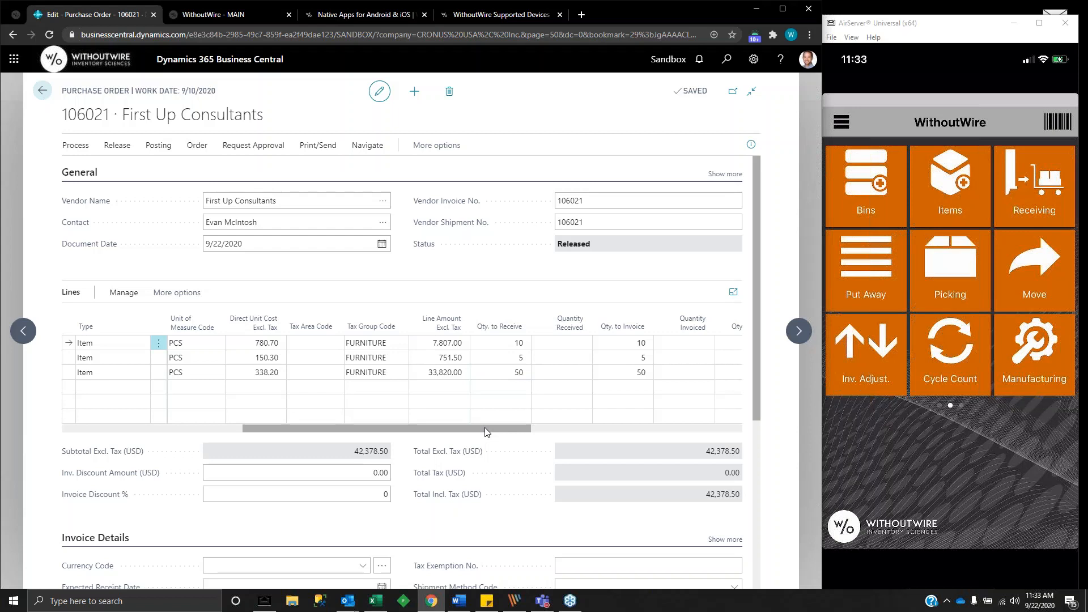
{"action": "left_click_drag", "start_coordinate": [485, 427], "coordinate": [202, 435]}
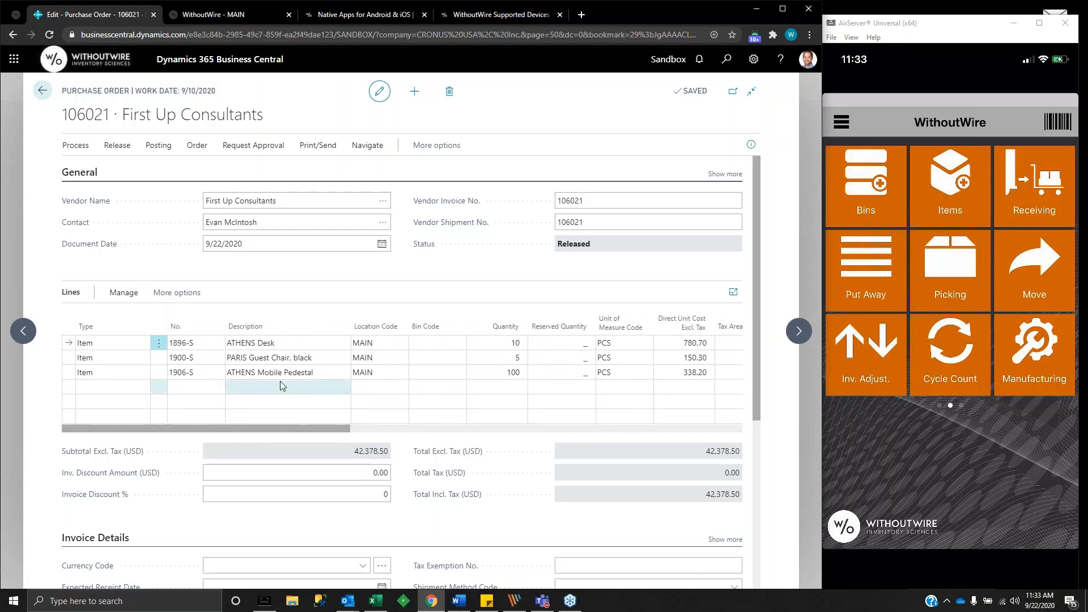
Switch to the WithoutWire MAIN site and list the outbound pick requests and returns from 9/15/2020 to 10/20/2020
{"action": "key", "text": "alt+Tab"}
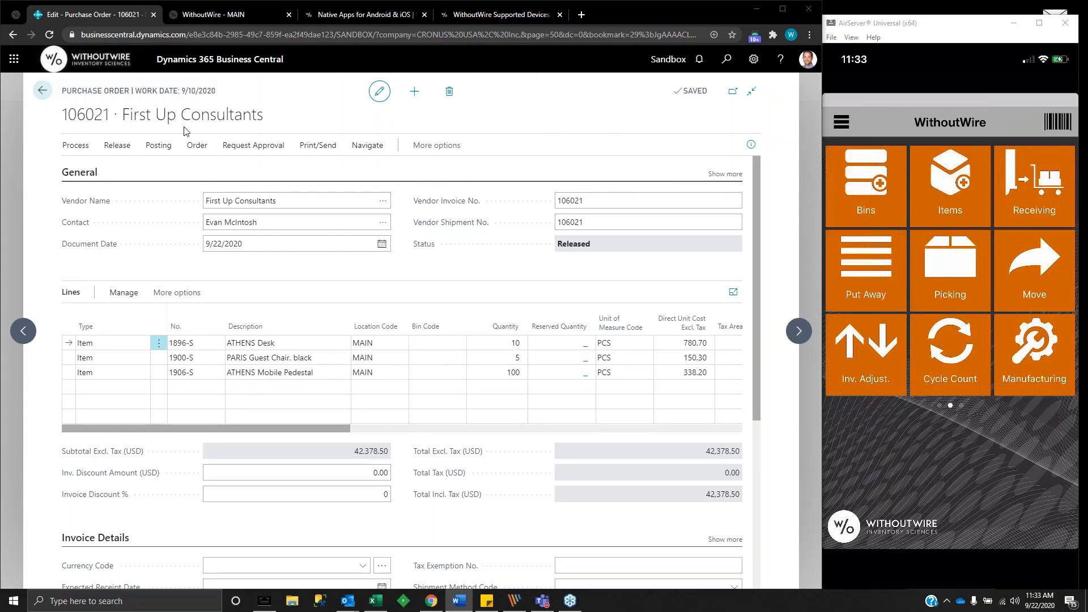
{"action": "left_click", "coordinate": [207, 16]}
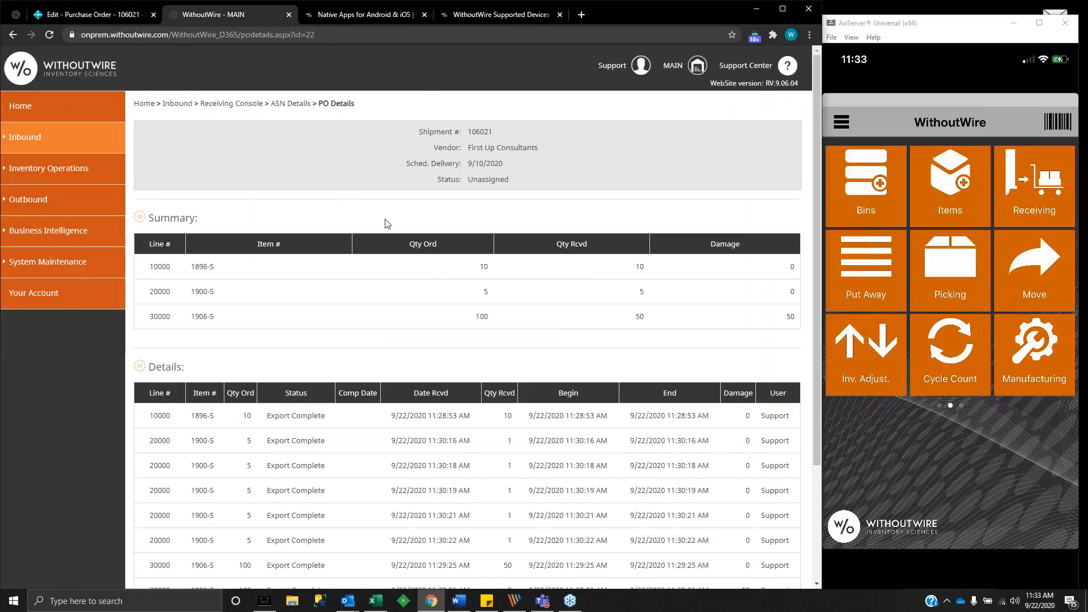
{"action": "left_click", "coordinate": [23, 106]}
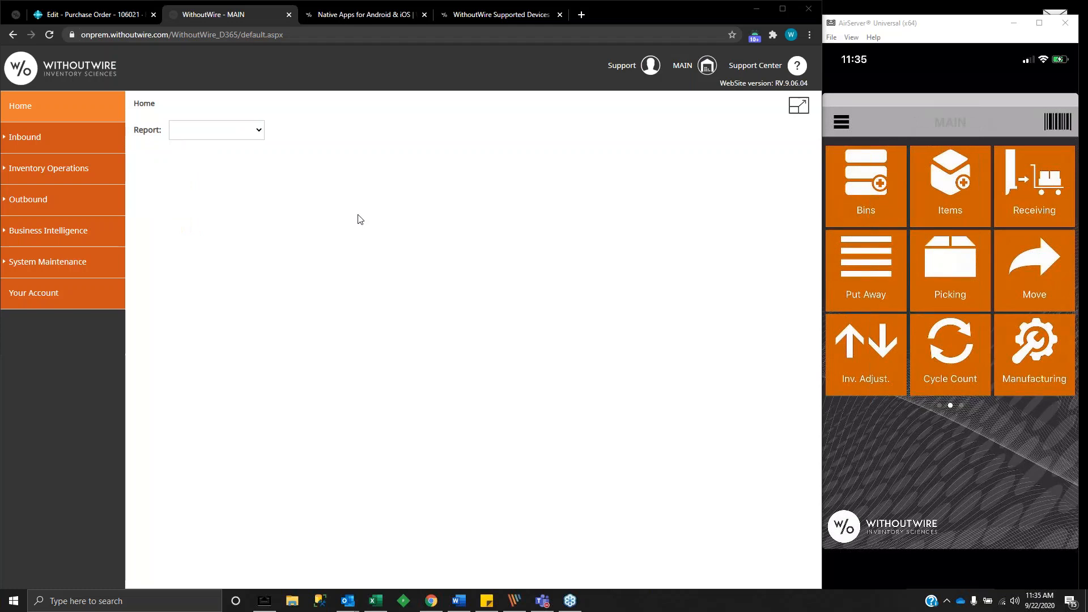
{"action": "left_click", "coordinate": [72, 144]}
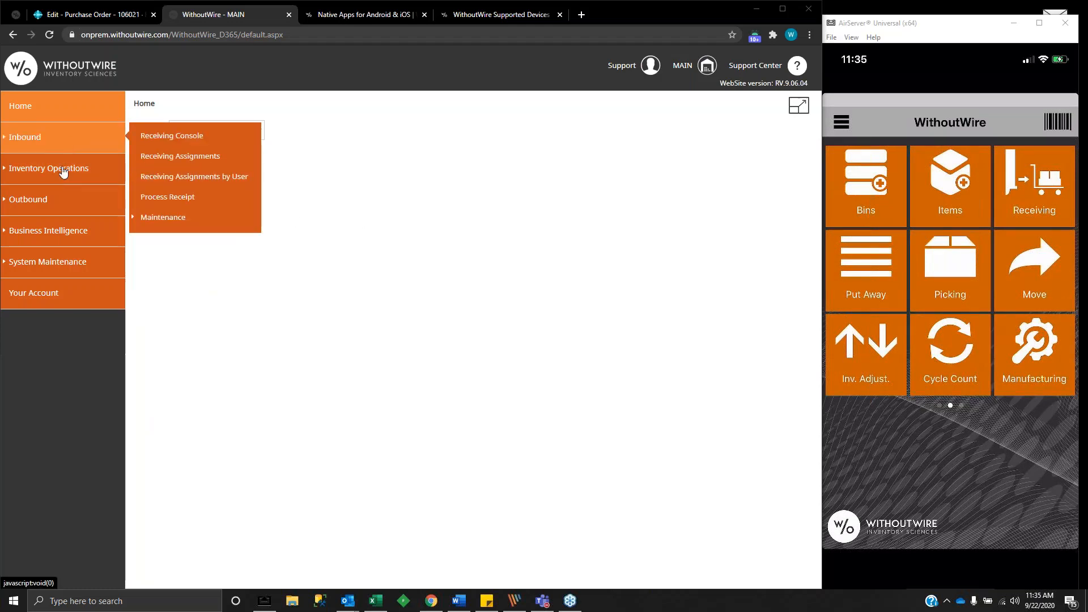
{"action": "left_click", "coordinate": [68, 201]}
{"action": "left_click", "coordinate": [157, 200]}
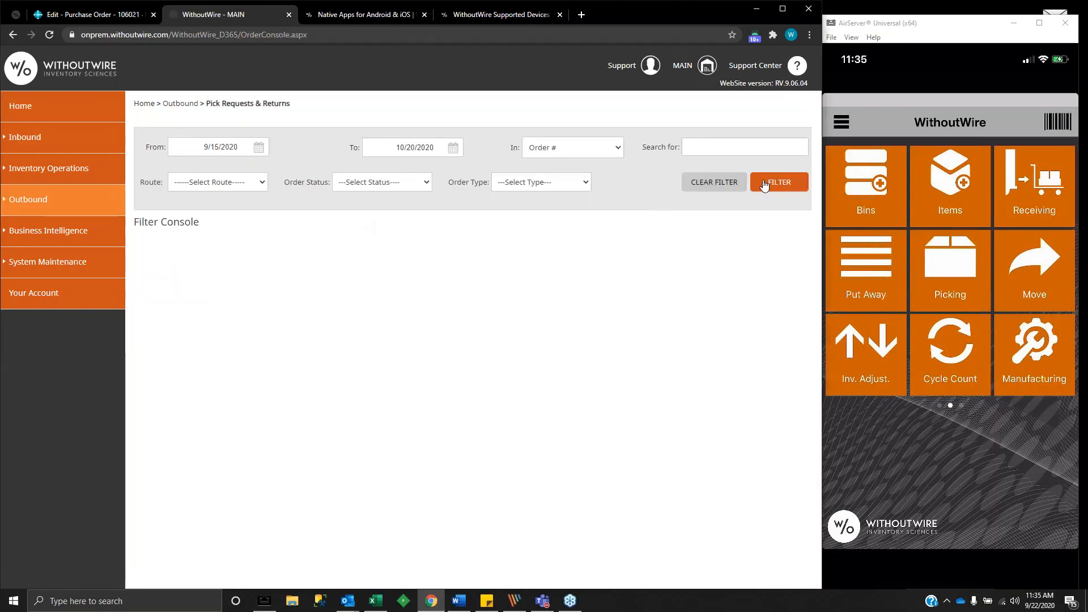
{"action": "left_click", "coordinate": [773, 181]}
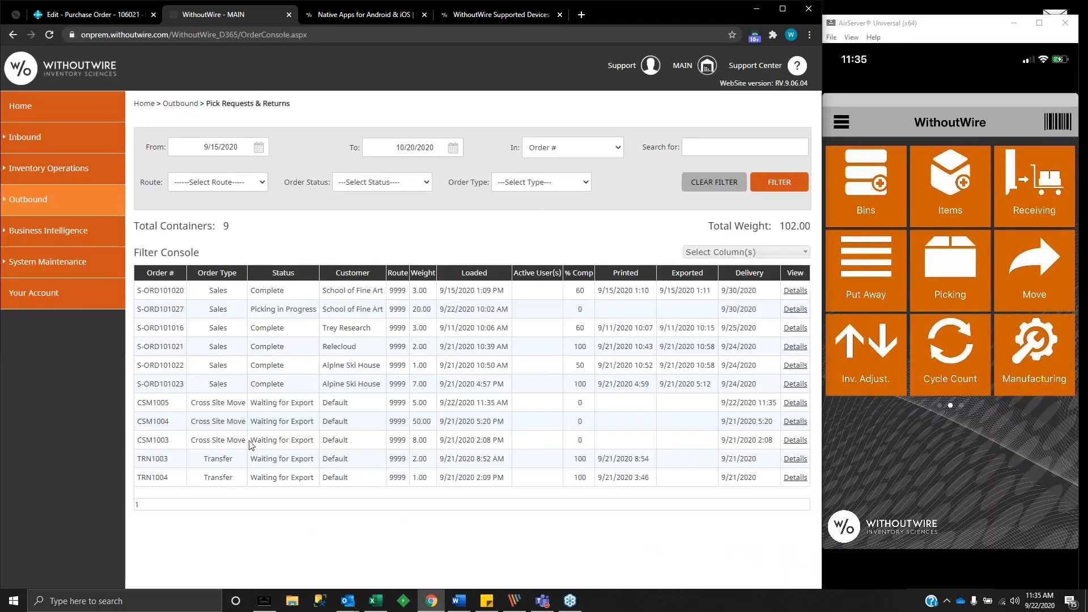
Open the details of the cross-site move loaded on 9/22/2020 and examine its PARIS Guest Chair lines
{"action": "left_click_drag", "start_coordinate": [148, 404], "coordinate": [484, 403]}
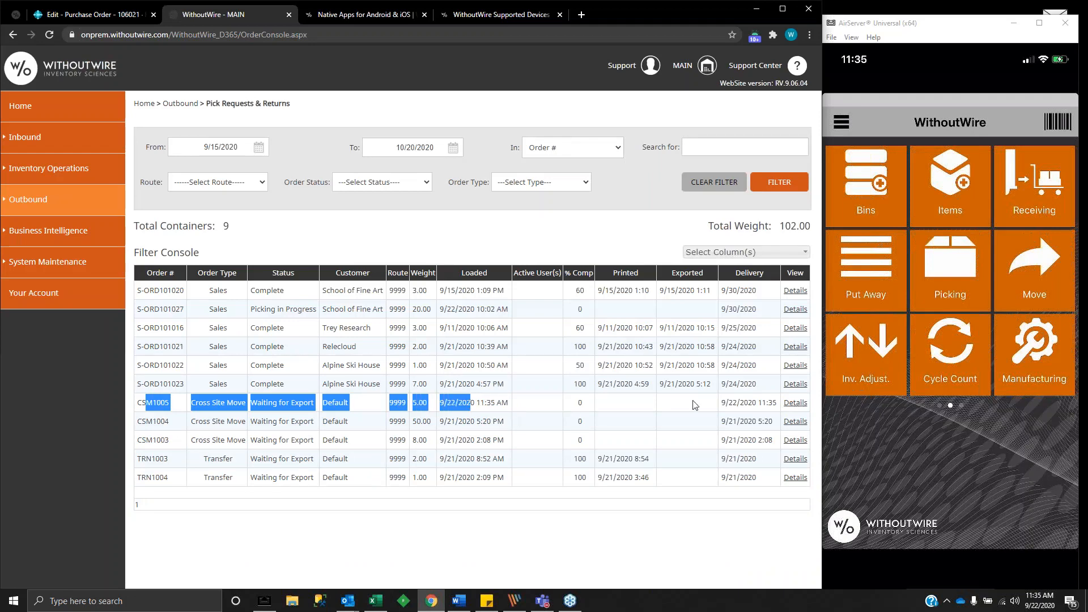
{"action": "left_click", "coordinate": [796, 402]}
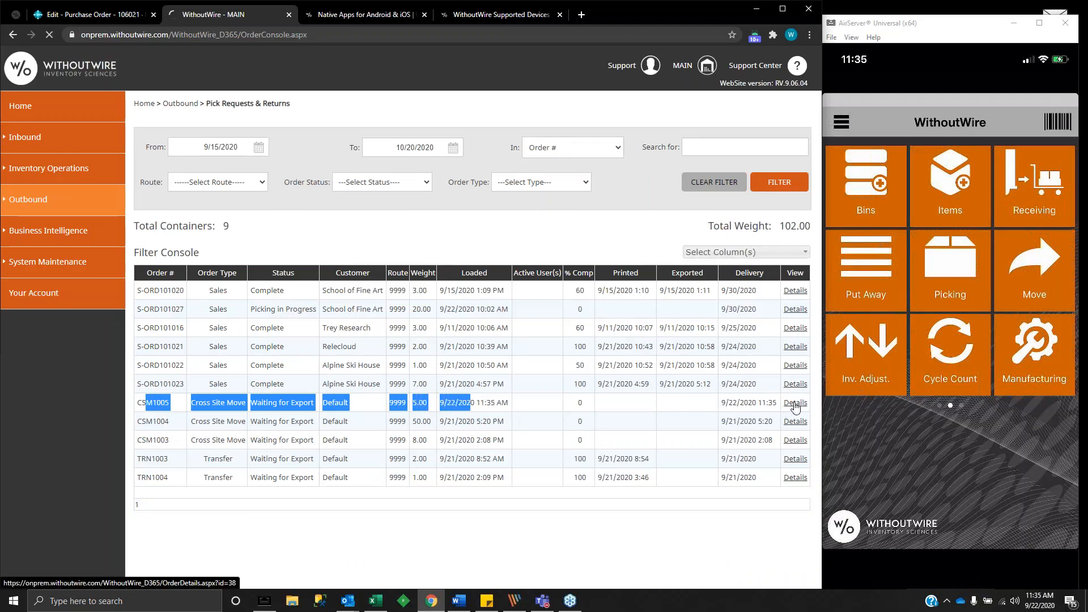
{"action": "scroll", "coordinate": [479, 373], "scroll_direction": "down", "scroll_amount": 1}
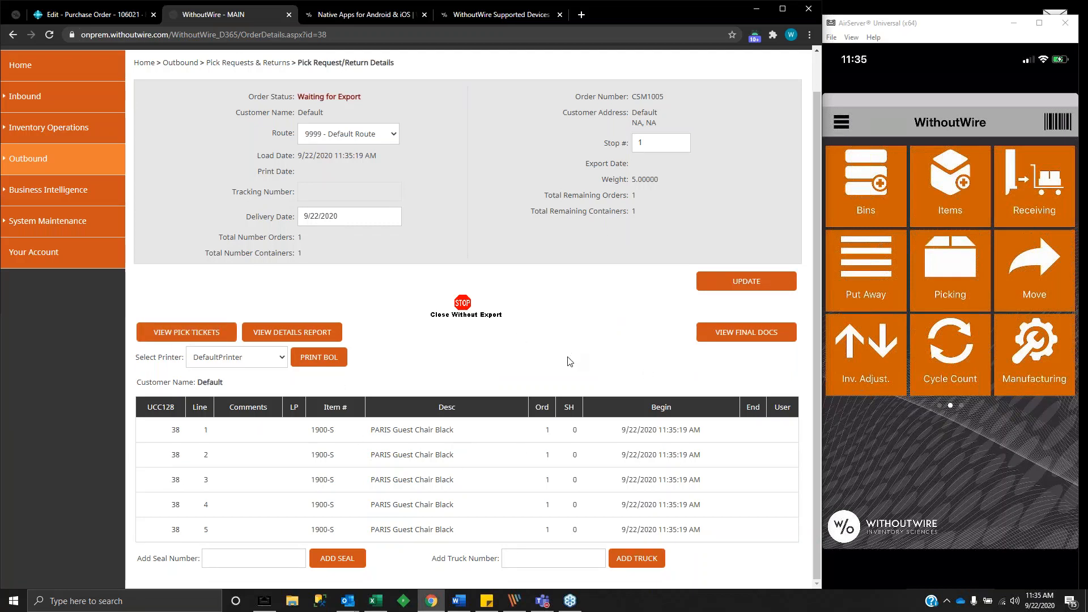
{"action": "scroll", "coordinate": [584, 353], "scroll_direction": "up", "scroll_amount": 1}
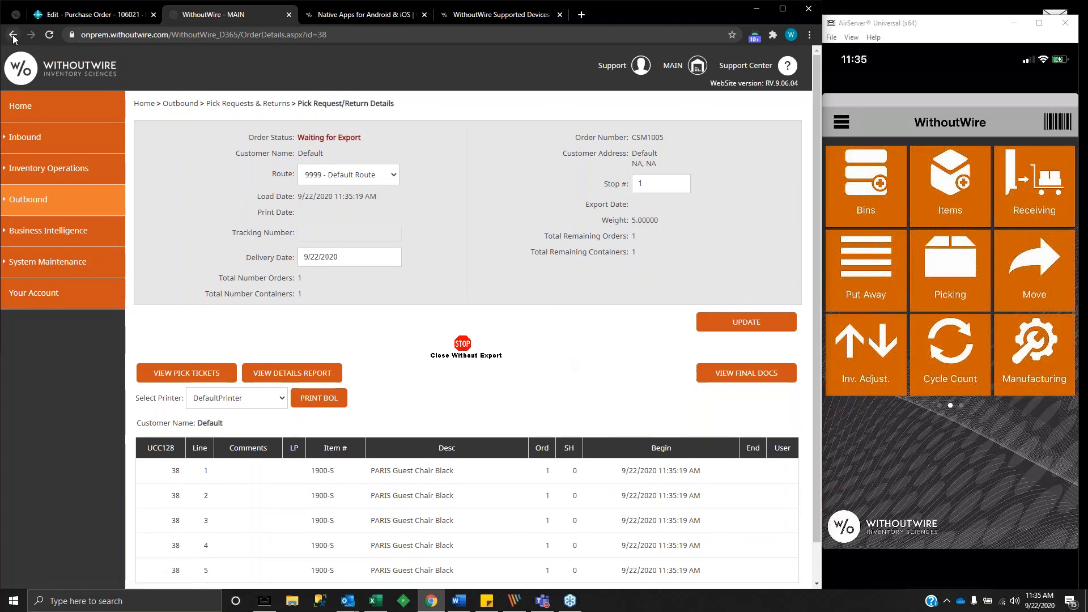
Return to the WithoutWire home page and select the Default transfer dated 09/22/20 in the mirrored phone's pick list
{"action": "left_click", "coordinate": [33, 109]}
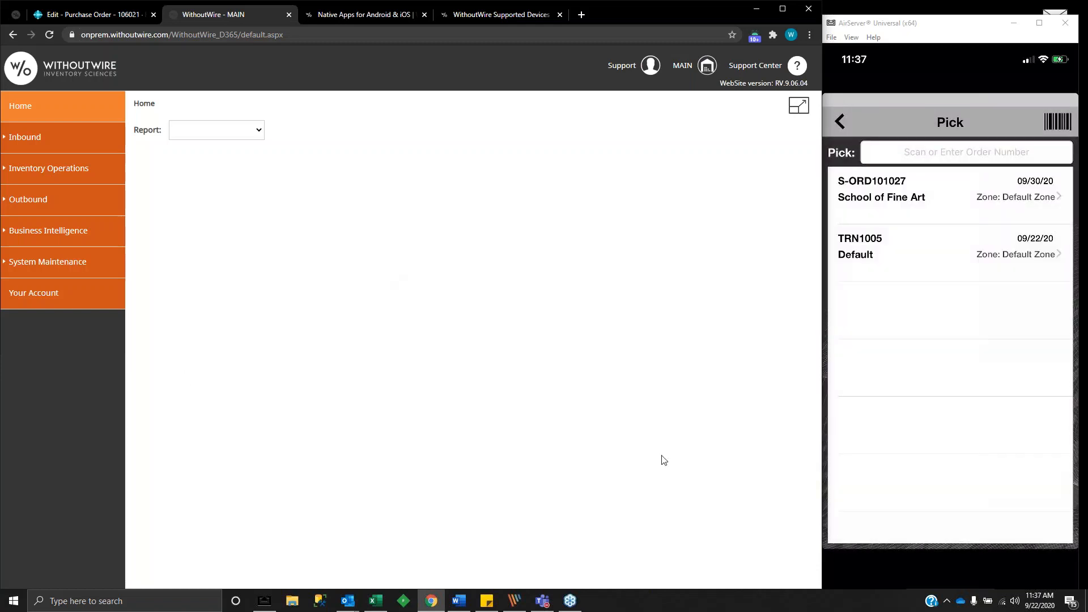
{"action": "left_click", "coordinate": [870, 250]}
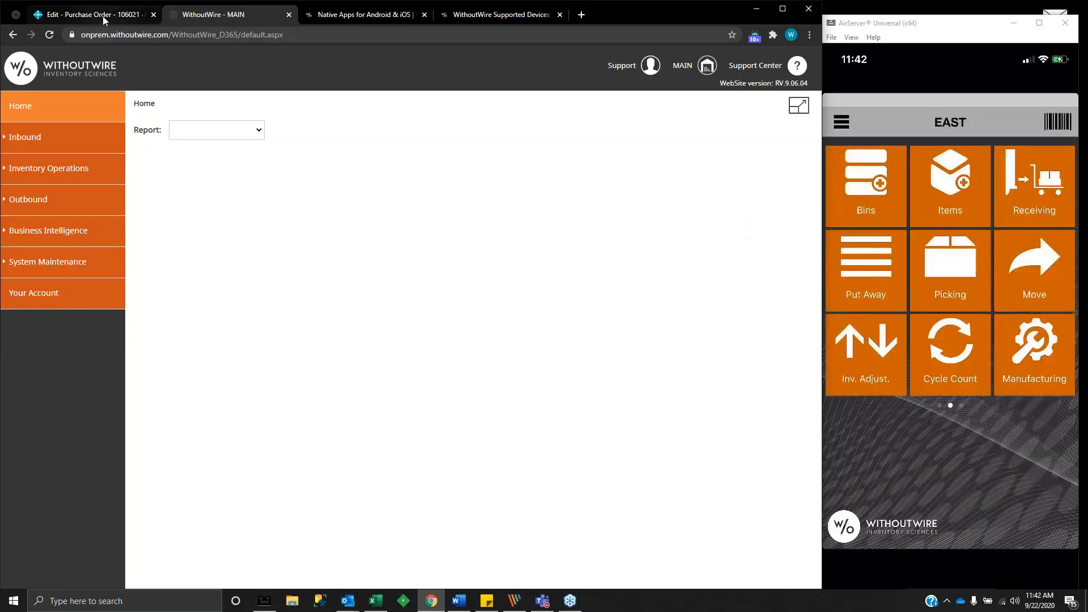
Switch to Business Central and open the School of Fine Art sales order for location EAST, dated 9/23/2020
{"action": "left_click", "coordinate": [103, 16]}
{"action": "left_click", "coordinate": [42, 91]}
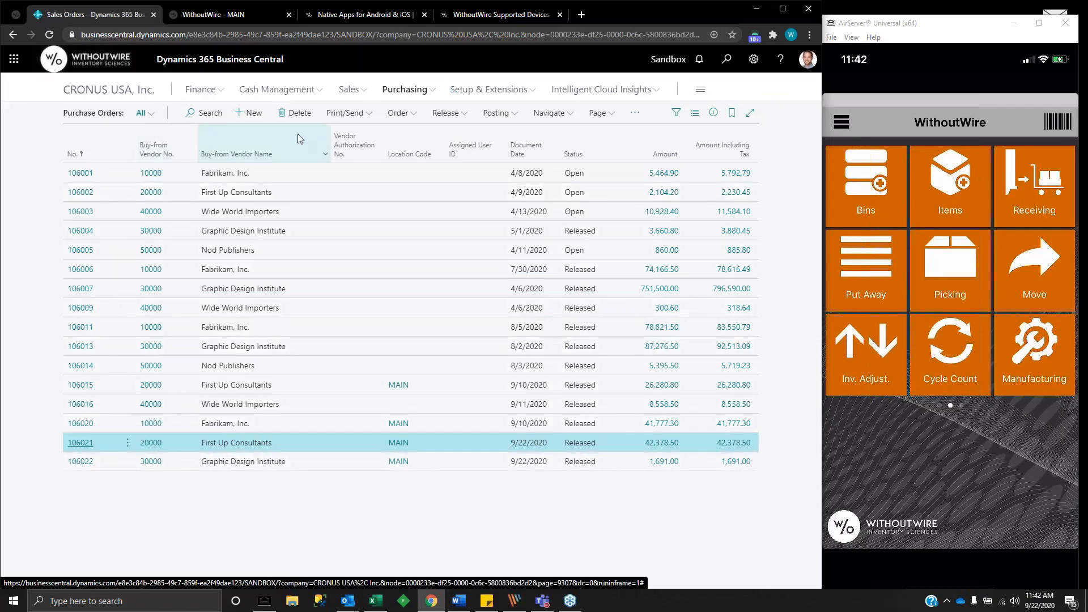
{"action": "left_click", "coordinate": [350, 90]}
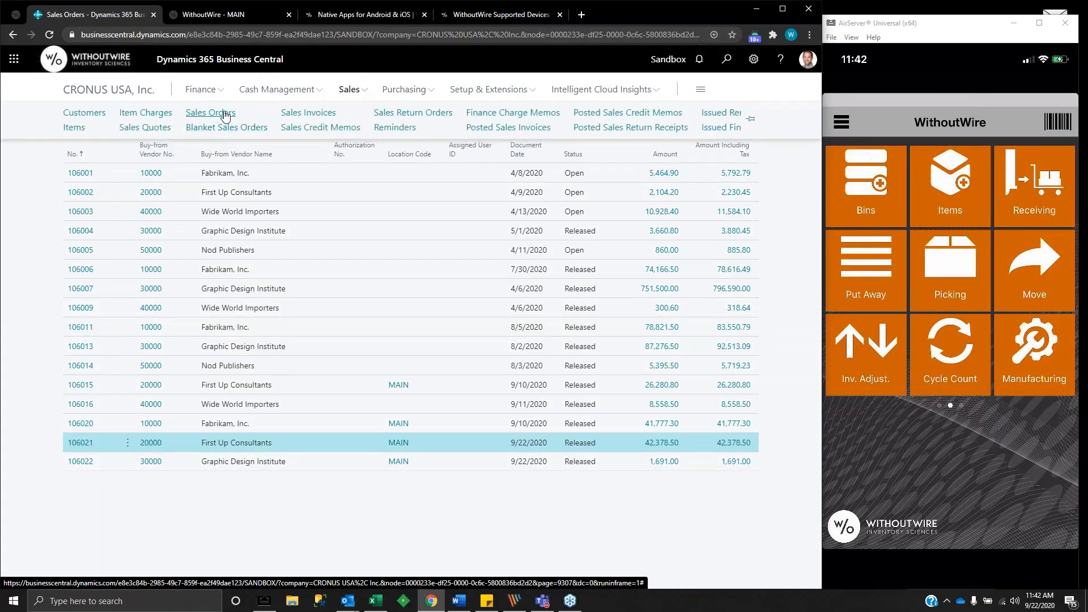
{"action": "left_click", "coordinate": [222, 113]}
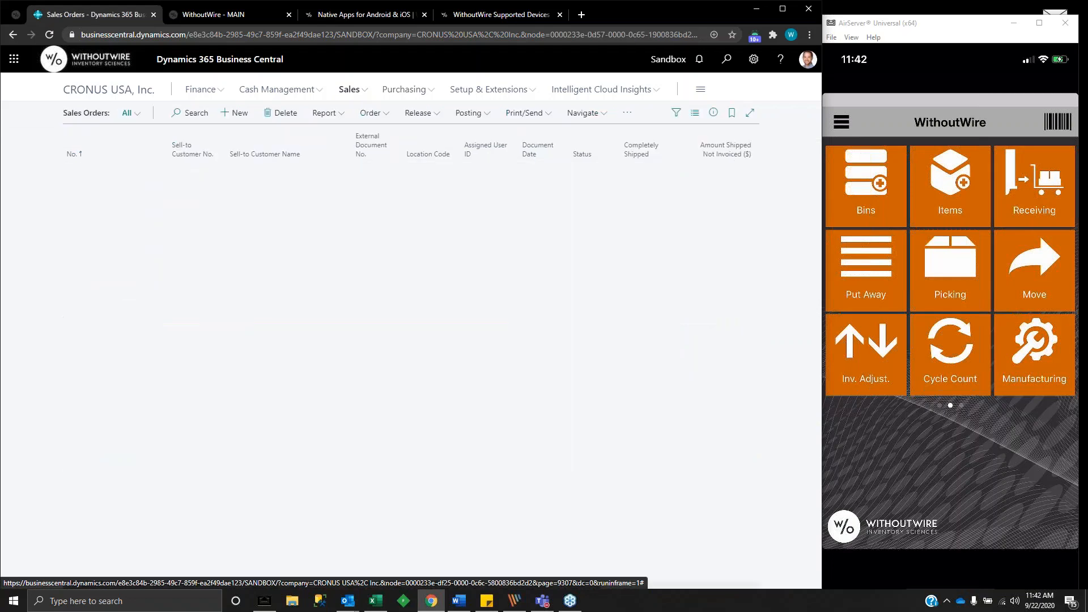
{"action": "scroll", "coordinate": [199, 338], "scroll_direction": "down", "scroll_amount": 1}
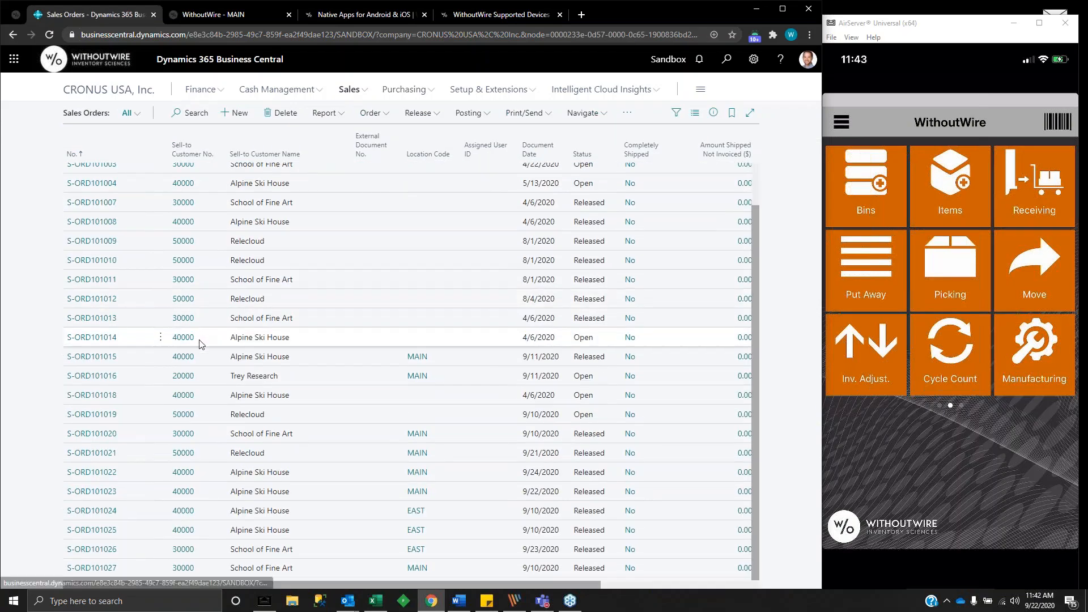
{"action": "left_click", "coordinate": [89, 550]}
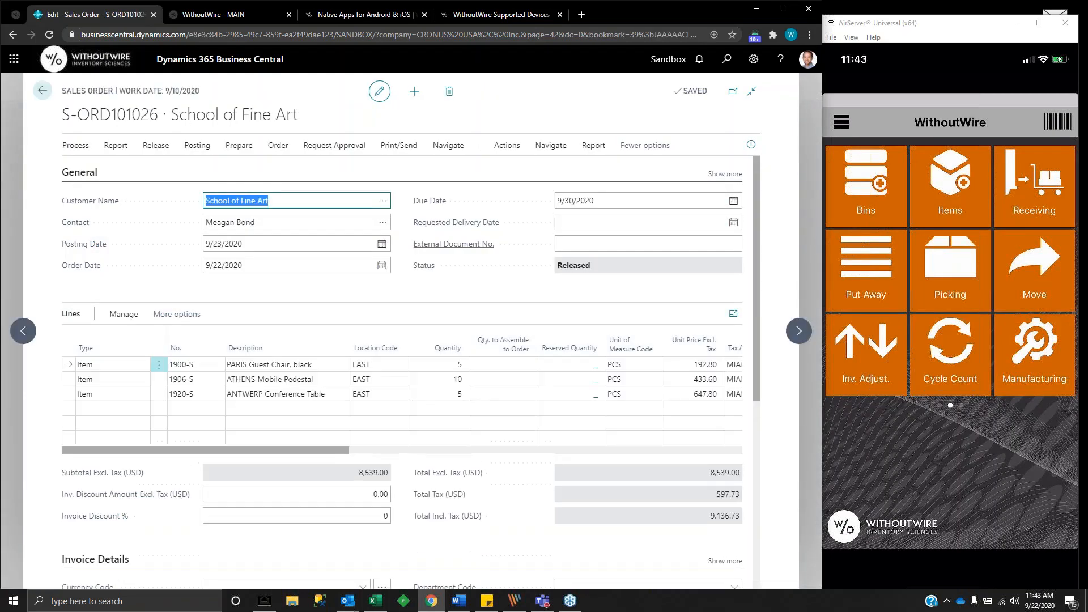
Check the quantities to ship and invoice against the ordered quantities on the sales order lines, then close the order
{"action": "left_click_drag", "start_coordinate": [328, 454], "coordinate": [567, 442]}
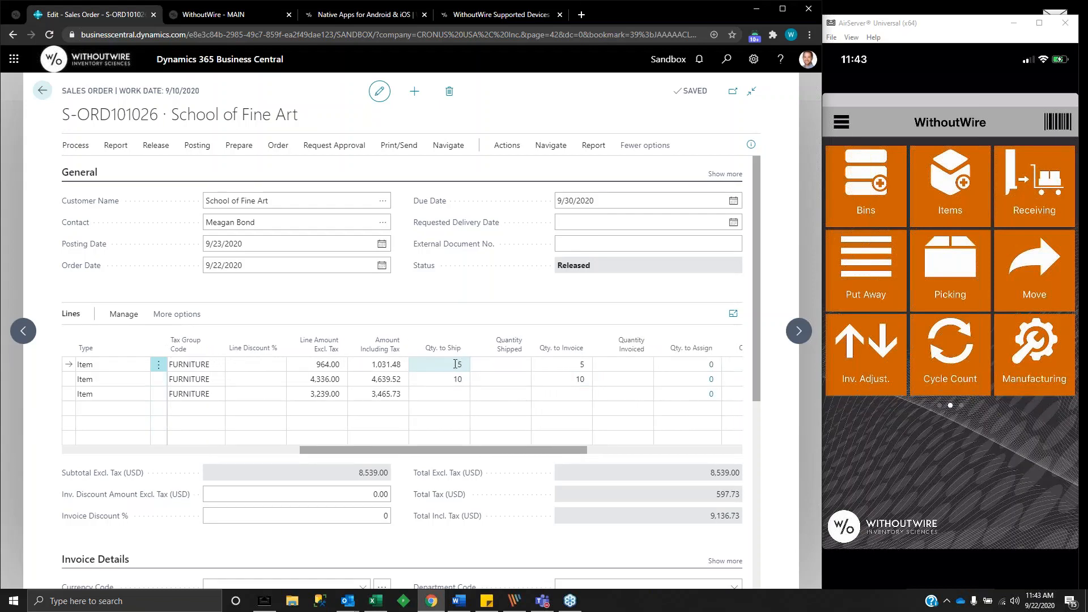
{"action": "left_click_drag", "start_coordinate": [475, 448], "coordinate": [531, 443]}
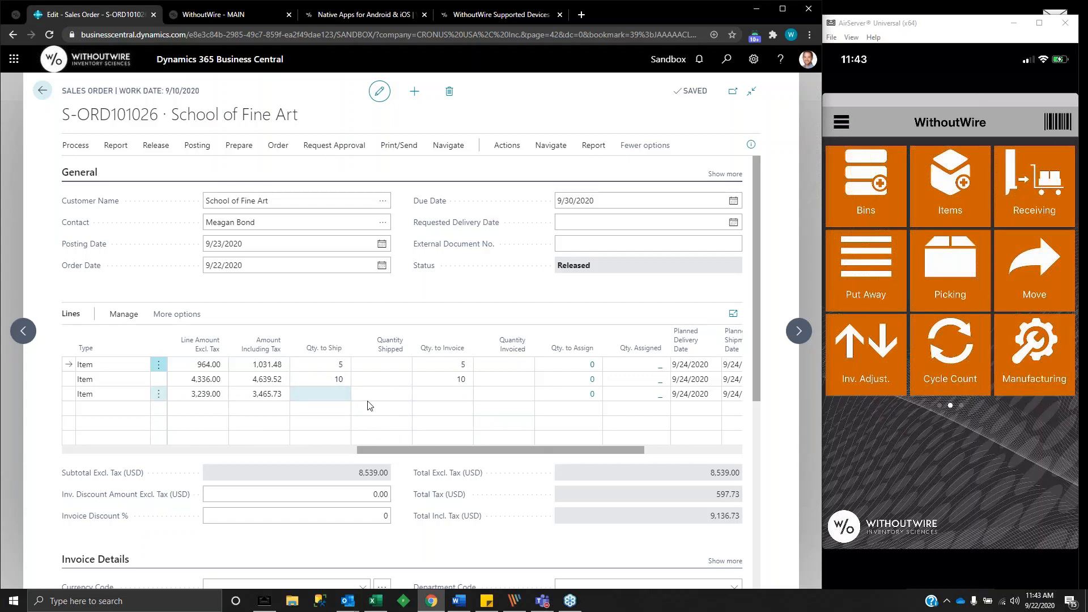
{"action": "left_click_drag", "start_coordinate": [457, 451], "coordinate": [86, 449]}
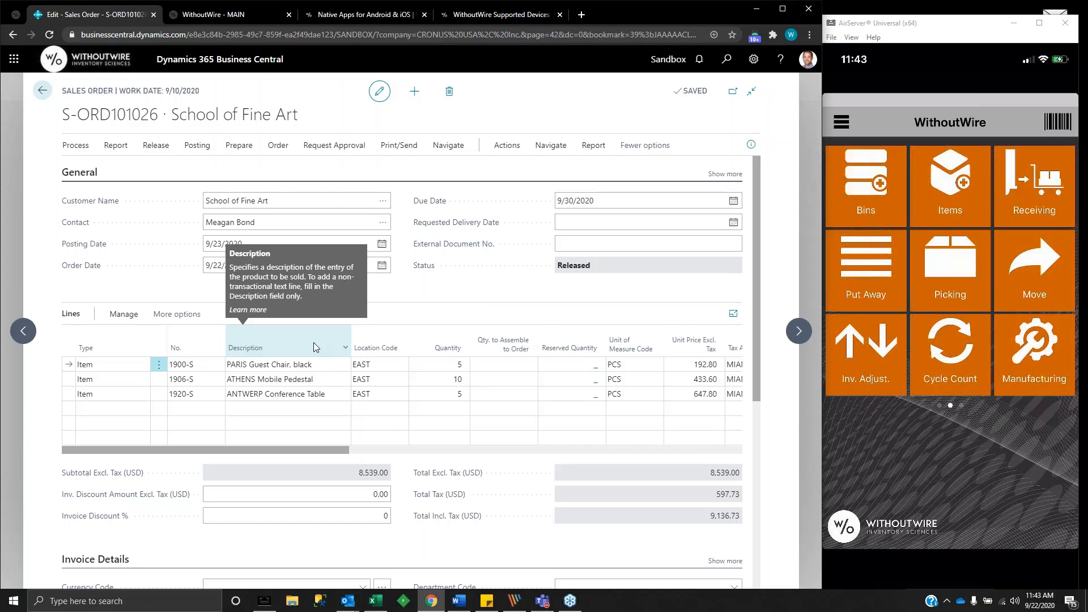
{"action": "left_click", "coordinate": [42, 91]}
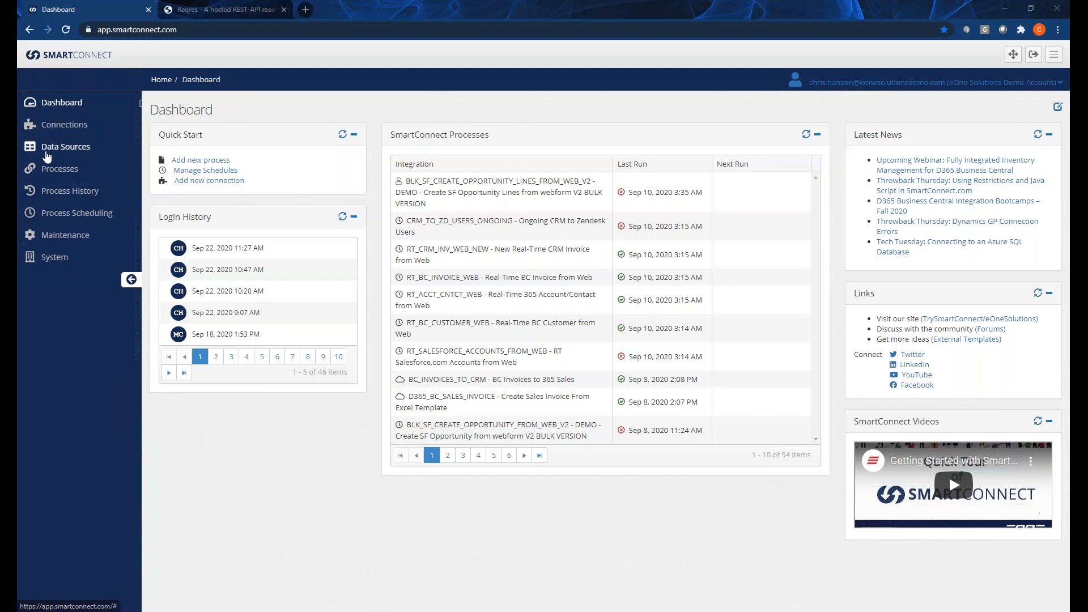
View the existing connections in SmartConnect and the connector types offered for a new connection
{"action": "left_click", "coordinate": [73, 128]}
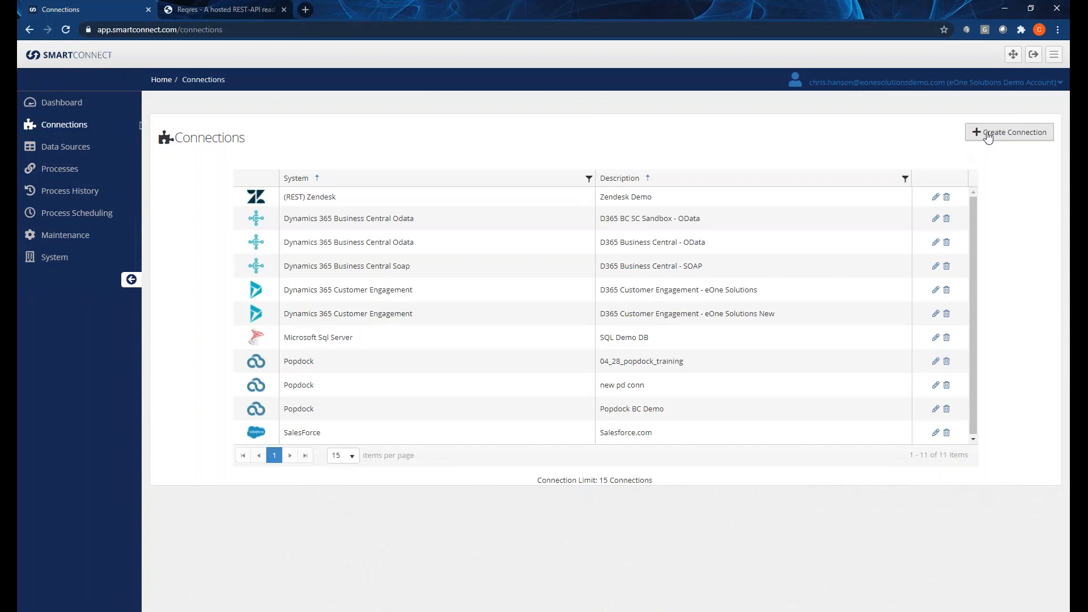
{"action": "left_click", "coordinate": [987, 136]}
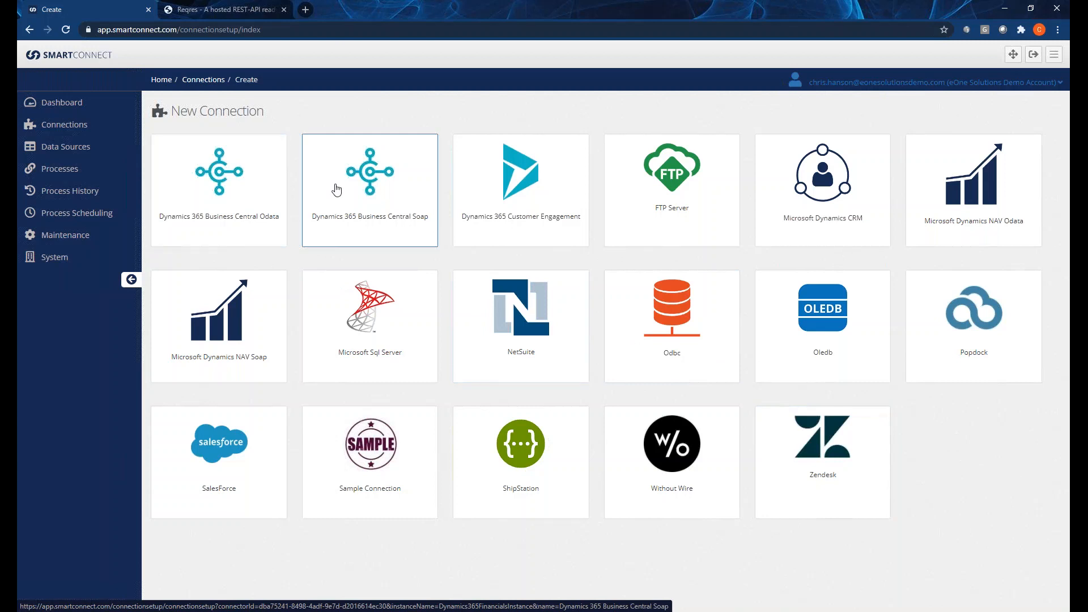
Open the Sample Connection REST service from the maintenance area and review its base URL, request and authentication settings
{"action": "left_click", "coordinate": [86, 240]}
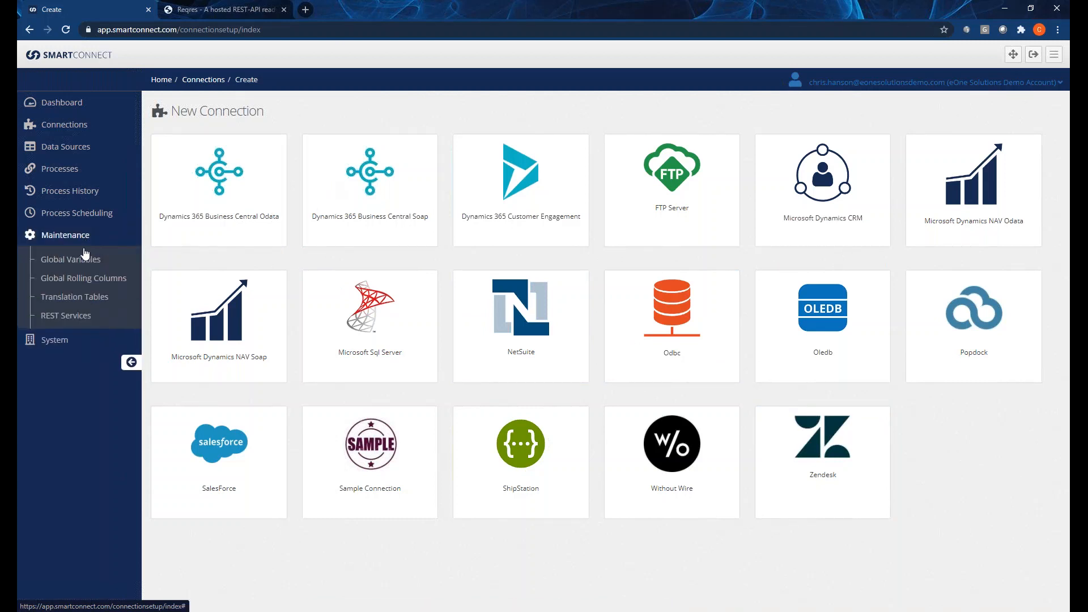
{"action": "left_click", "coordinate": [64, 319]}
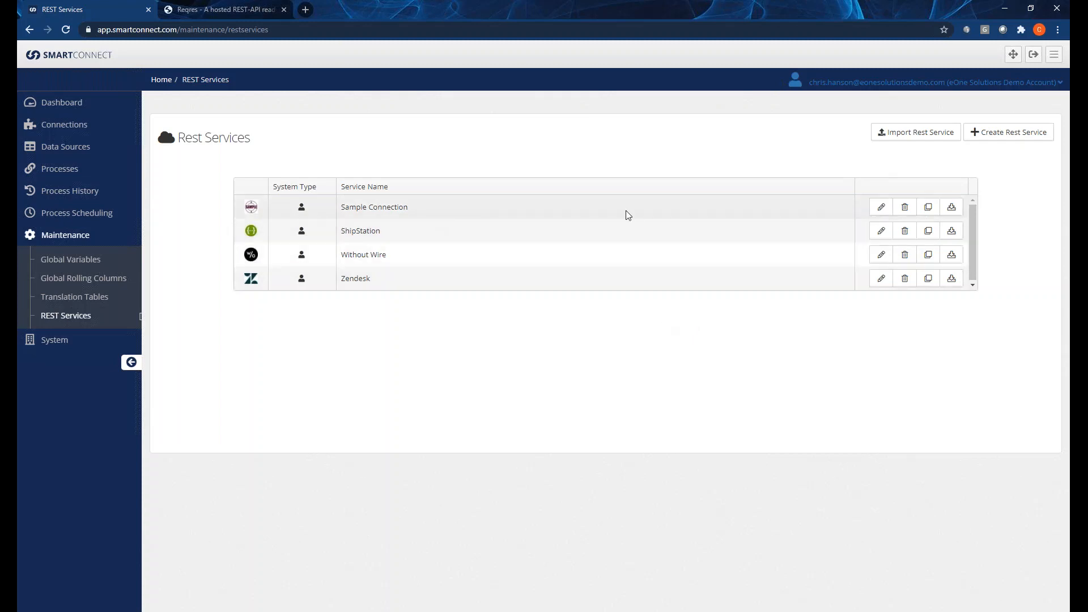
{"action": "left_click", "coordinate": [882, 207]}
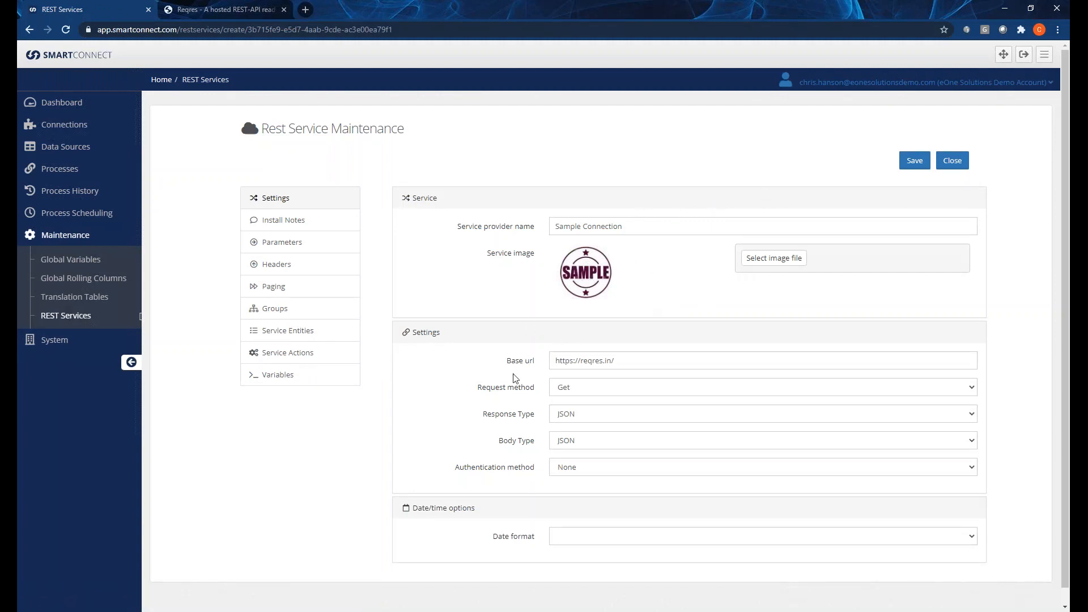
{"action": "scroll", "coordinate": [546, 320], "scroll_direction": "down", "scroll_amount": 1}
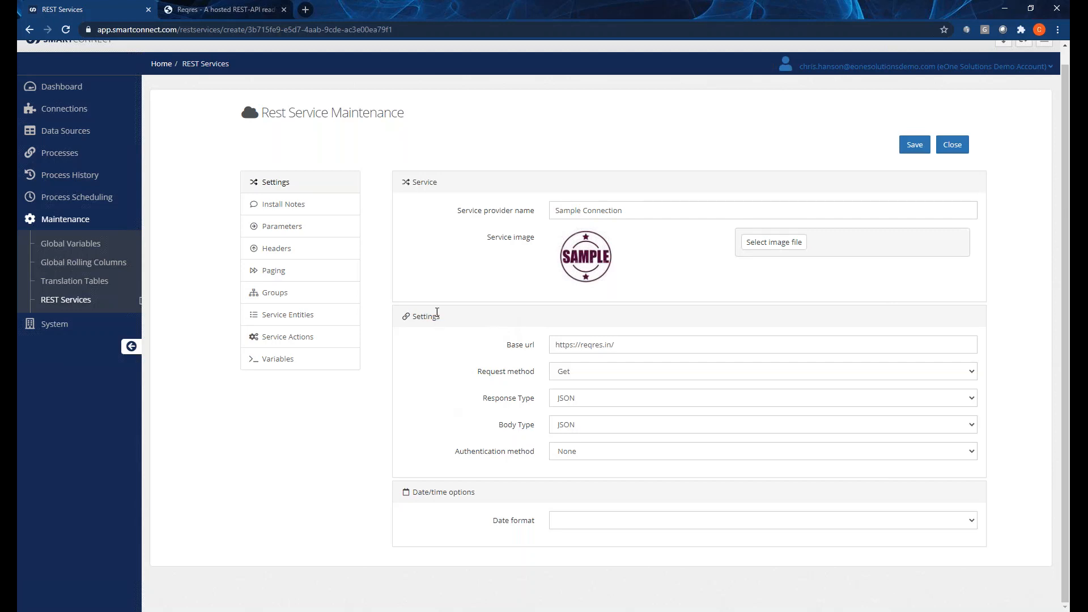
Switch to the Reqres website and examine the API requests offered in its "Give it a try" section
{"action": "left_click", "coordinate": [234, 8]}
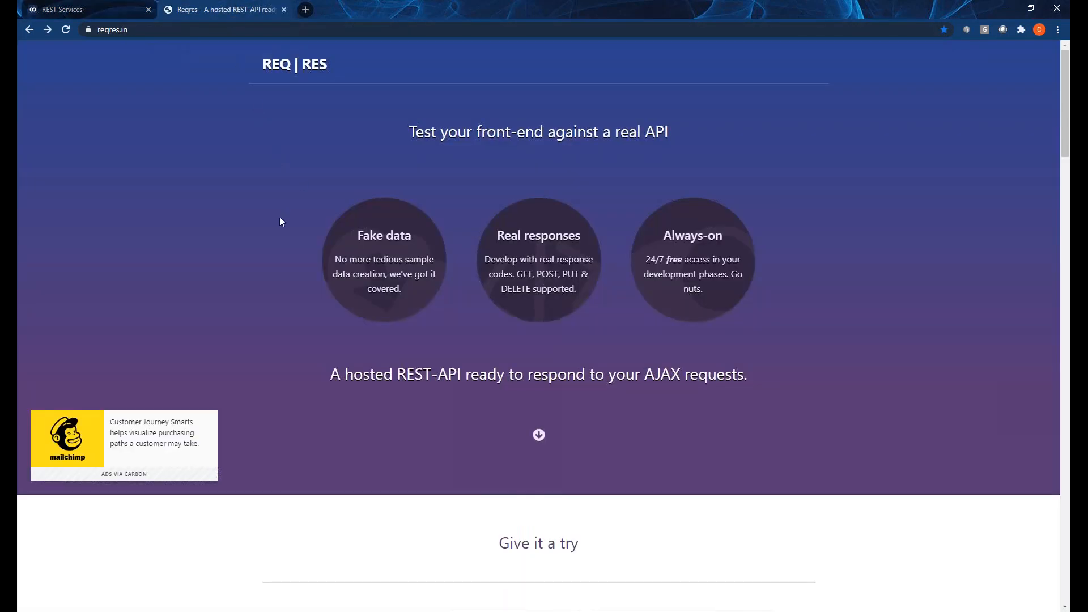
{"action": "scroll", "coordinate": [279, 219], "scroll_direction": "down", "scroll_amount": 2}
{"action": "scroll", "coordinate": [277, 225], "scroll_direction": "down", "scroll_amount": 4}
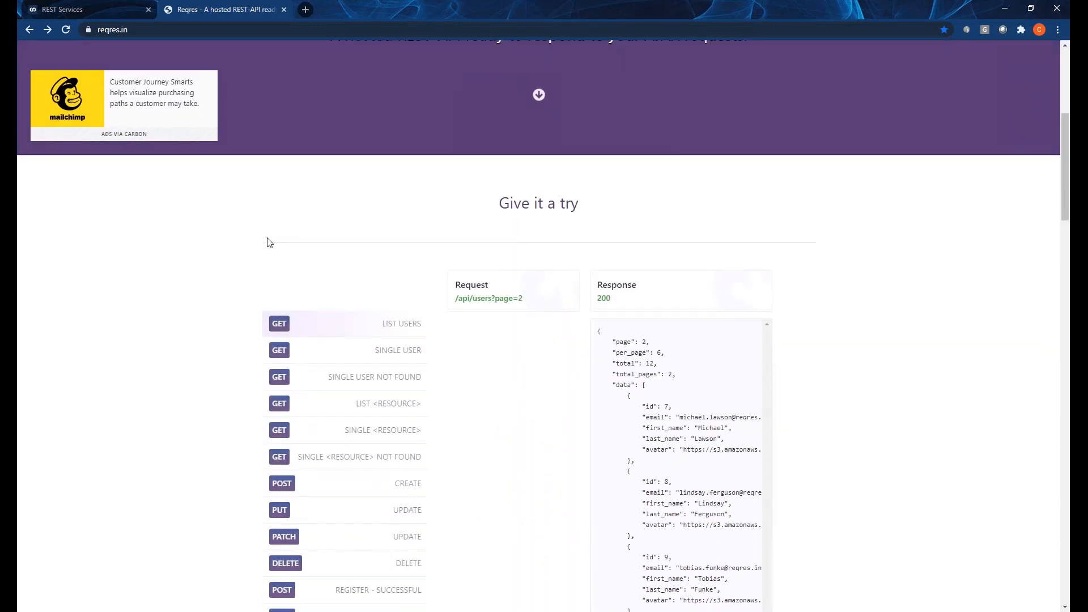
{"action": "scroll", "coordinate": [272, 243], "scroll_direction": "down", "scroll_amount": 2}
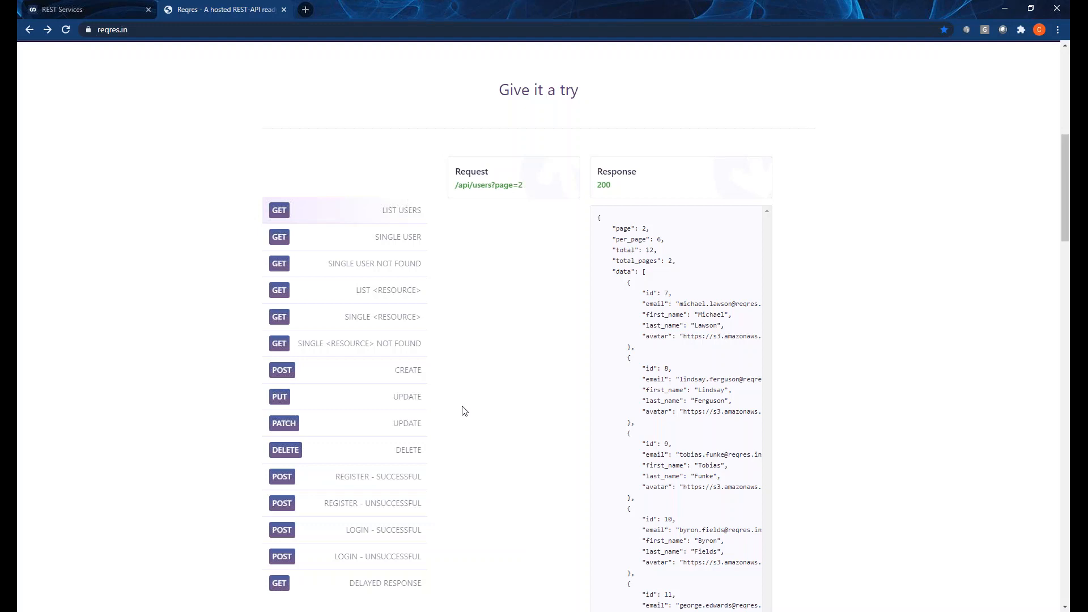
{"action": "scroll", "coordinate": [545, 326], "scroll_direction": "up", "scroll_amount": 4}
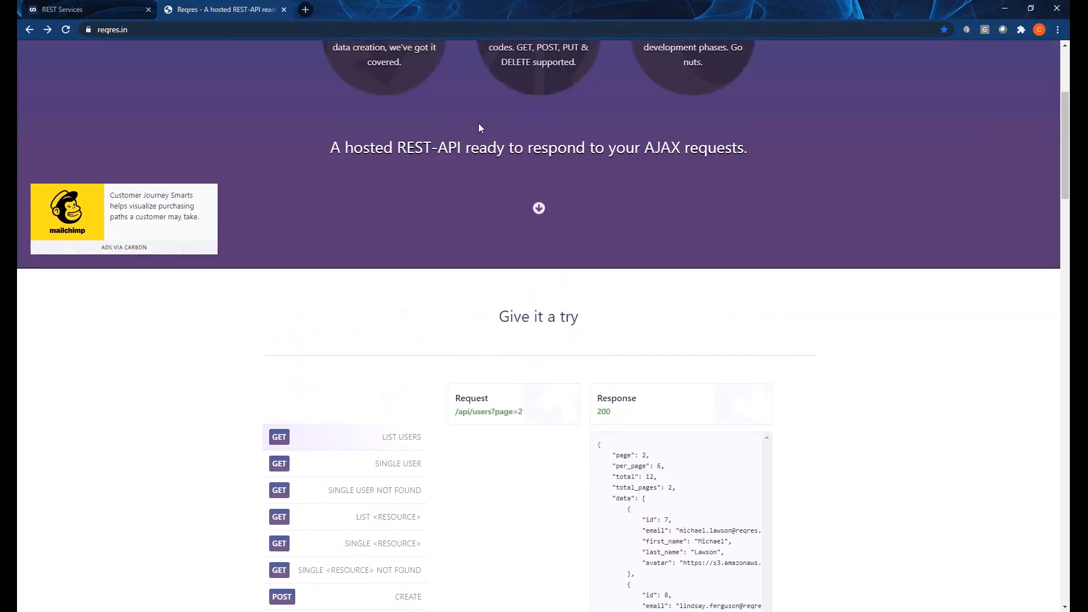
{"action": "scroll", "coordinate": [479, 127], "scroll_direction": "up", "scroll_amount": 2}
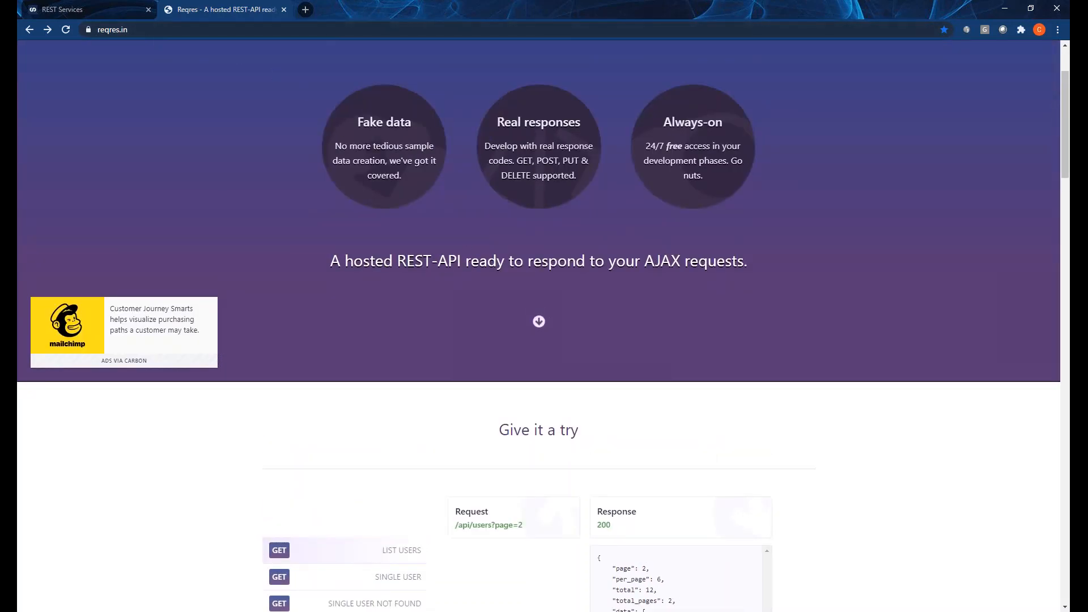
Highlight the reqres.in address, then view the sample request and response of the List Users and Create calls
{"action": "left_click", "coordinate": [244, 29]}
{"action": "scroll", "coordinate": [242, 297], "scroll_direction": "down", "scroll_amount": 5}
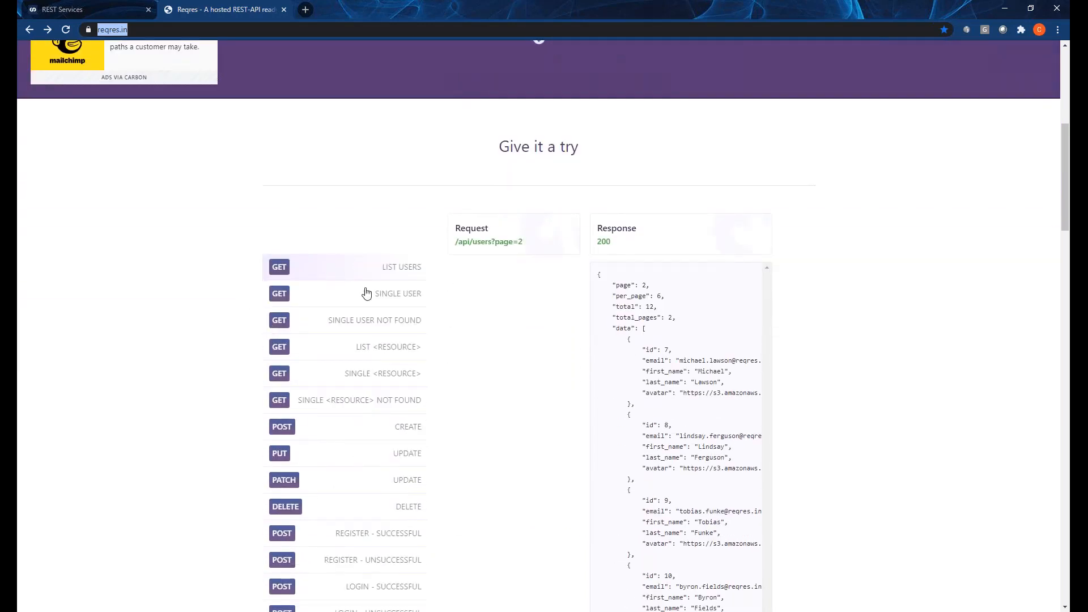
{"action": "left_click", "coordinate": [383, 270]}
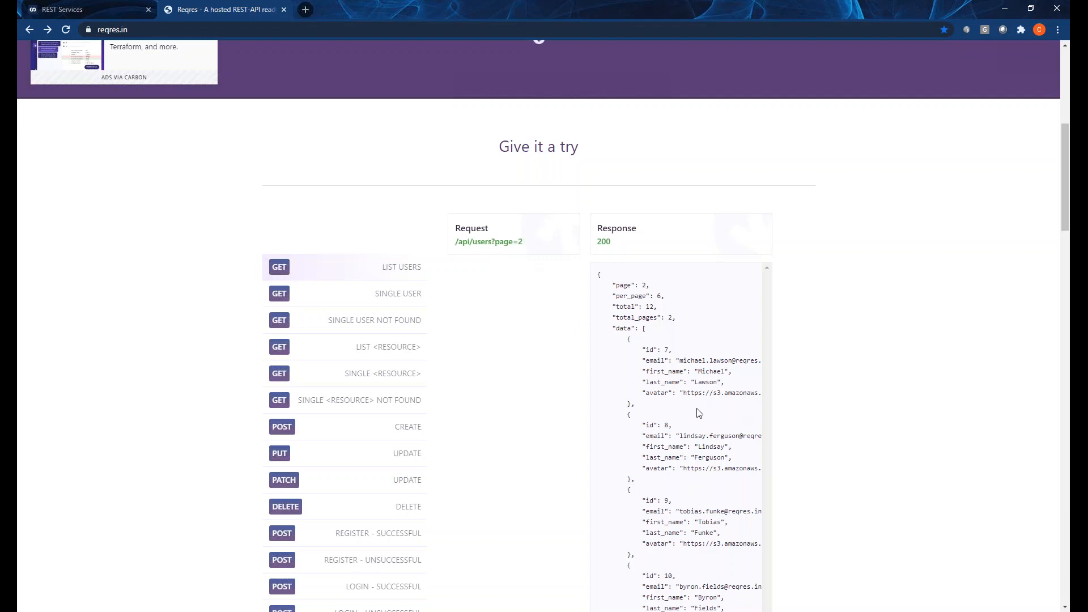
{"action": "left_click", "coordinate": [397, 432]}
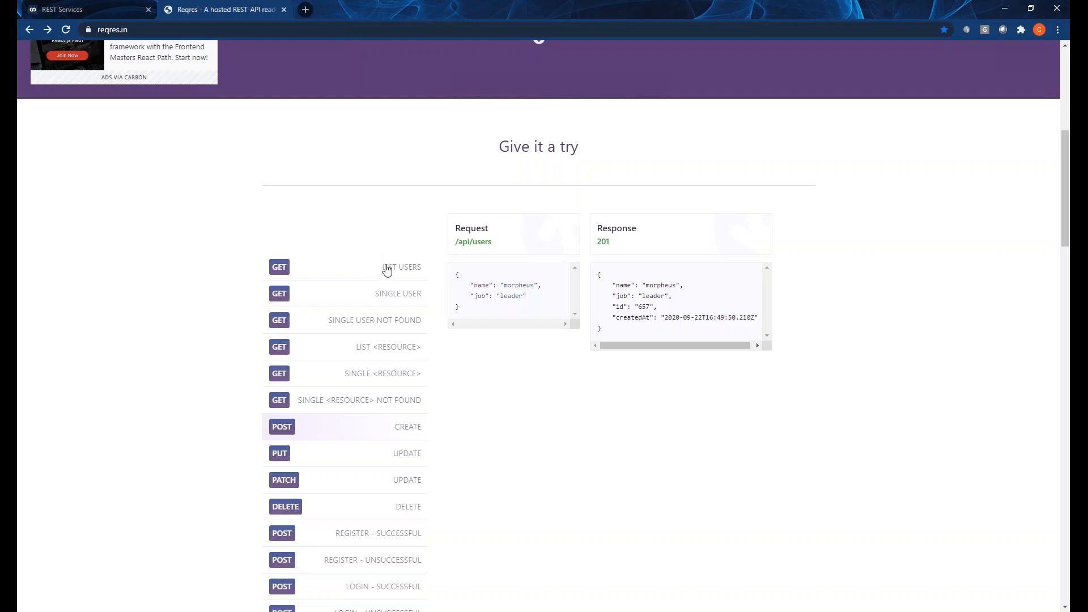
View the sample request and response of the List Users call and highlight the first part of the response body
{"action": "left_click", "coordinate": [352, 275]}
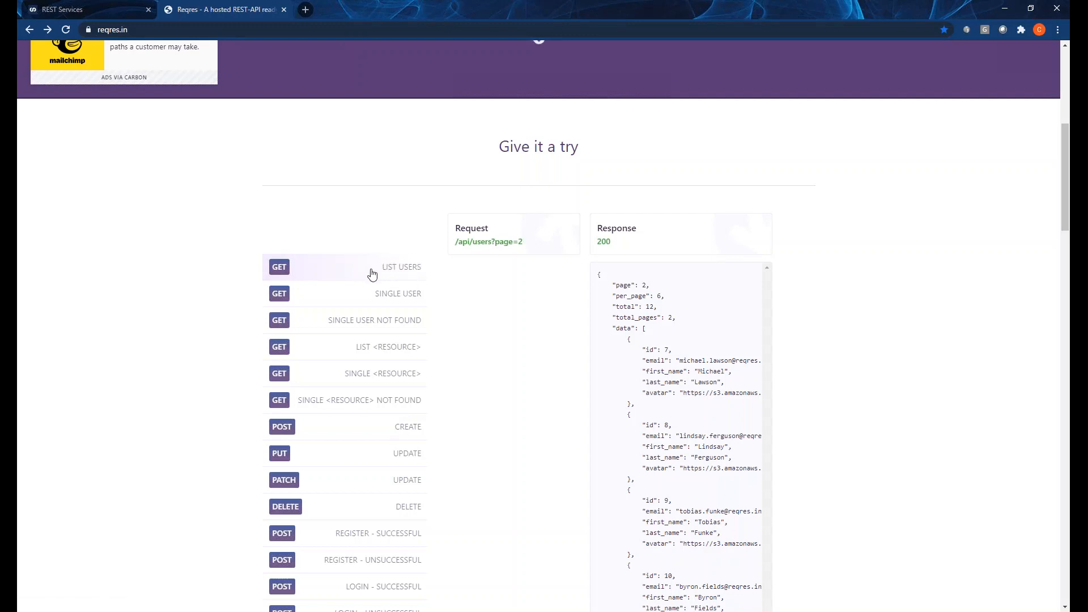
{"action": "scroll", "coordinate": [619, 394], "scroll_direction": "down", "scroll_amount": 1}
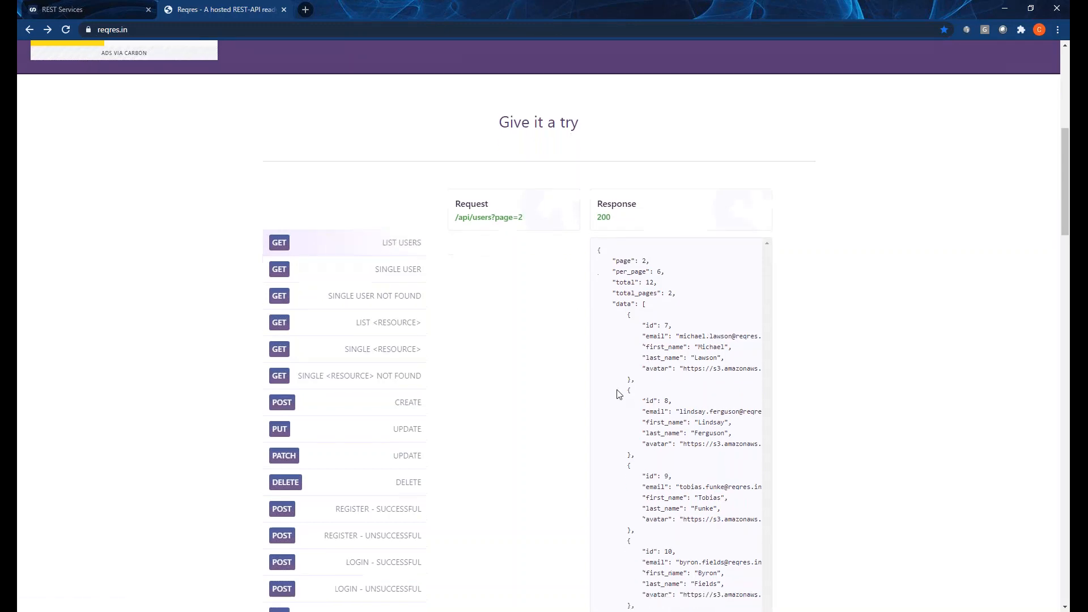
{"action": "scroll", "coordinate": [619, 394], "scroll_direction": "down", "scroll_amount": 2}
{"action": "left_click_drag", "start_coordinate": [599, 162], "coordinate": [704, 467]}
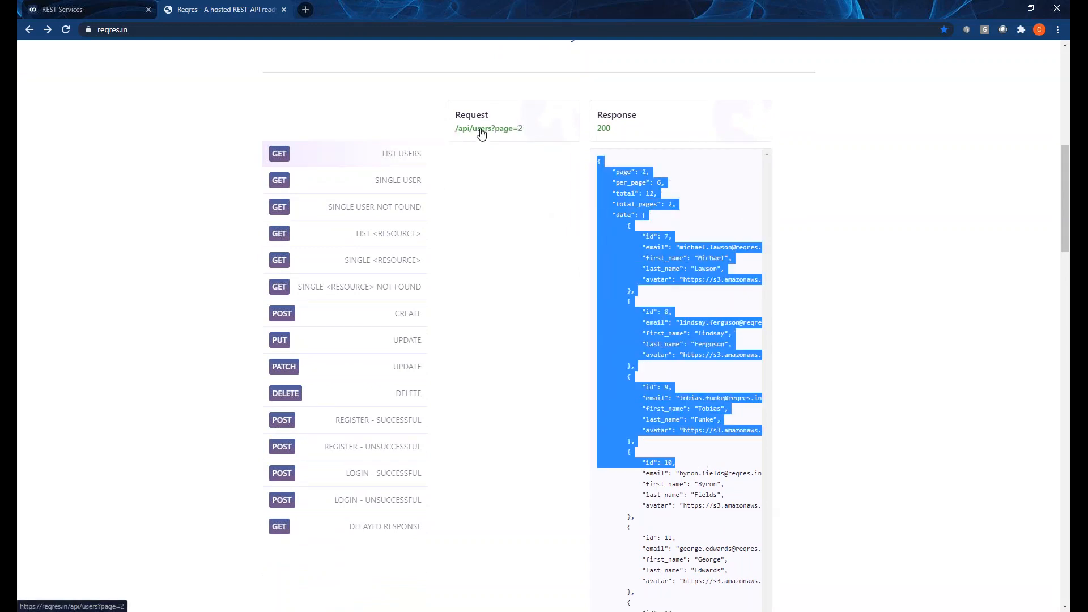
{"action": "scroll", "coordinate": [377, 102], "scroll_direction": "up", "scroll_amount": 2}
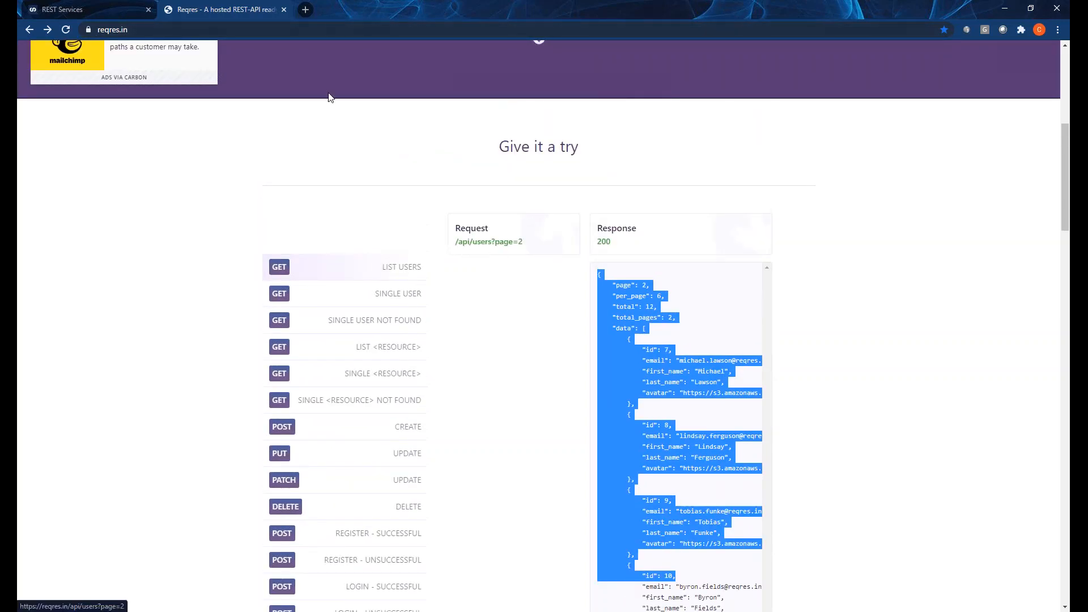
Switch back to SmartConnect, highlight the Sample Connection's base URL, and view the available authentication methods without changing the selection
{"action": "left_click", "coordinate": [117, 14]}
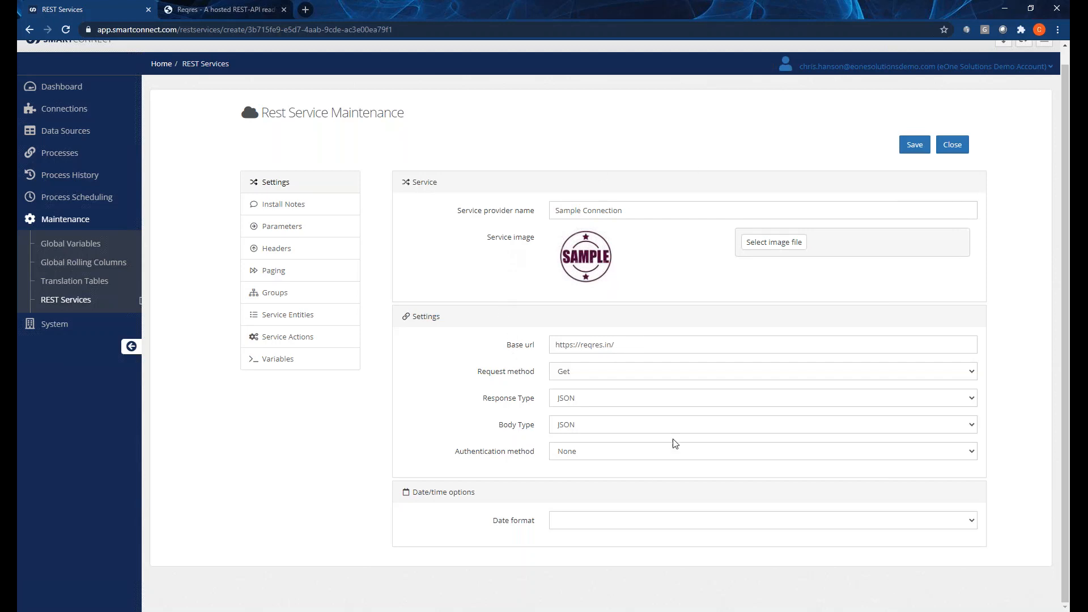
{"action": "left_click_drag", "start_coordinate": [621, 344], "coordinate": [510, 349]}
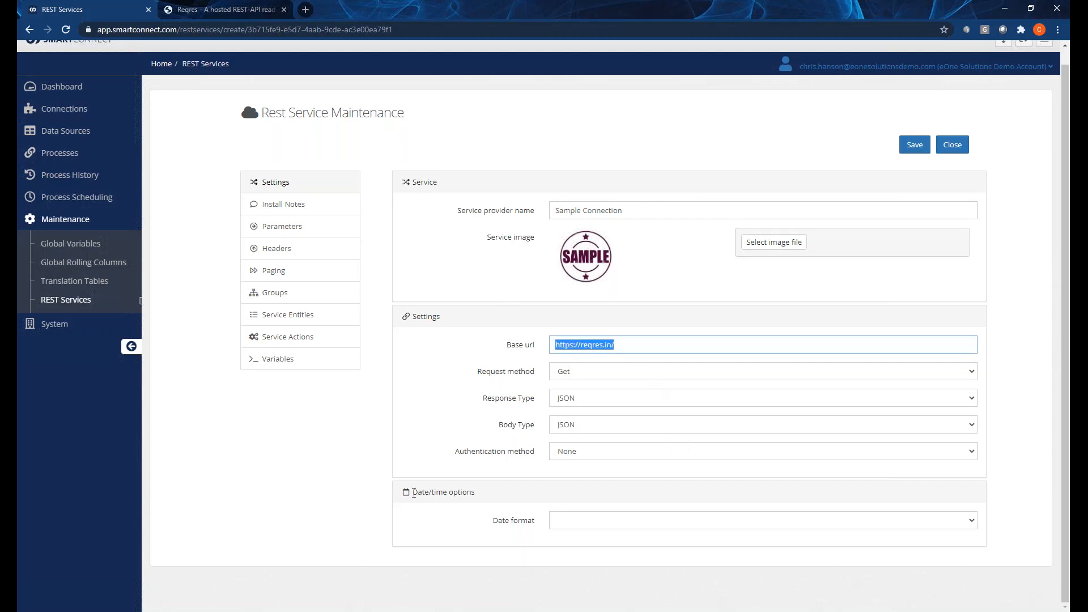
{"action": "left_click", "coordinate": [591, 346]}
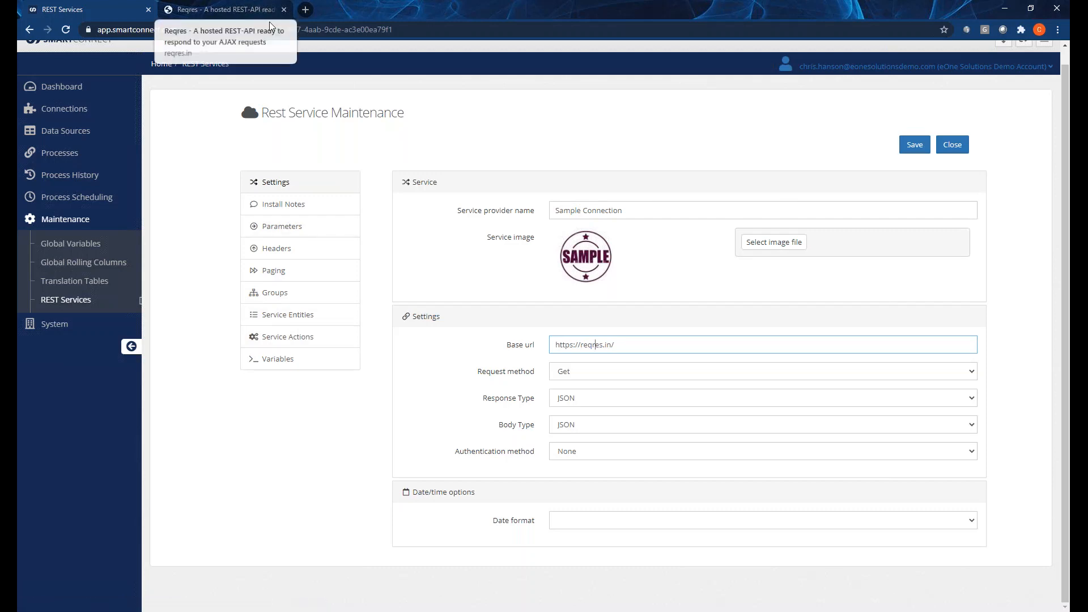
{"action": "left_click", "coordinate": [565, 453]}
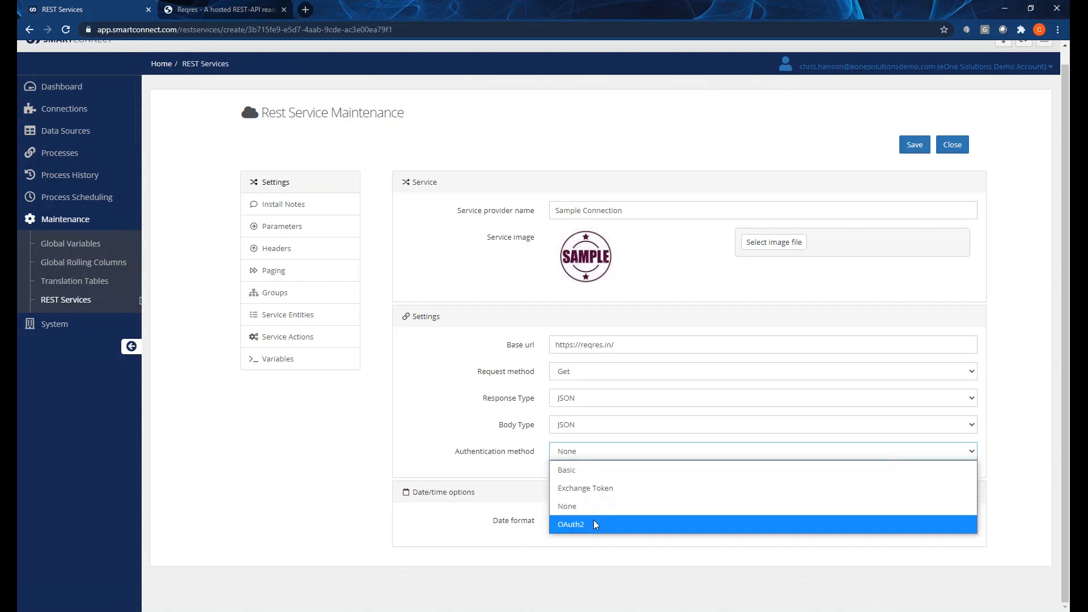
{"action": "left_click", "coordinate": [466, 481]}
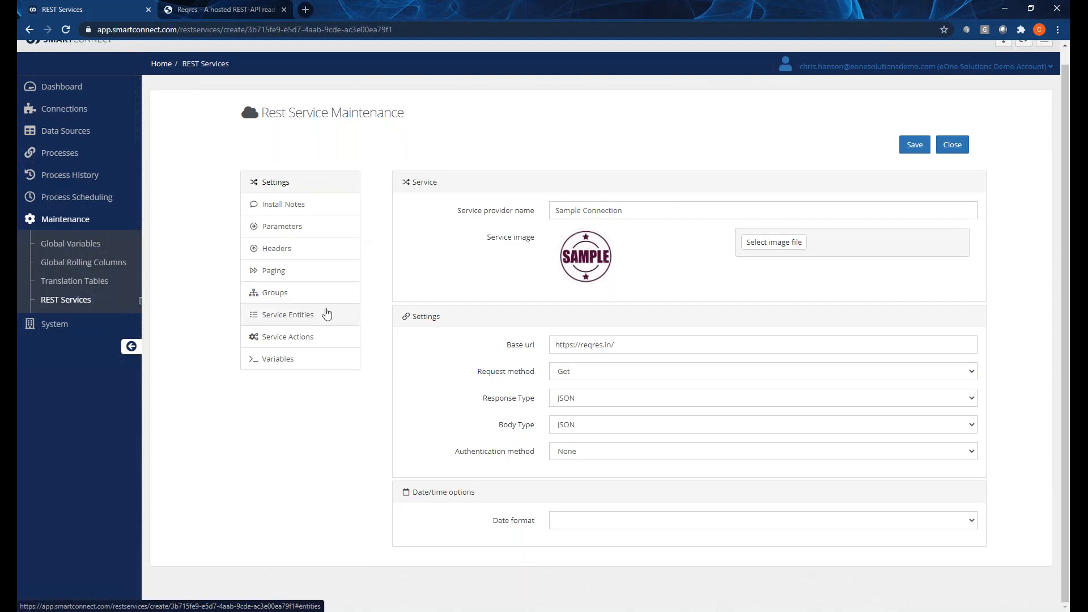
Open the Get Users service entity of the Sample Connection and highlight its endpoint path
{"action": "left_click", "coordinate": [294, 315]}
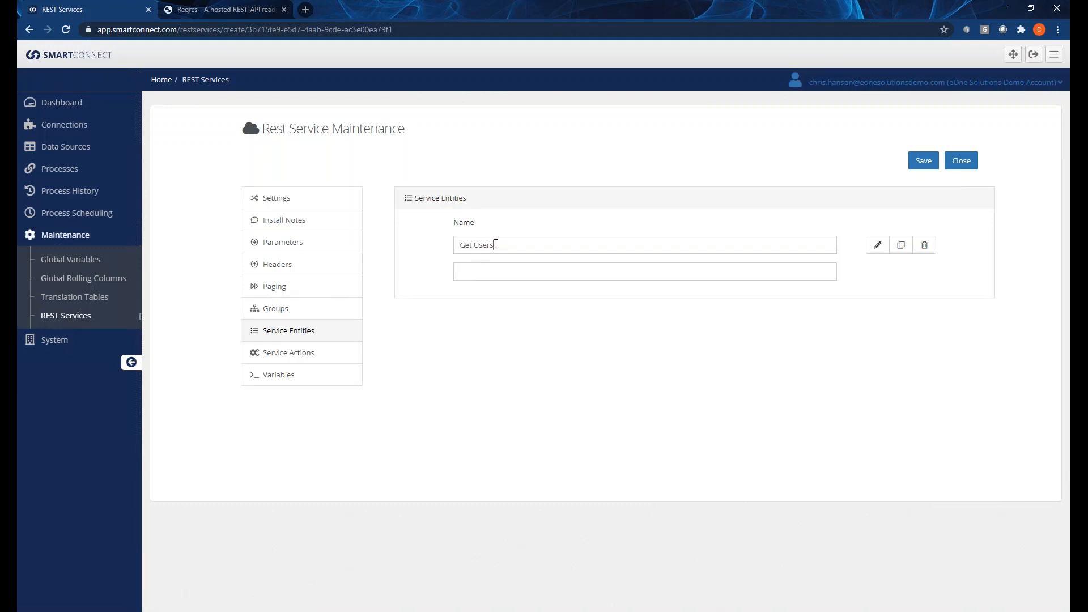
{"action": "left_click", "coordinate": [496, 268]}
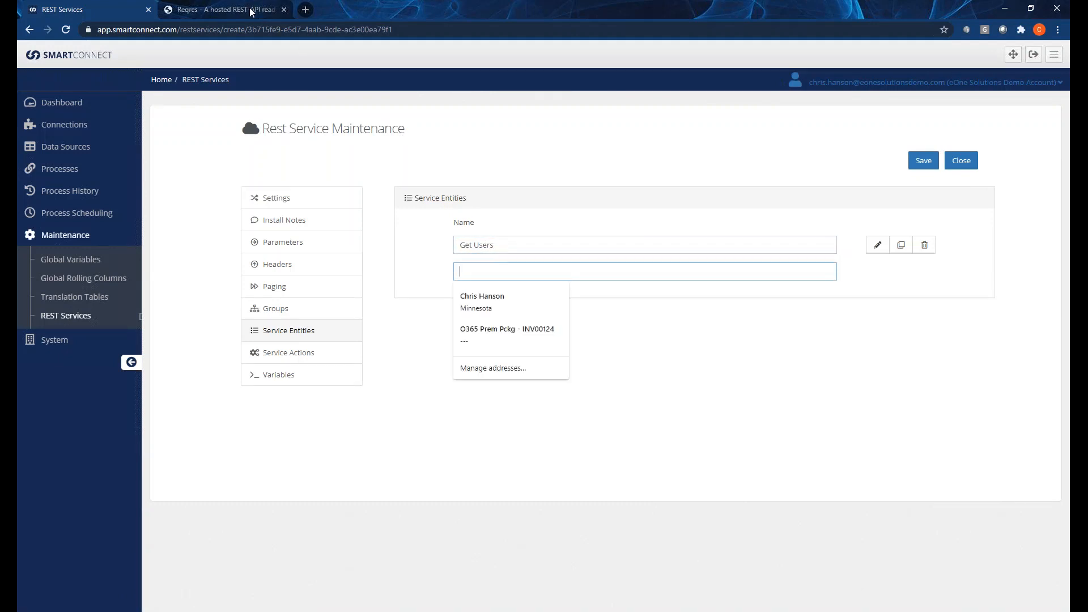
{"action": "left_click", "coordinate": [877, 246]}
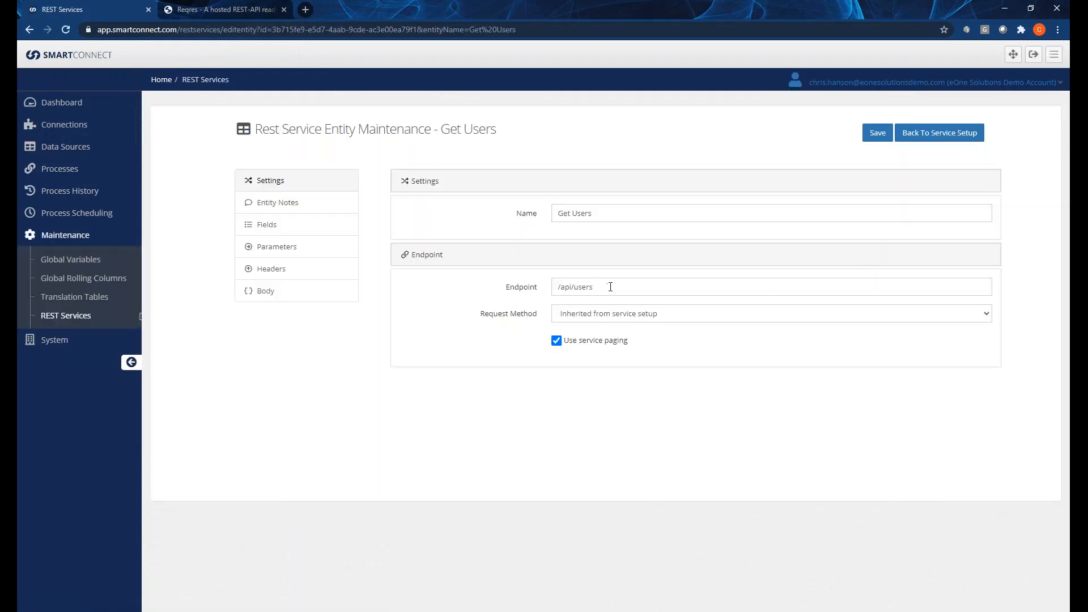
{"action": "left_click_drag", "start_coordinate": [609, 288], "coordinate": [554, 286]}
{"action": "left_click", "coordinate": [614, 287]}
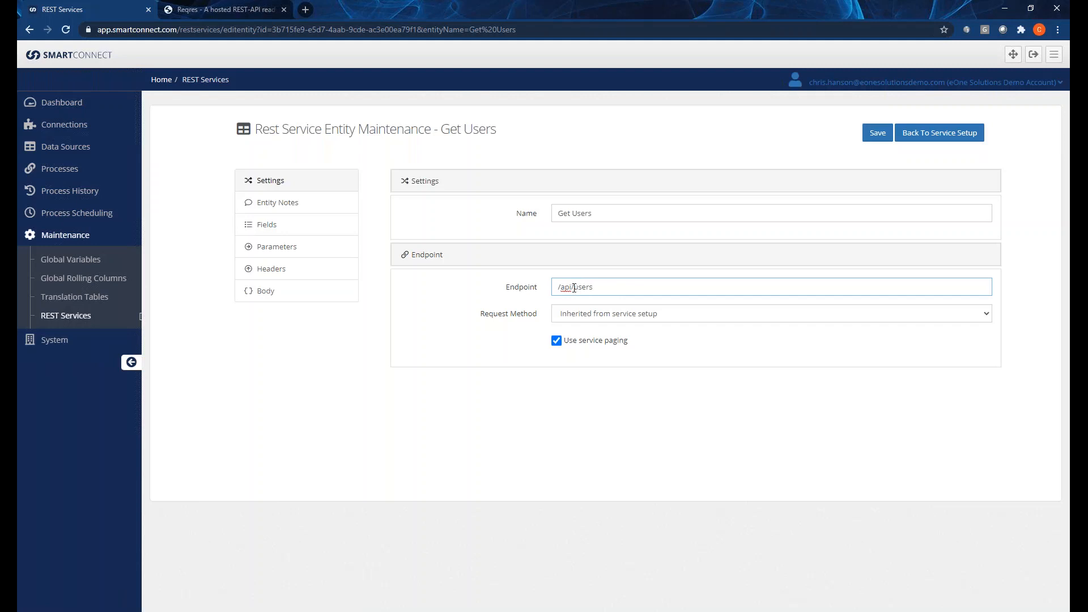
Switch to Reqres to compare the List Users request path and response with the entity, and return to SmartConnect
{"action": "left_click", "coordinate": [244, 9]}
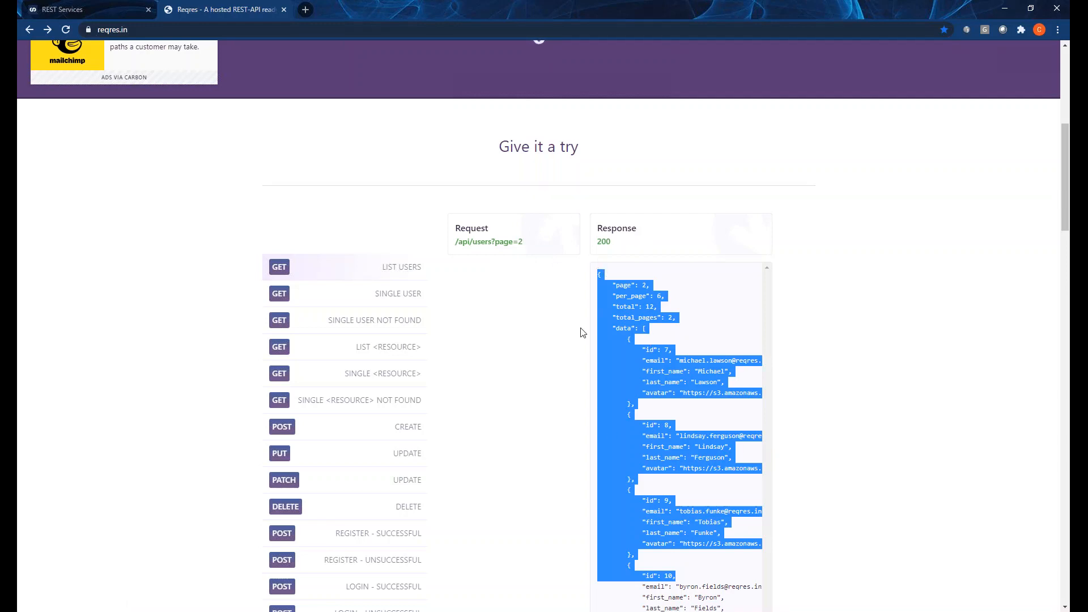
{"action": "left_click", "coordinate": [517, 277]}
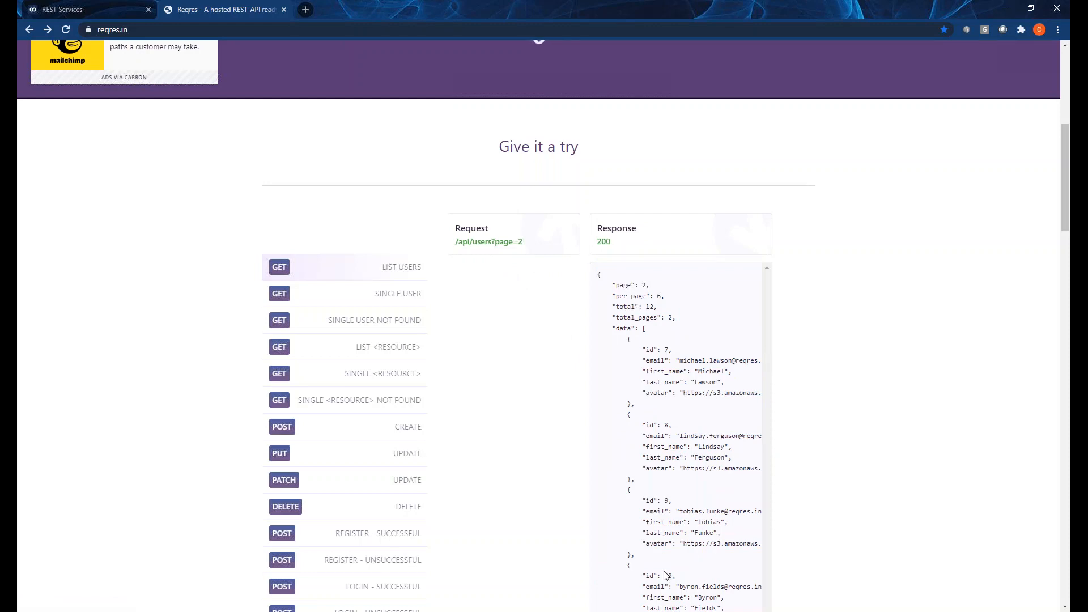
{"action": "left_click", "coordinate": [108, 8]}
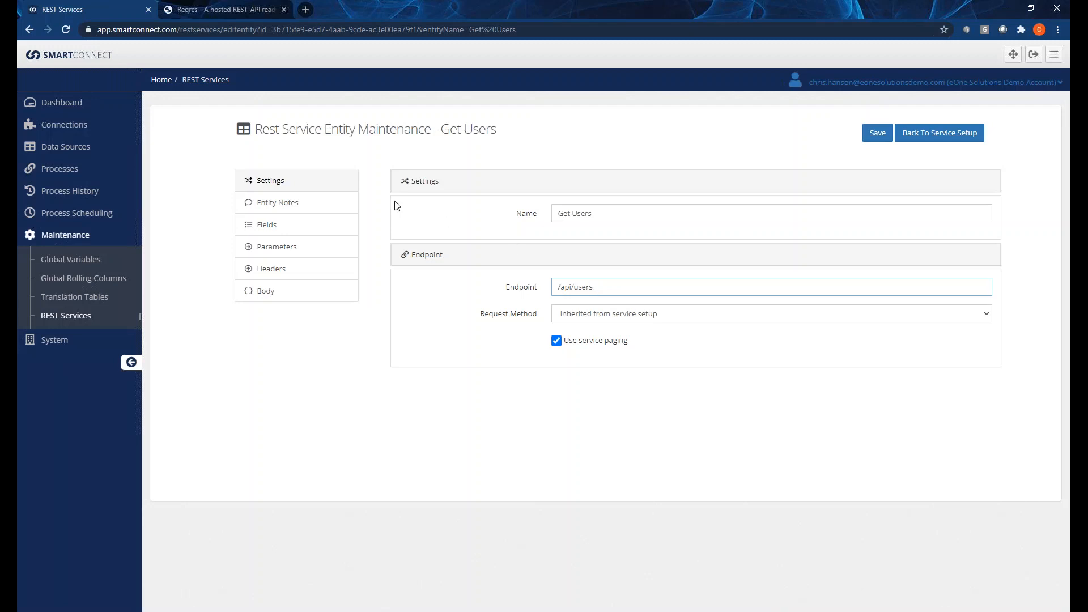
Review the Get Users field list and its load-from-file option, comparing the fields with the sample List Users response on Reqres
{"action": "left_click", "coordinate": [289, 224]}
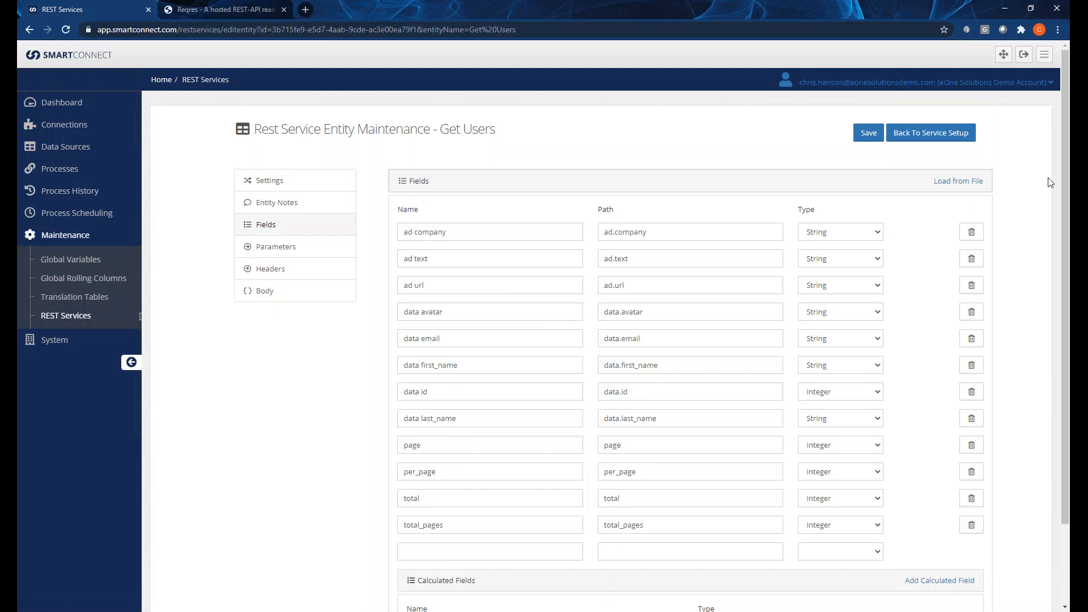
{"action": "left_click", "coordinate": [968, 182]}
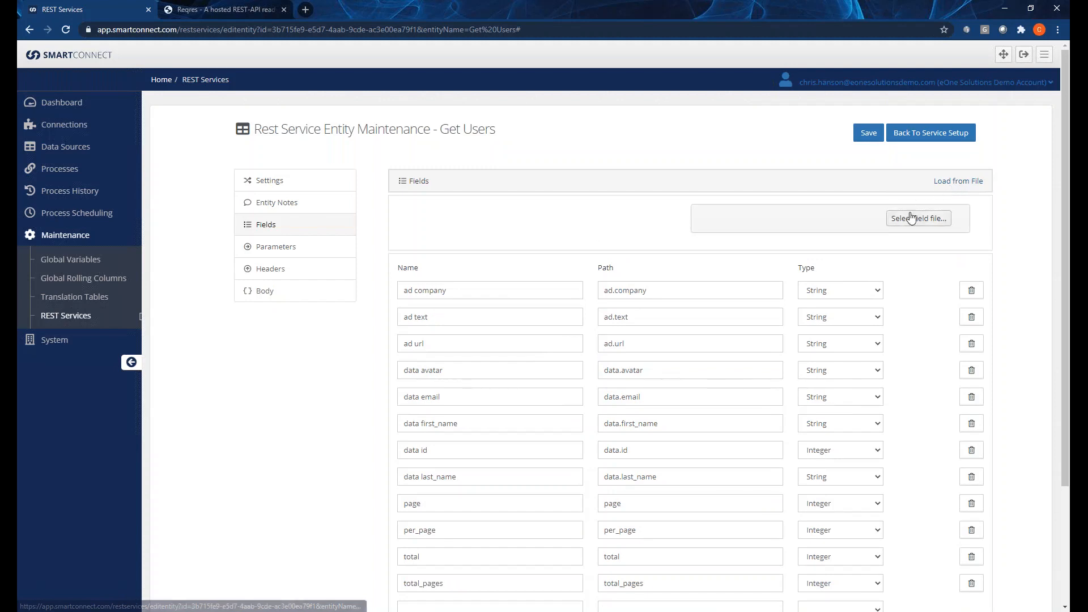
{"action": "left_click", "coordinate": [253, 6]}
{"action": "left_click_drag", "start_coordinate": [599, 281], "coordinate": [635, 404]}
{"action": "left_click", "coordinate": [130, 17]}
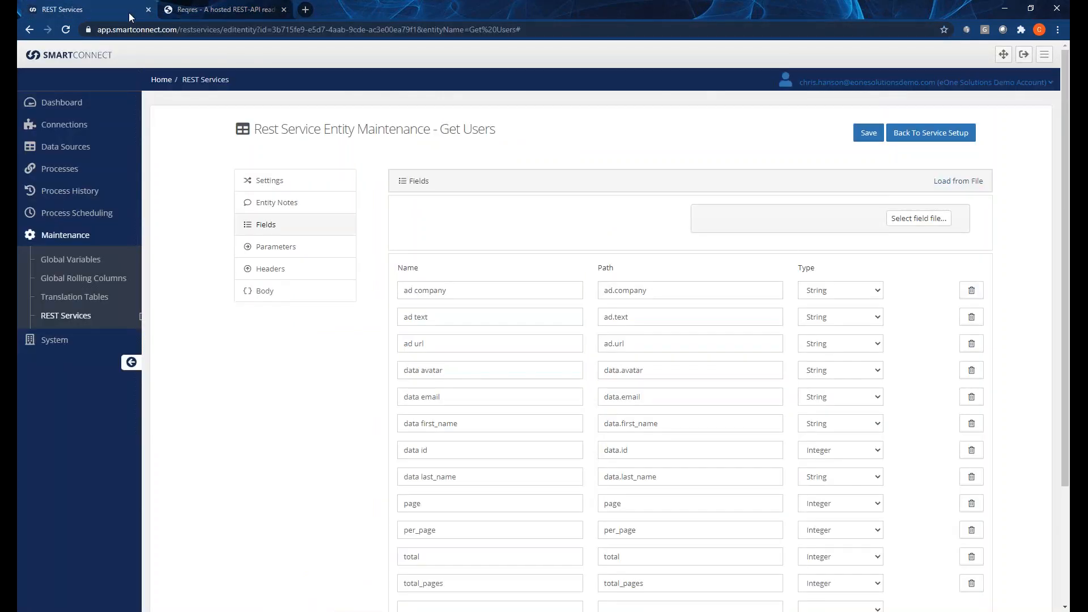
{"action": "scroll", "coordinate": [730, 497], "scroll_direction": "down", "scroll_amount": 2}
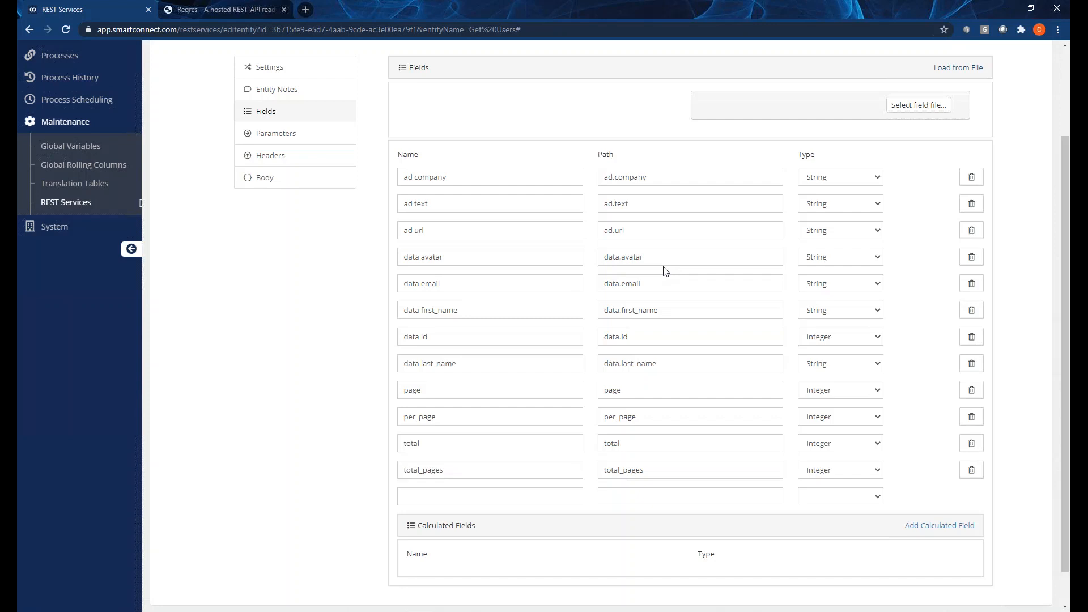
{"action": "scroll", "coordinate": [660, 278], "scroll_direction": "up", "scroll_amount": 2}
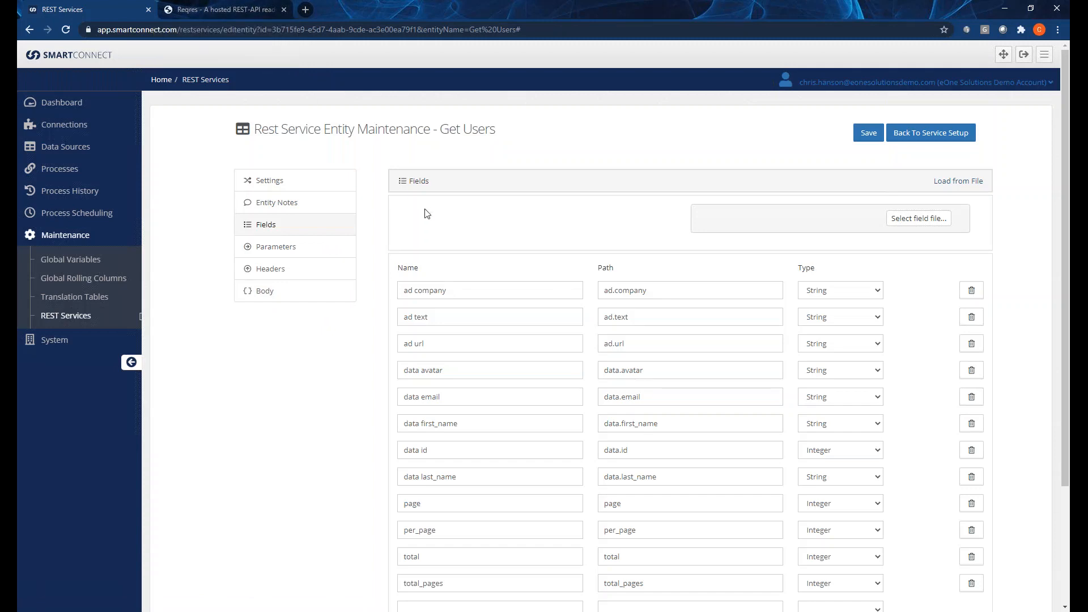
Return to the Get Users entity's general settings, save the entity, and go back to the service setup
{"action": "left_click", "coordinate": [295, 181]}
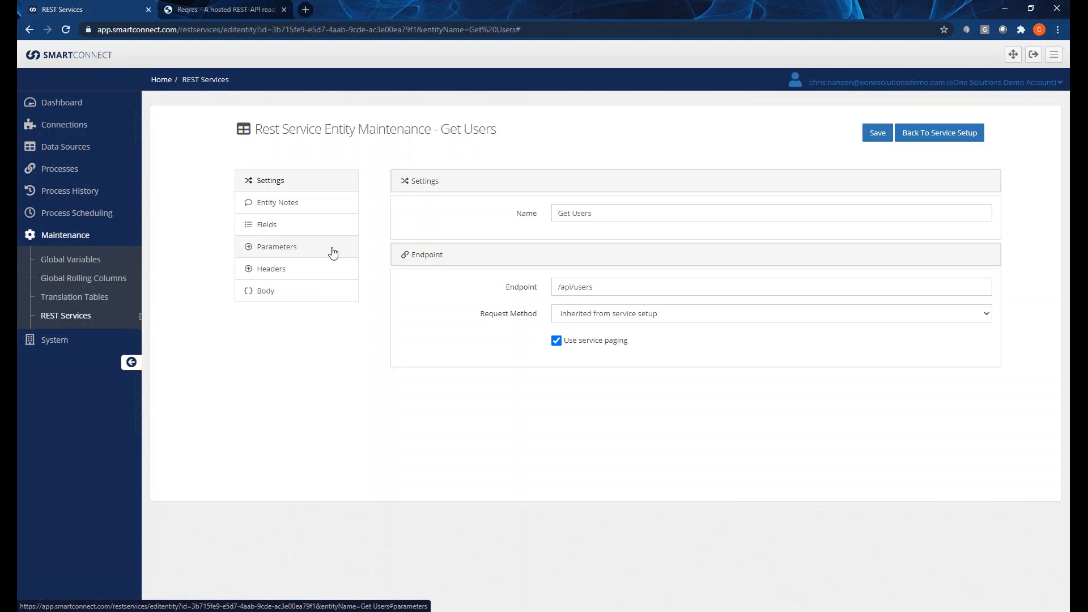
{"action": "left_click", "coordinate": [871, 139]}
{"action": "left_click", "coordinate": [688, 357]}
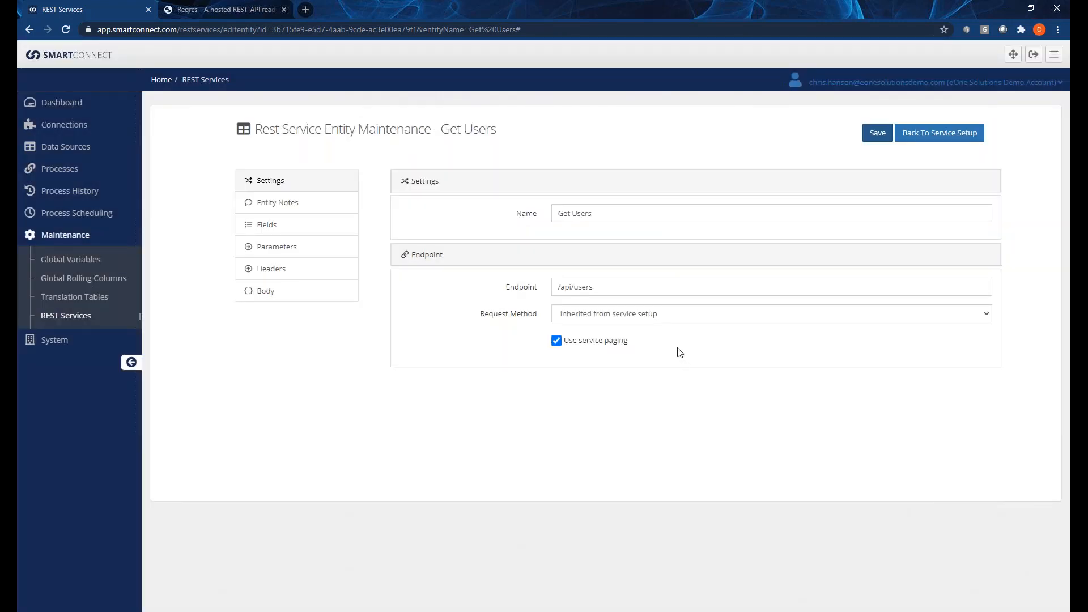
{"action": "left_click", "coordinate": [909, 135]}
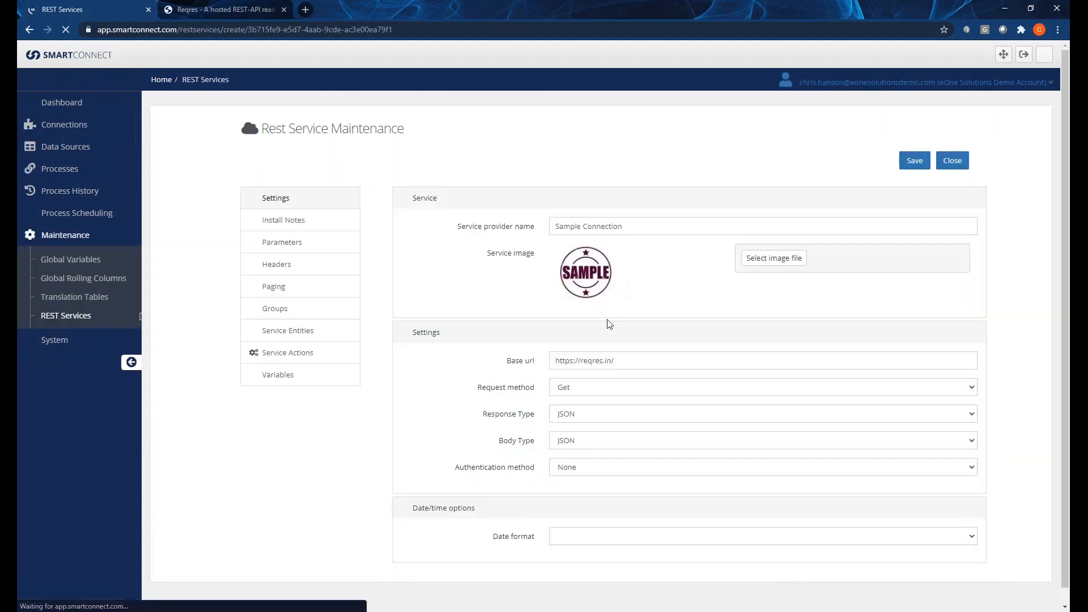
Review the service entities and actions, then open the Create User action to examine its endpoint and available request methods
{"action": "left_click", "coordinate": [307, 331]}
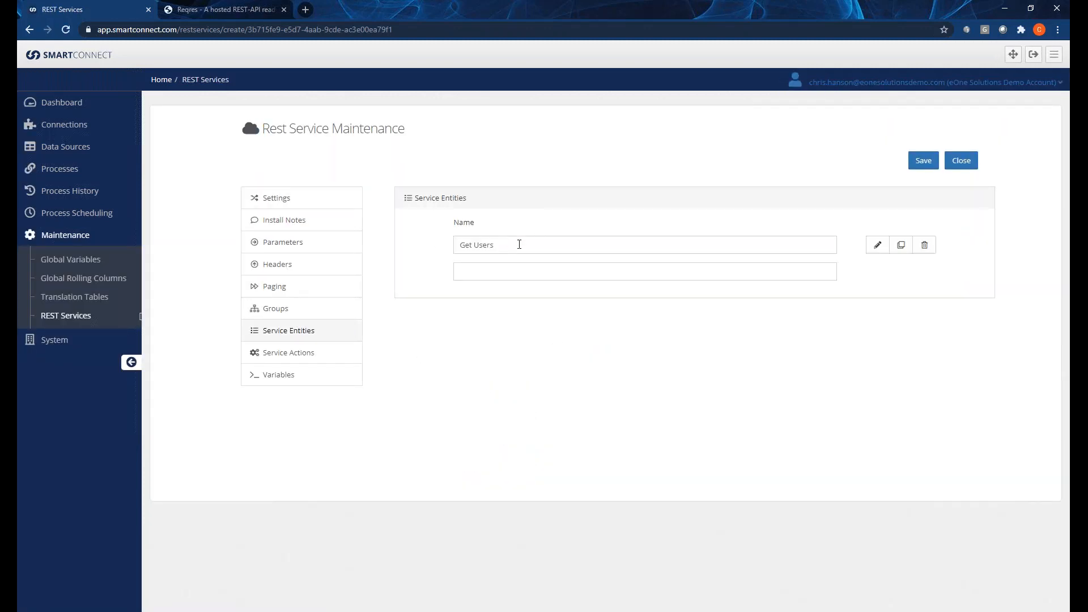
{"action": "left_click", "coordinate": [314, 356]}
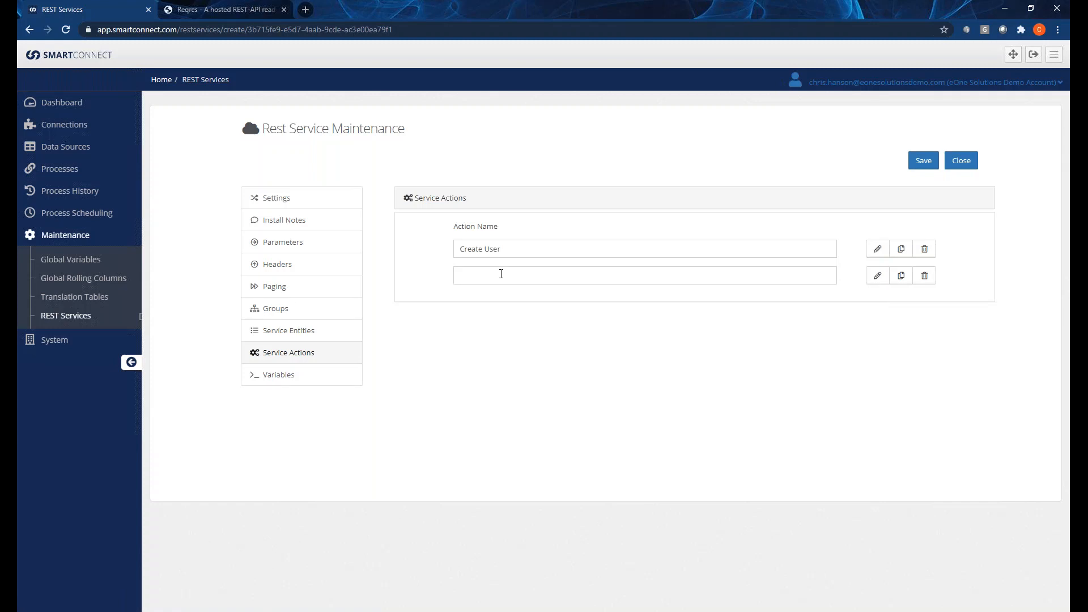
{"action": "left_click", "coordinate": [877, 249]}
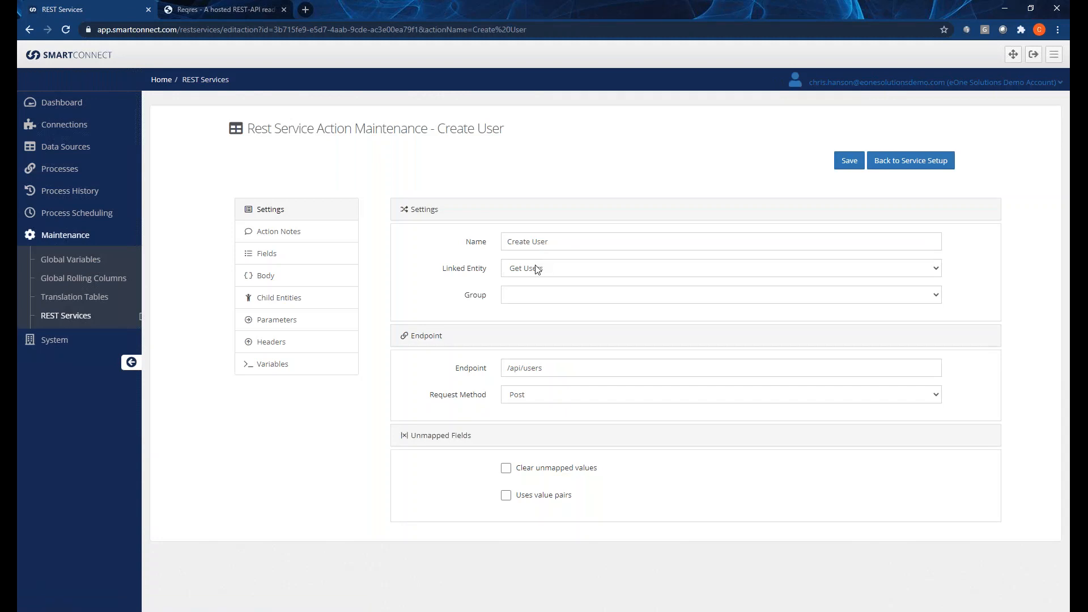
{"action": "left_click_drag", "start_coordinate": [546, 369], "coordinate": [508, 369]}
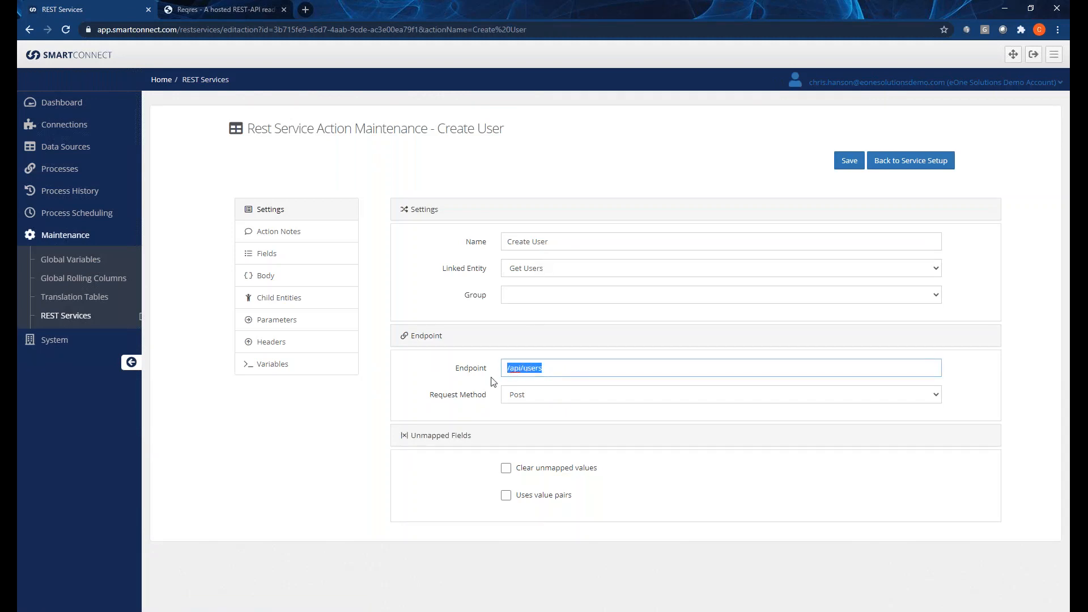
{"action": "left_click", "coordinate": [549, 368]}
{"action": "left_click", "coordinate": [581, 395]}
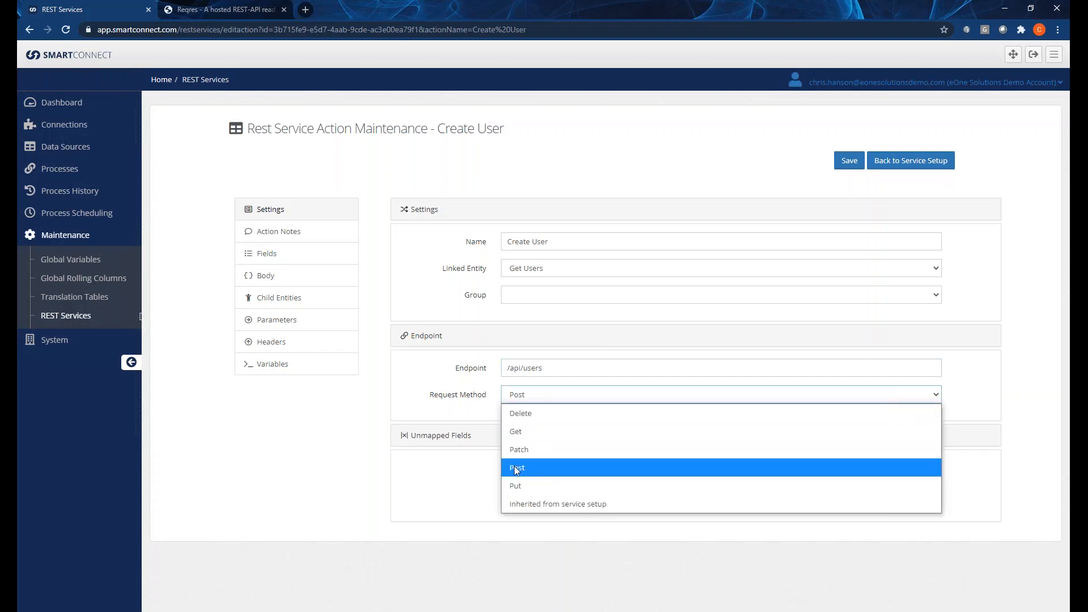
{"action": "left_click", "coordinate": [489, 401]}
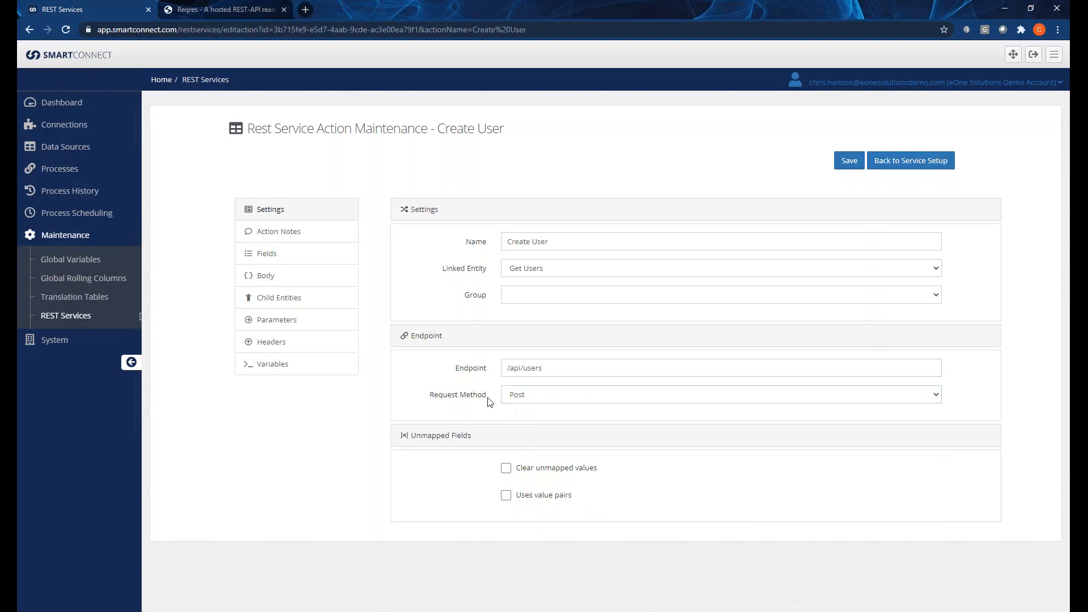
View the Create User action's fields and compare them with the request body of the Create call on Reqres
{"action": "left_click", "coordinate": [310, 267]}
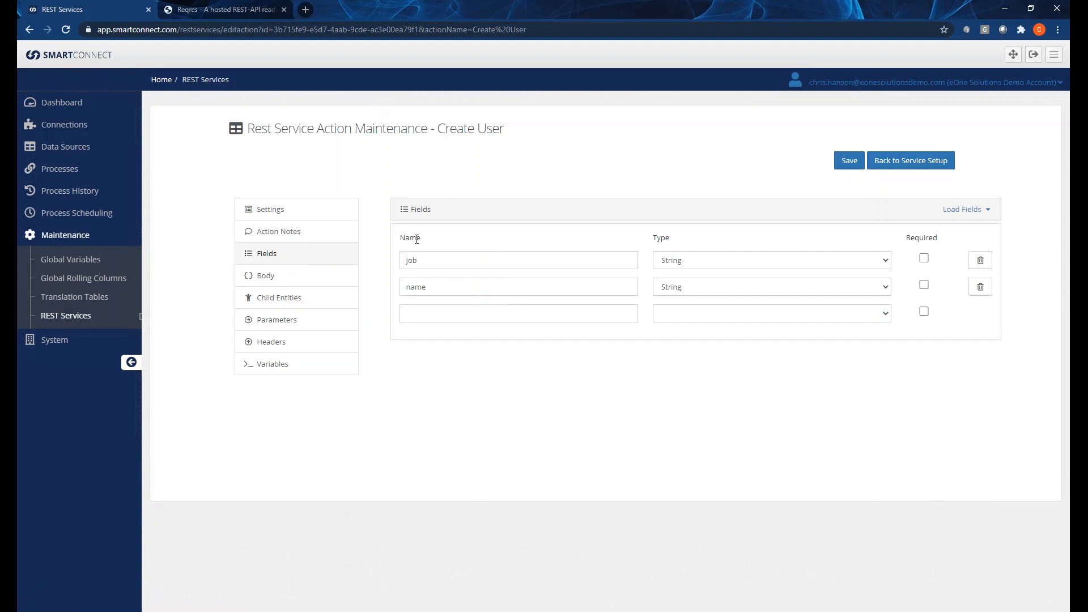
{"action": "left_click", "coordinate": [238, 9]}
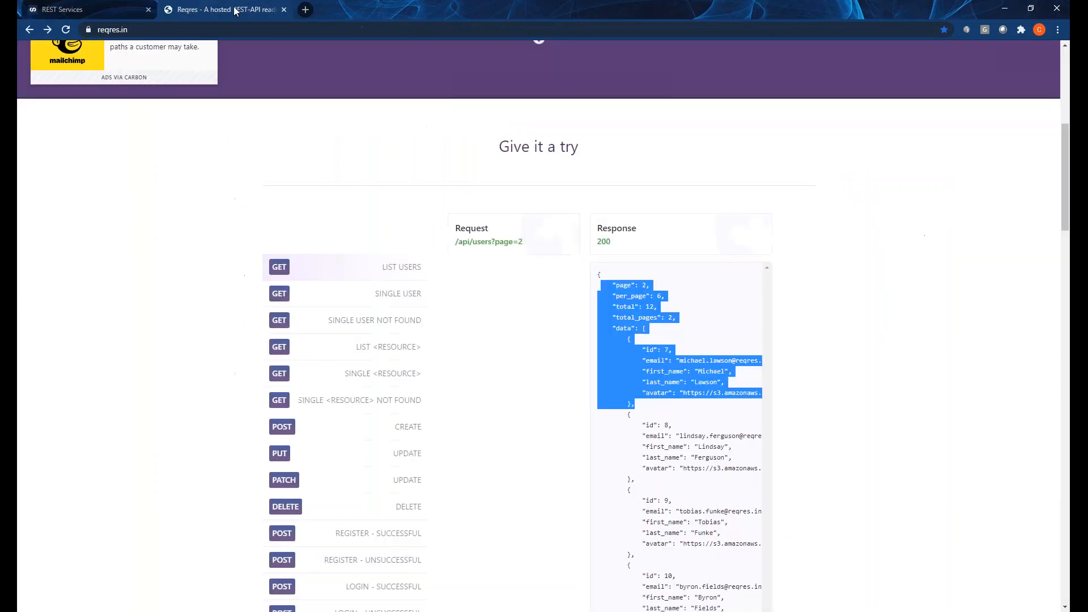
{"action": "left_click", "coordinate": [355, 436]}
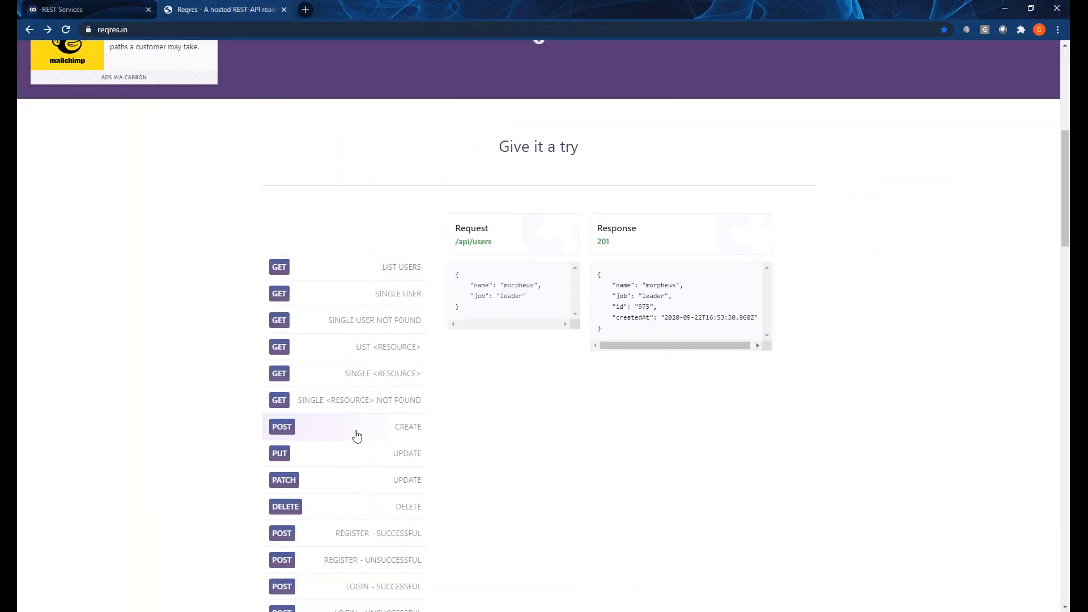
{"action": "left_click_drag", "start_coordinate": [474, 309], "coordinate": [455, 275]}
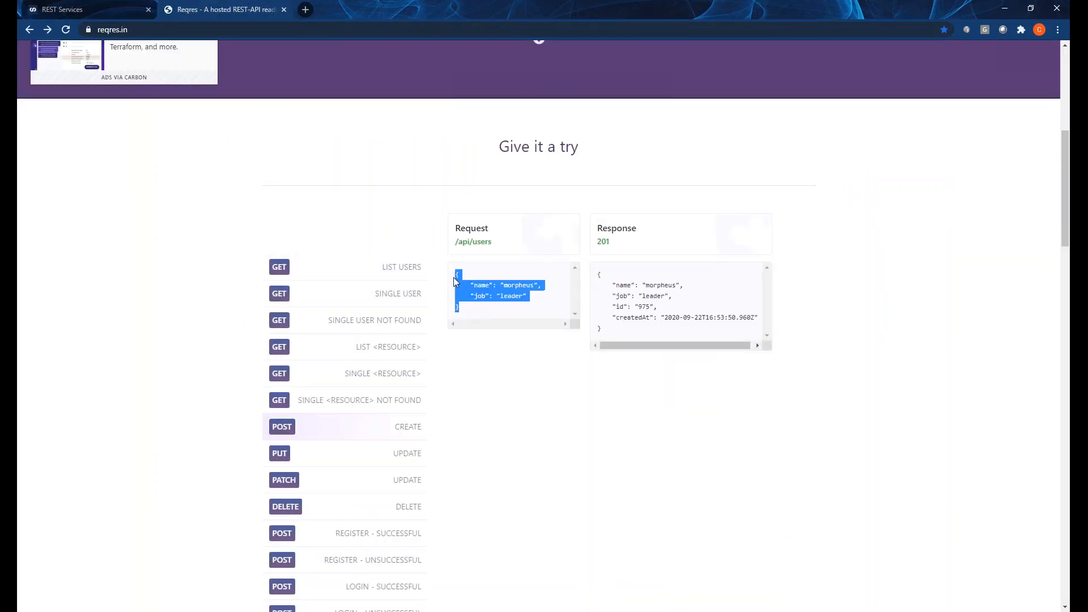
{"action": "left_click", "coordinate": [477, 309]}
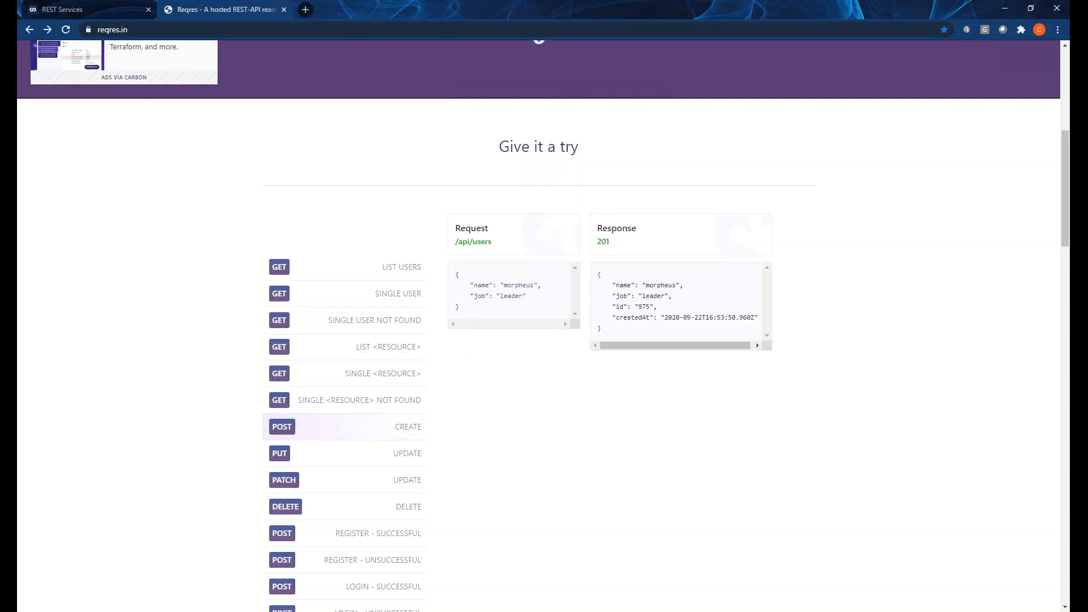
Examine and select the Create call's JSON request body on Reqres, then return to the Create User action's fields in SmartConnect
{"action": "double_click", "coordinate": [480, 285]}
{"action": "double_click", "coordinate": [480, 296]}
{"action": "left_click_drag", "start_coordinate": [480, 313], "coordinate": [455, 274]}
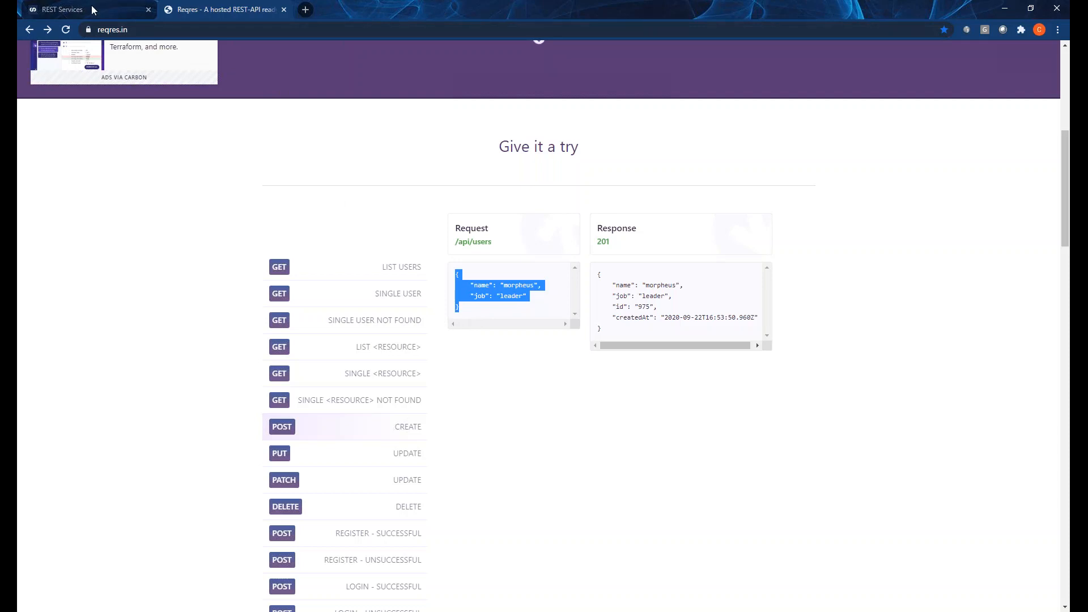
{"action": "left_click", "coordinate": [62, 10]}
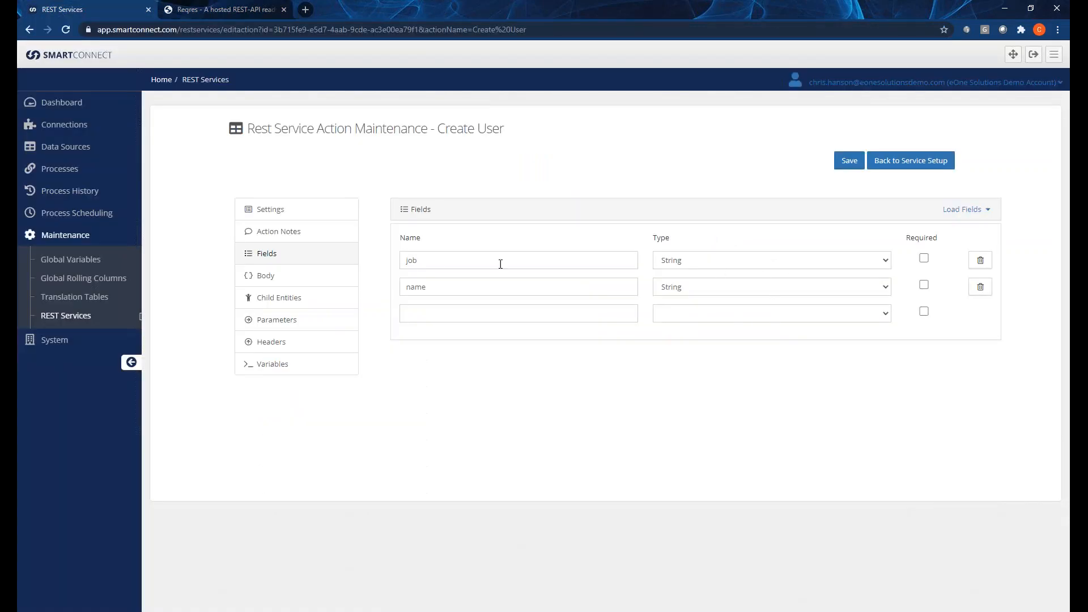
Try loading the Create User fields from JSON using the Reqres Create request body, and cancel before parsing it
{"action": "left_click", "coordinate": [958, 209]}
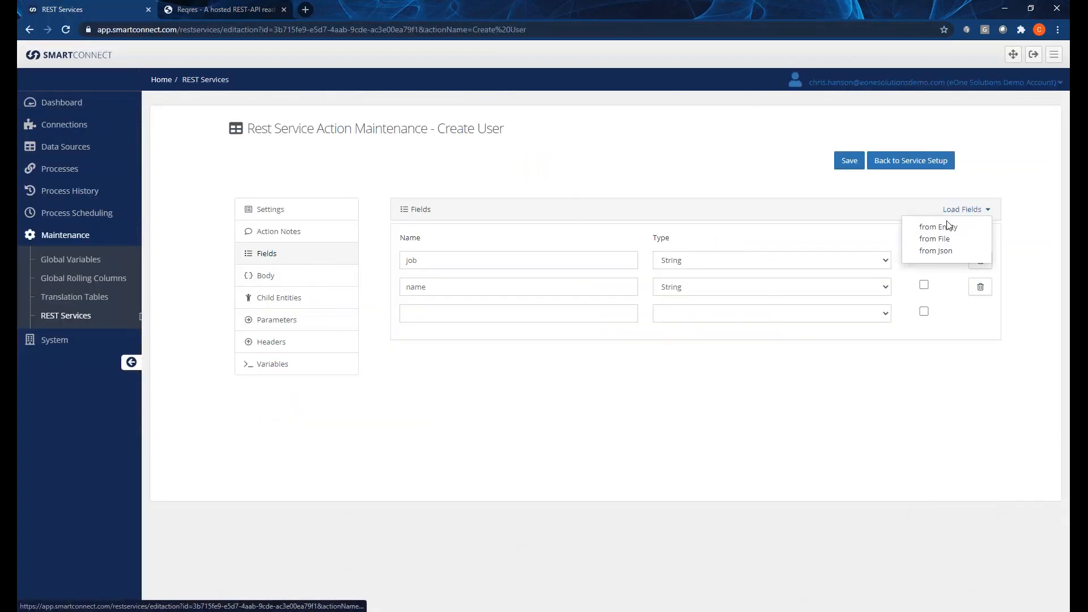
{"action": "left_click", "coordinate": [946, 253]}
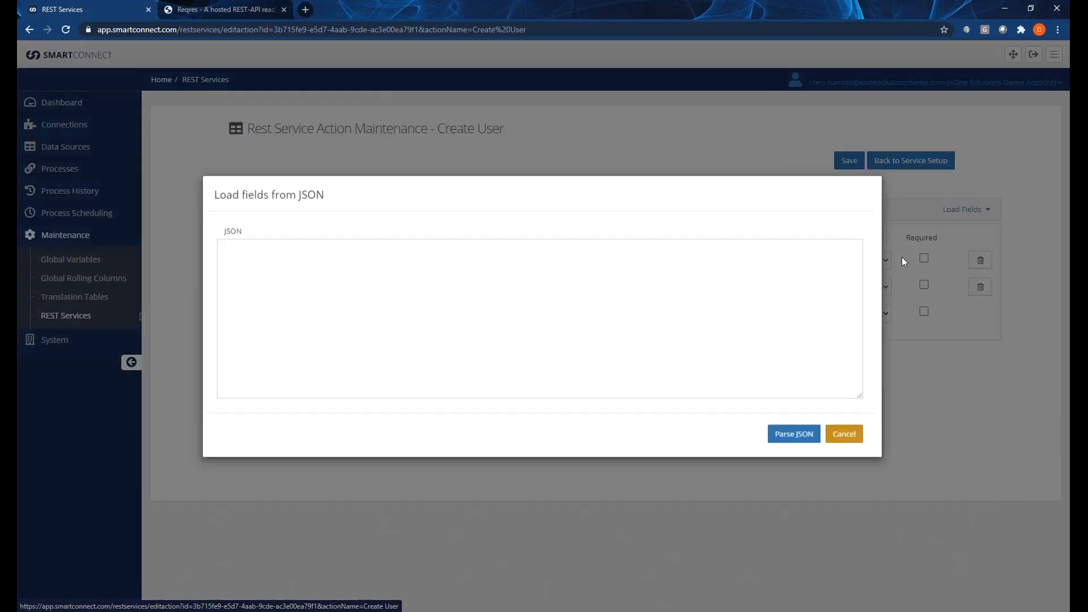
{"action": "left_click", "coordinate": [660, 284]}
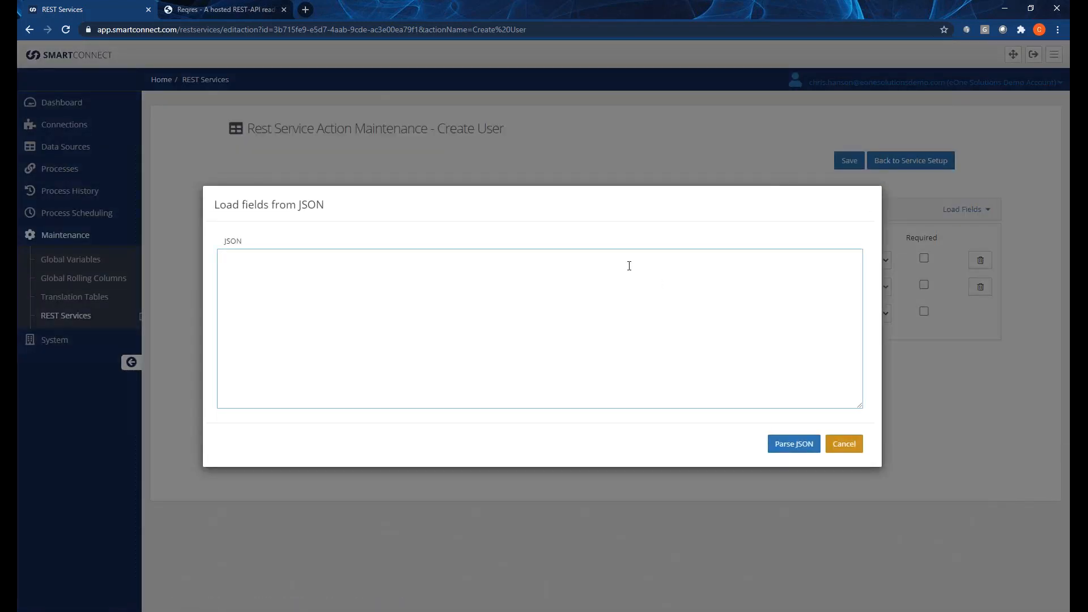
{"action": "left_click", "coordinate": [225, 10]}
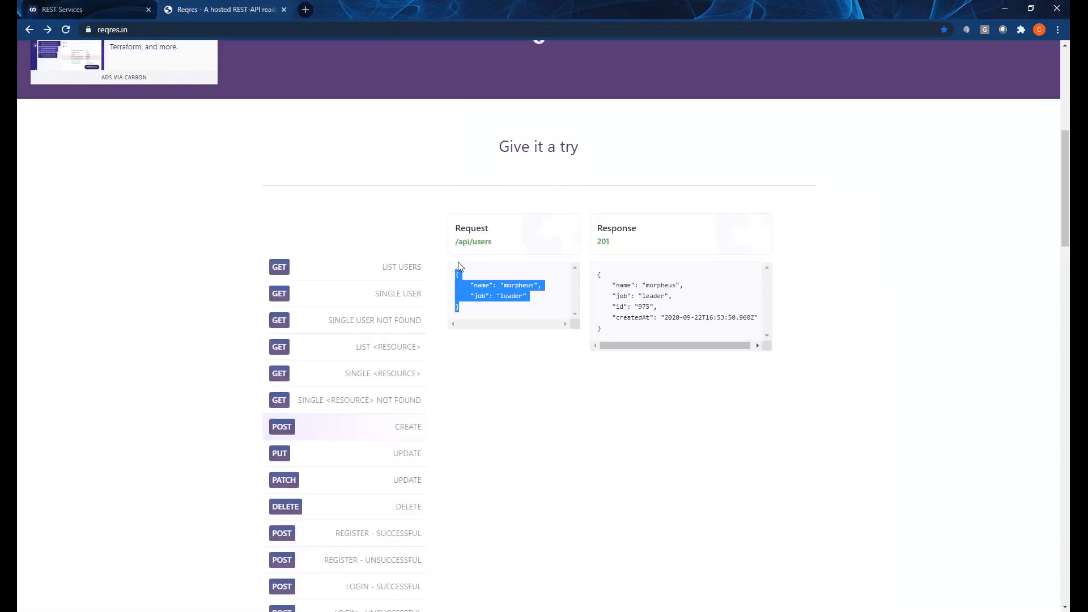
{"action": "key", "text": "ctrl+c"}
{"action": "left_click", "coordinate": [114, 10]}
{"action": "key", "text": "ctrl+v"}
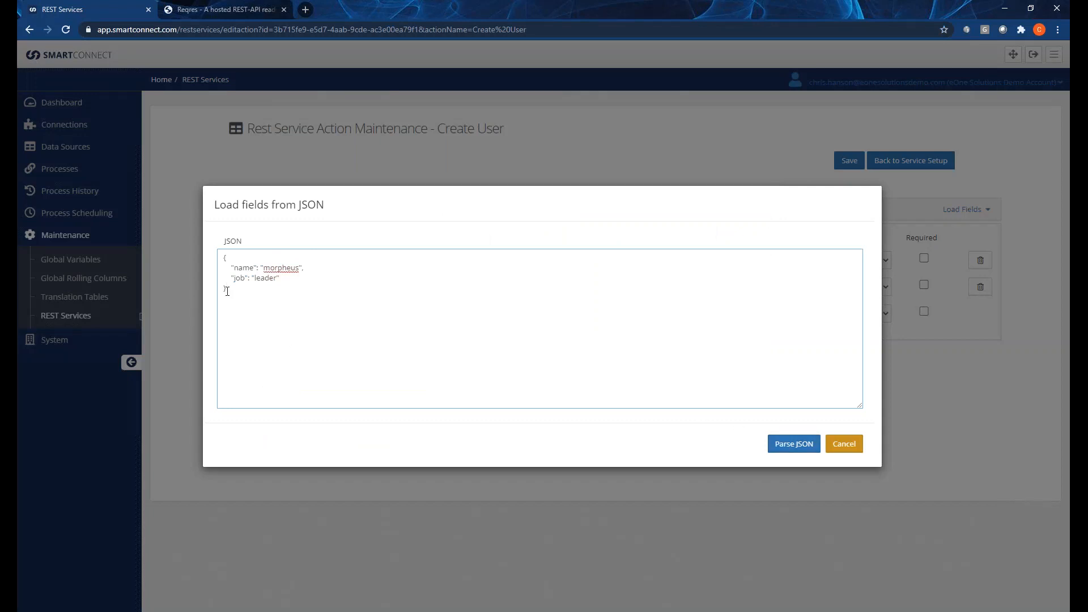
{"action": "left_click", "coordinate": [829, 446]}
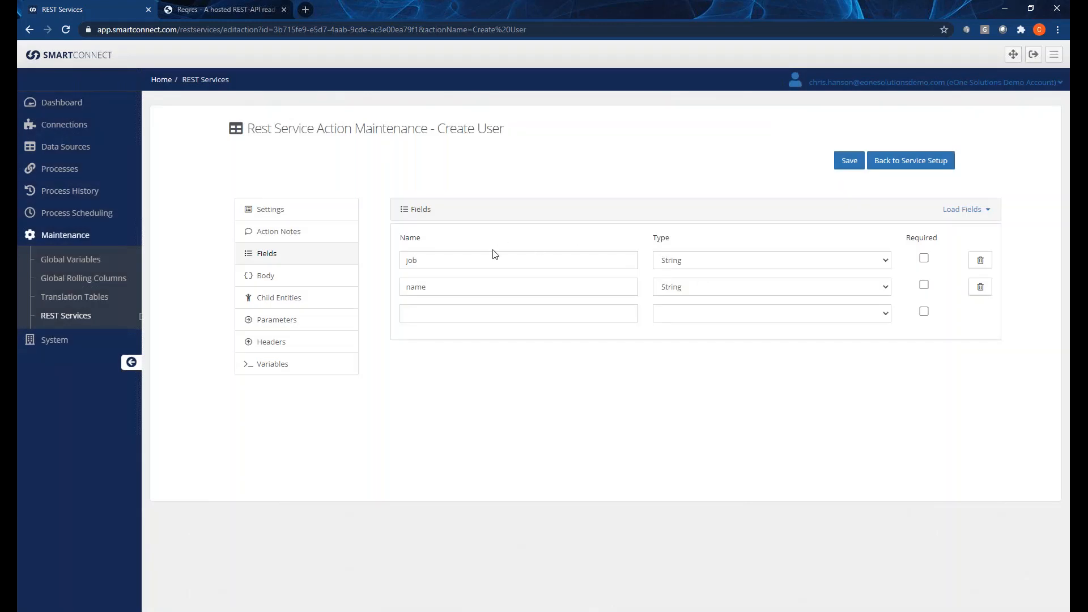
Examine the Create User action's JSON body template and its name and job field placeholders
{"action": "left_click", "coordinate": [316, 288]}
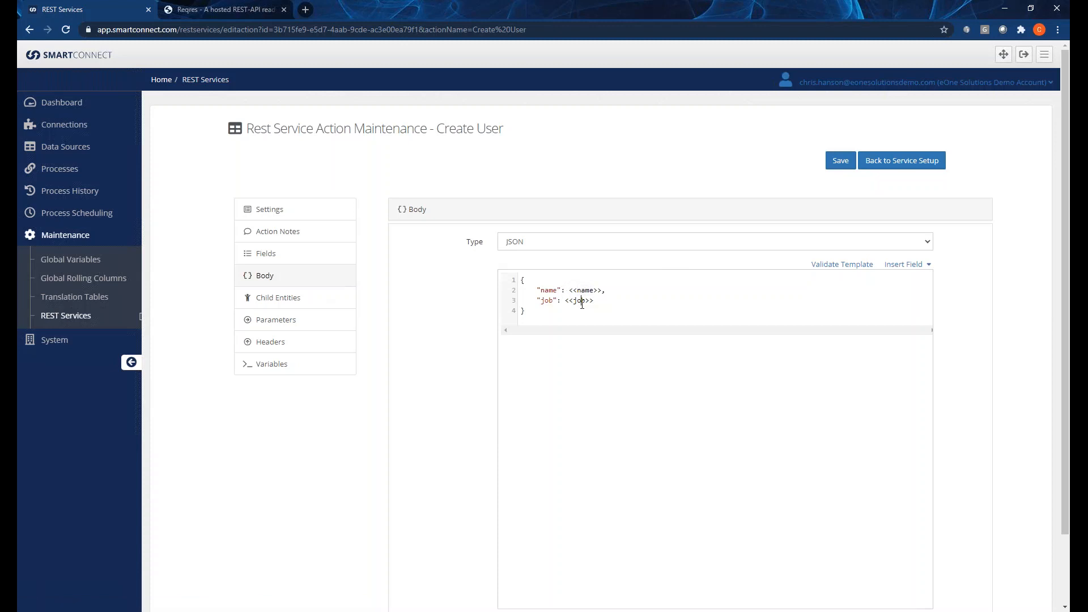
{"action": "left_click_drag", "start_coordinate": [540, 316], "coordinate": [522, 279]}
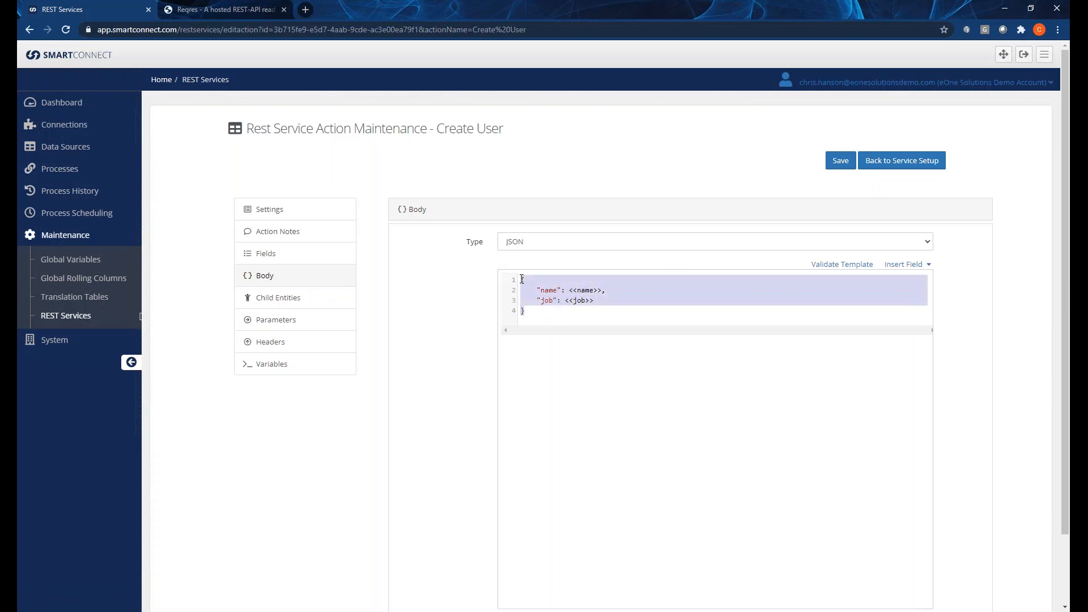
{"action": "left_click", "coordinate": [576, 290]}
{"action": "left_click_drag", "start_coordinate": [593, 301], "coordinate": [570, 293]}
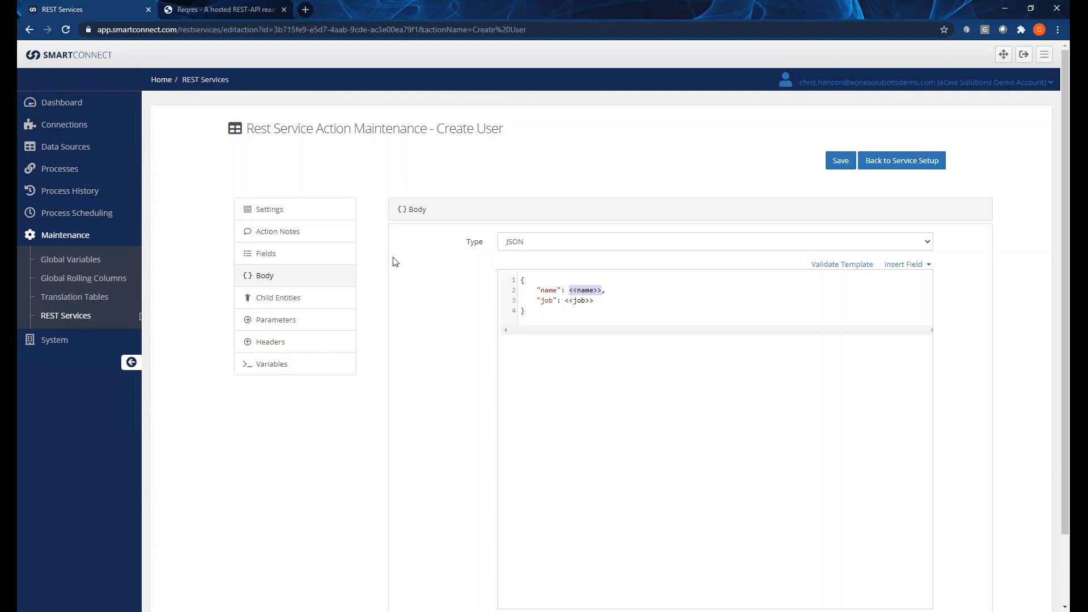
Go back to the service setup, review its service entities and actions, and close the Sample Connection service
{"action": "left_click", "coordinate": [877, 162]}
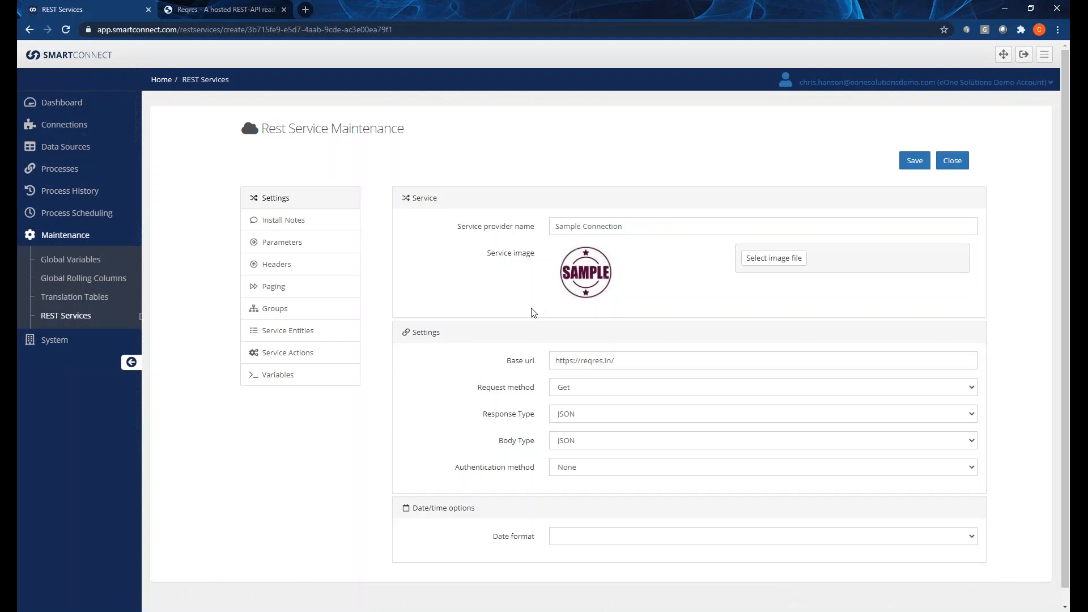
{"action": "left_click", "coordinate": [333, 332]}
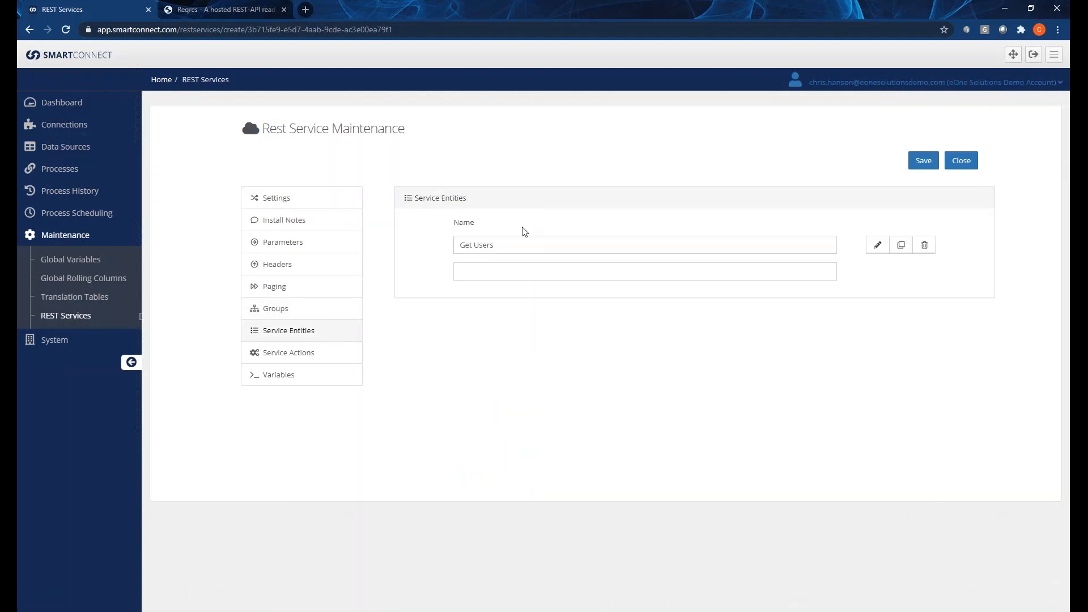
{"action": "left_click", "coordinate": [344, 355]}
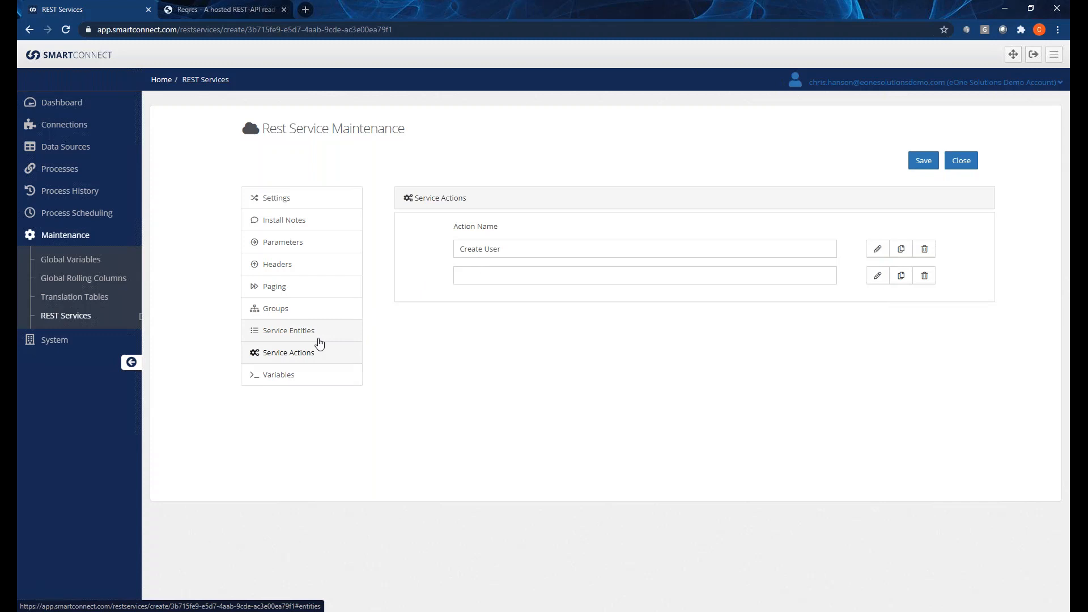
{"action": "left_click", "coordinate": [963, 161]}
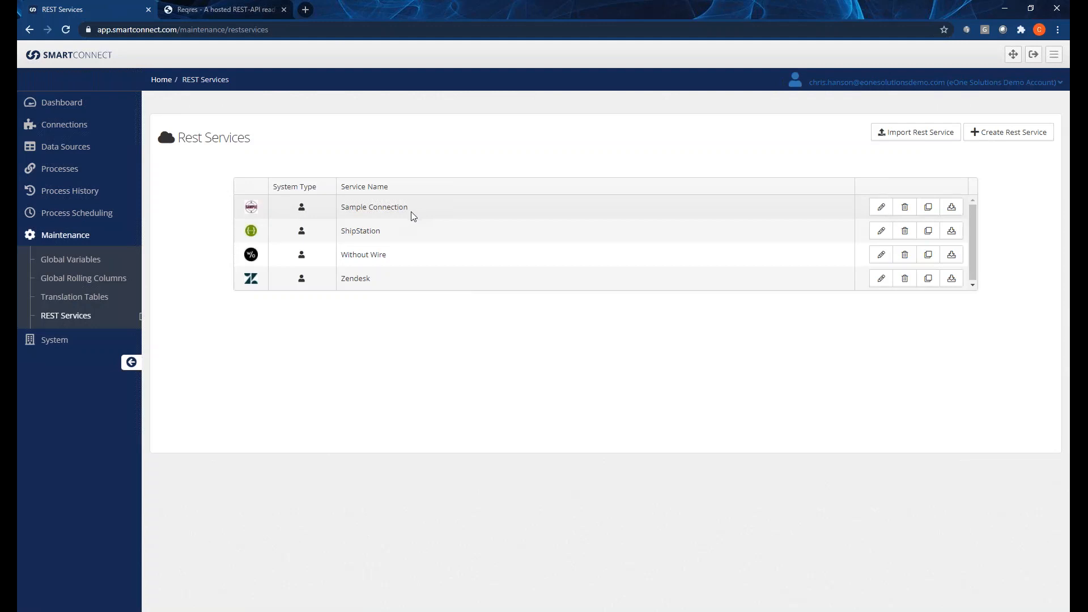
Create and save a connection of type Sample Connection named "New Sample Connection", and return to the connections list
{"action": "left_click", "coordinate": [80, 135]}
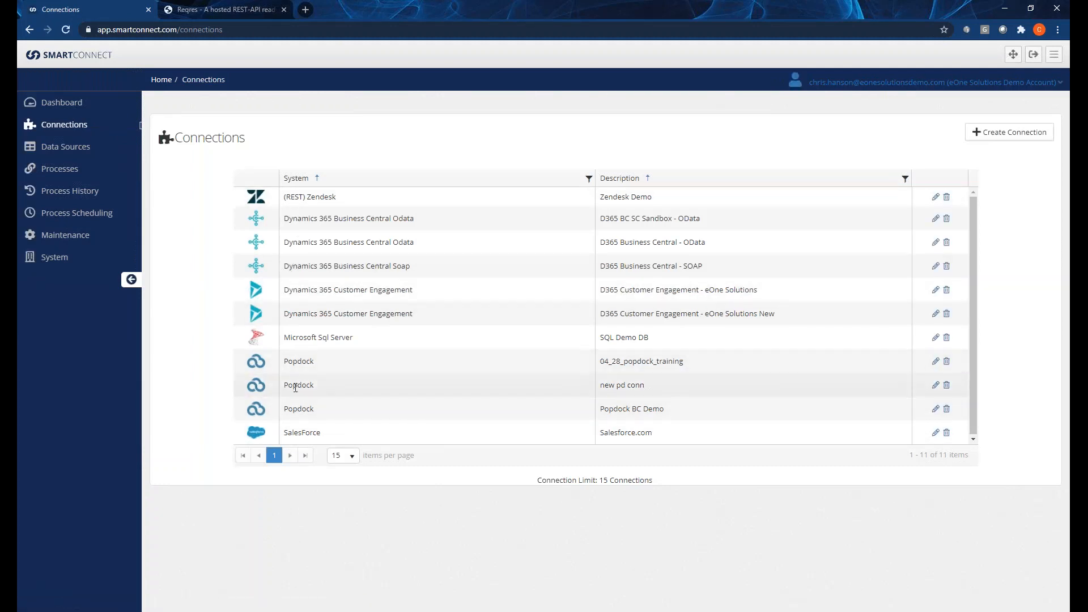
{"action": "left_click", "coordinate": [997, 135]}
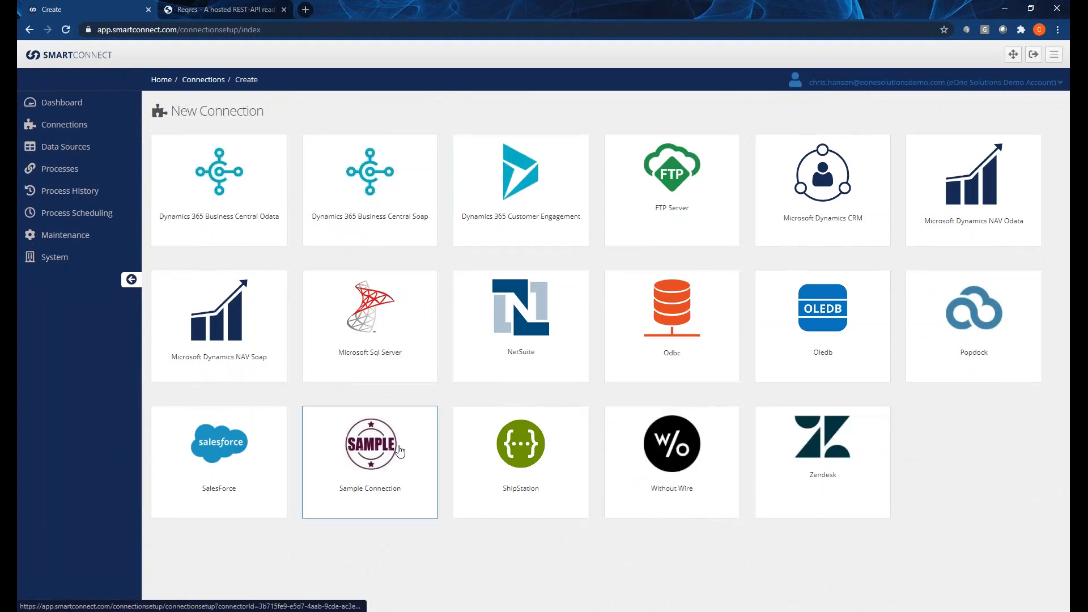
{"action": "left_click", "coordinate": [400, 451]}
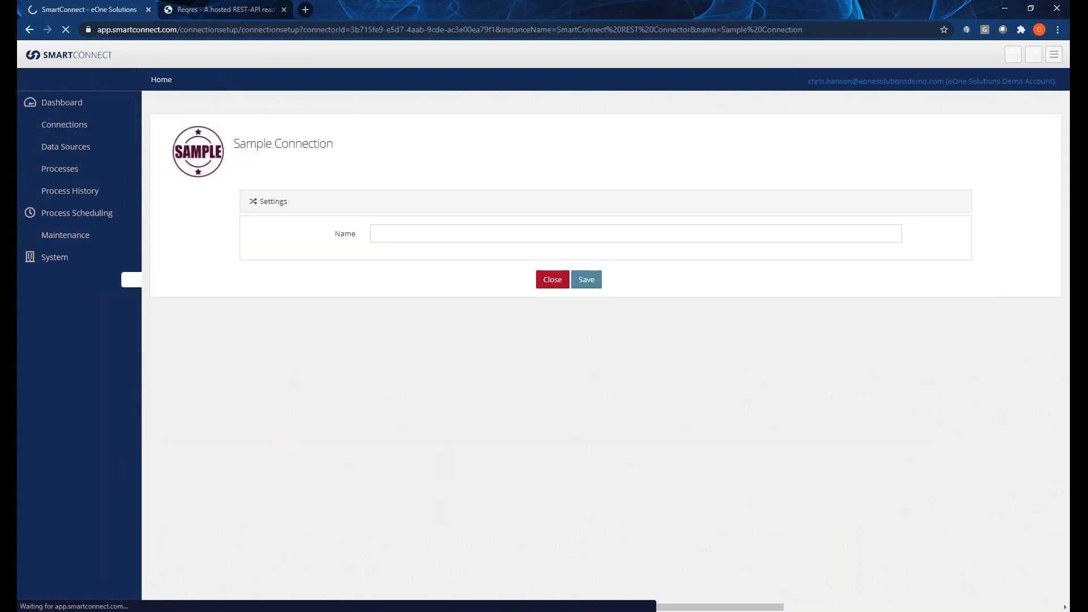
{"action": "left_click", "coordinate": [549, 234]}
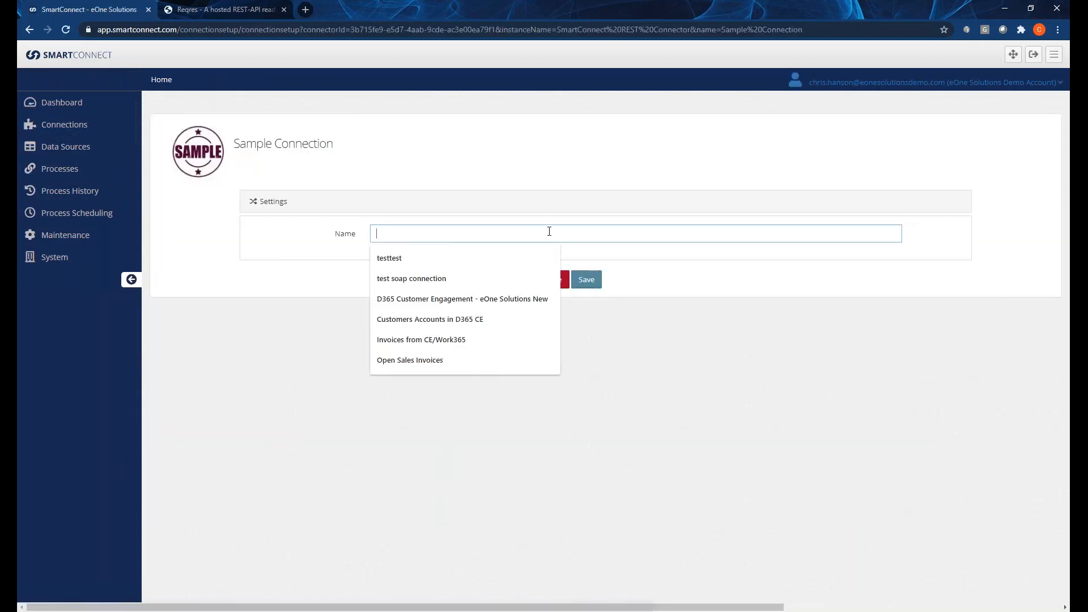
{"action": "type", "text": "N"}
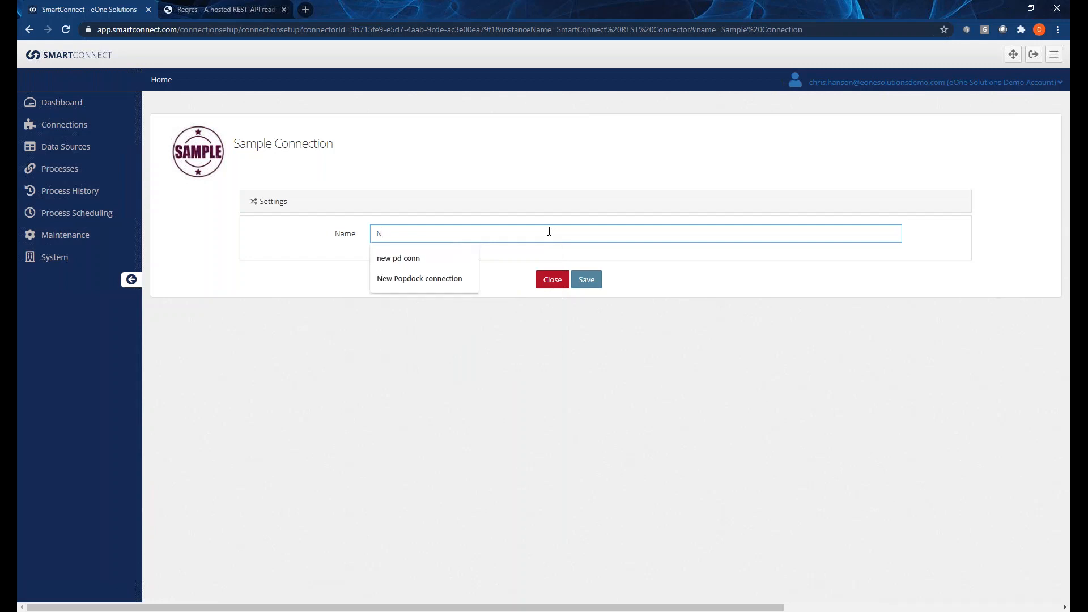
{"action": "type", "text": "ew Sample "}
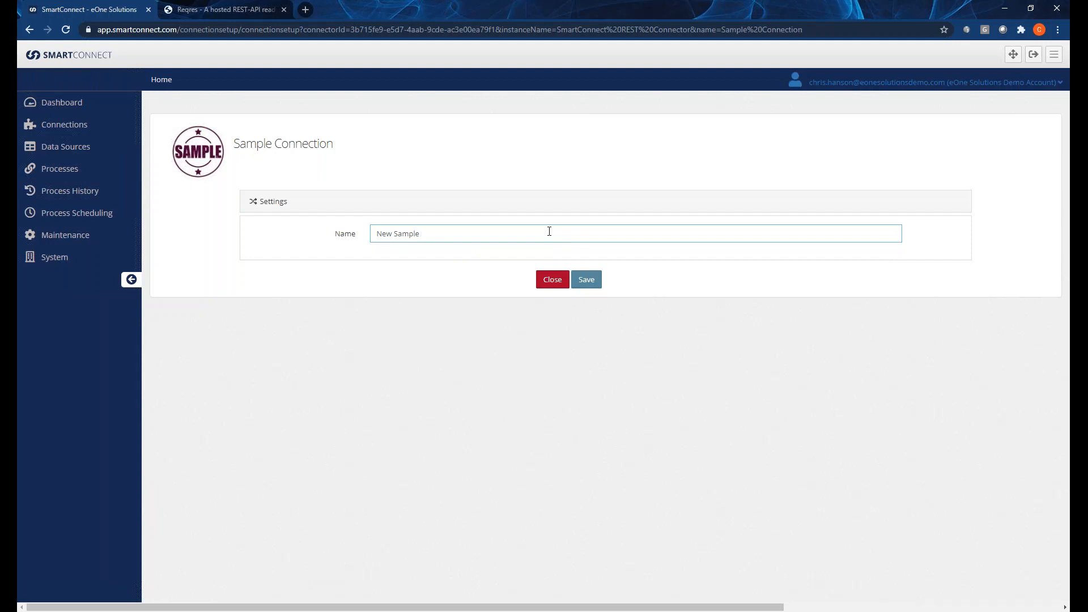
{"action": "type", "text": "Connection"}
{"action": "left_click", "coordinate": [581, 282]}
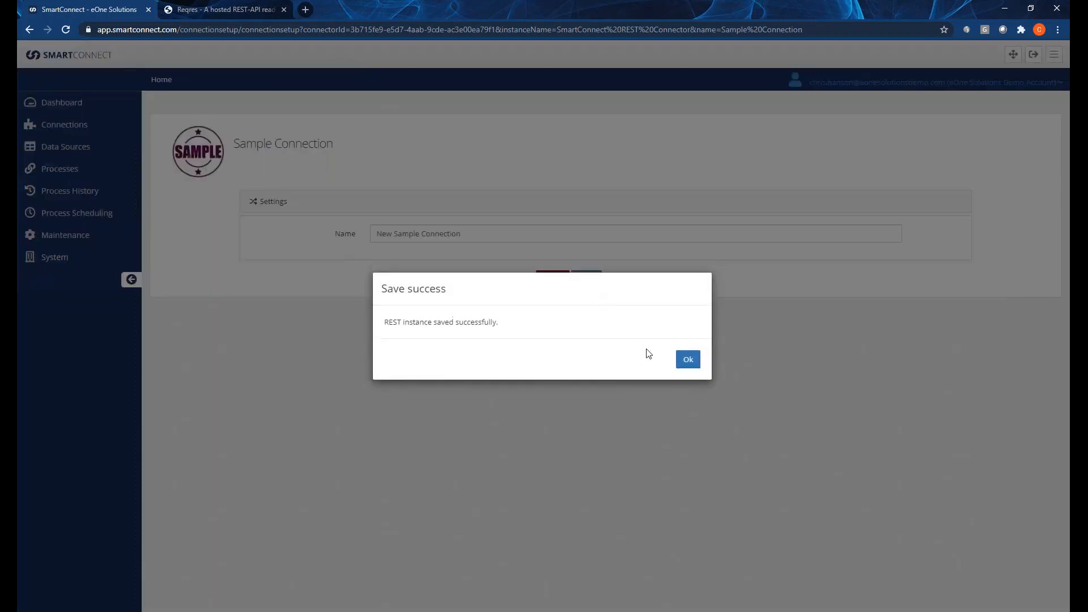
{"action": "left_click", "coordinate": [687, 362]}
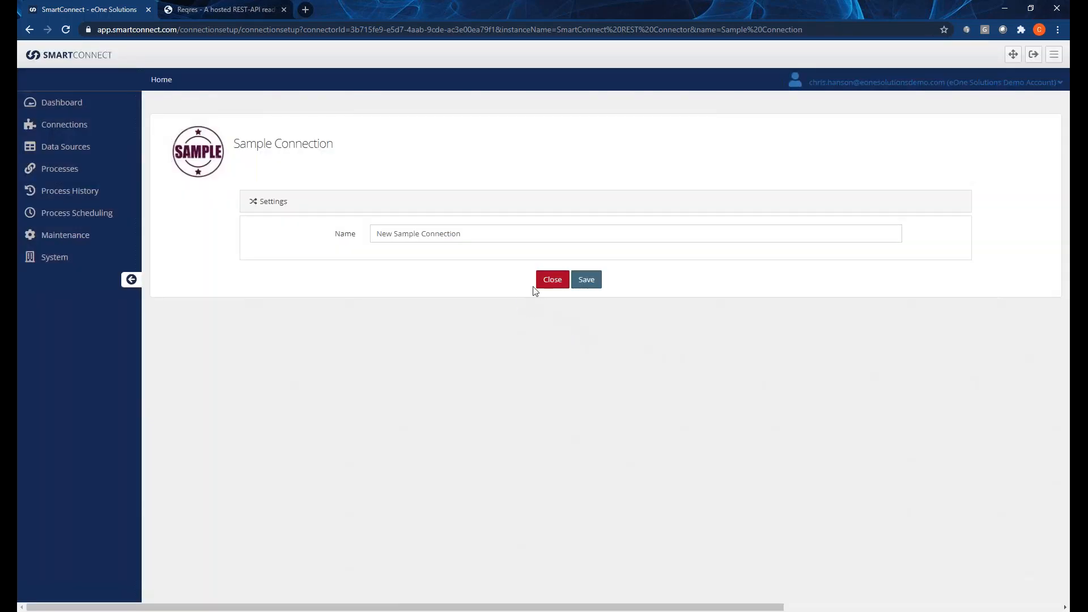
{"action": "left_click", "coordinate": [551, 285]}
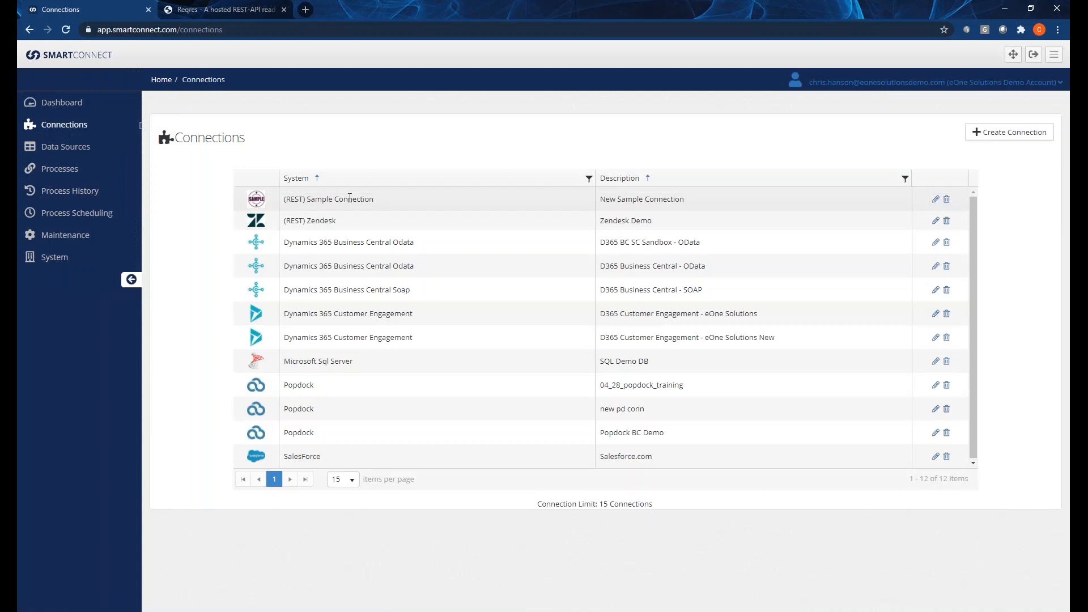
Start a new bulk query data source of type Sample Connection with the description "My Data - New"
{"action": "left_click", "coordinate": [73, 150]}
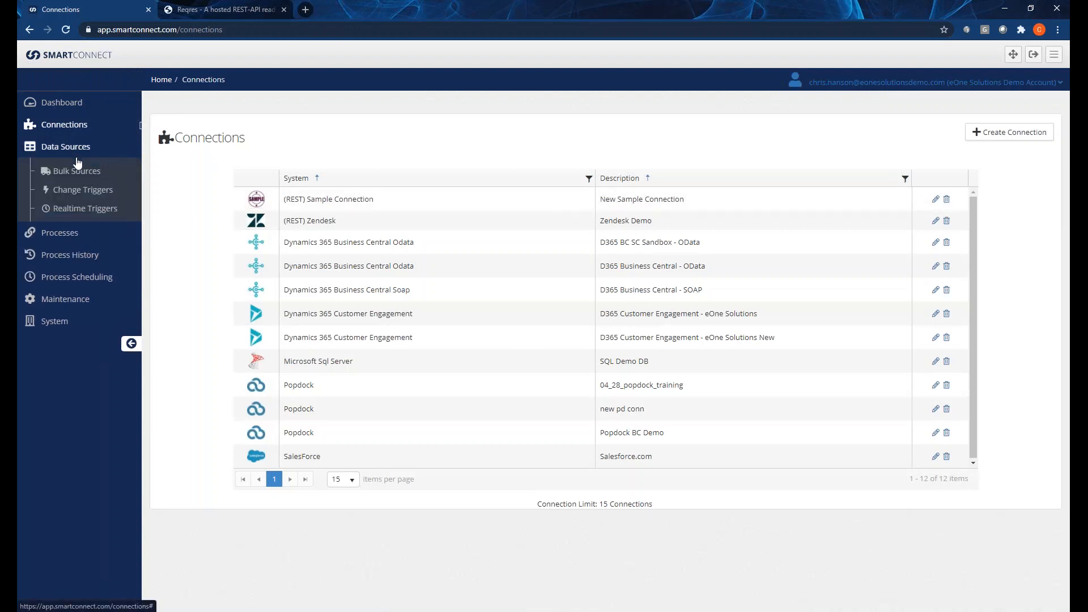
{"action": "left_click", "coordinate": [74, 173]}
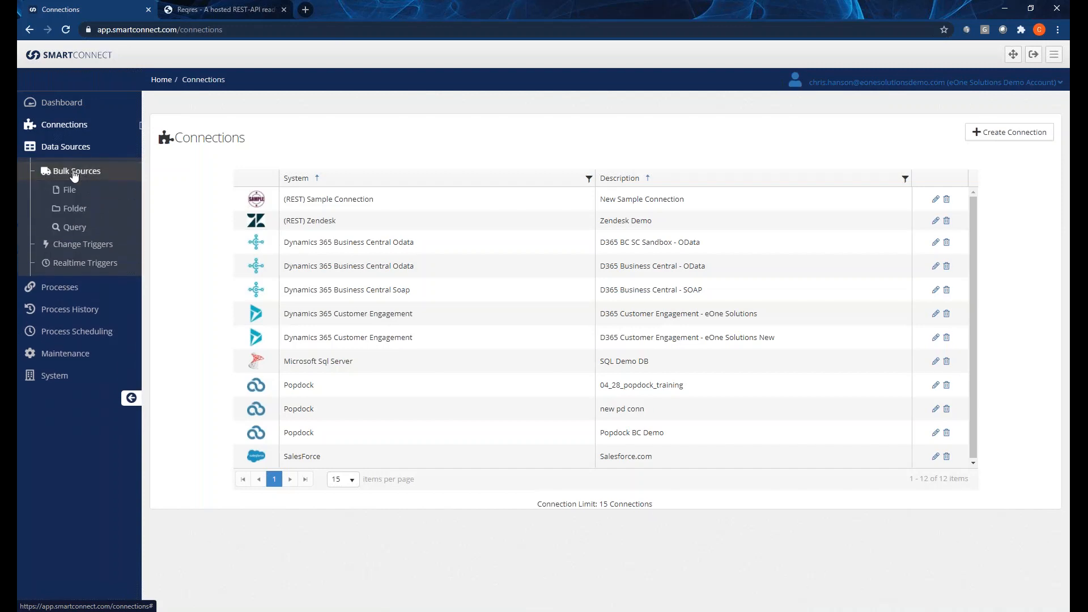
{"action": "left_click", "coordinate": [77, 229]}
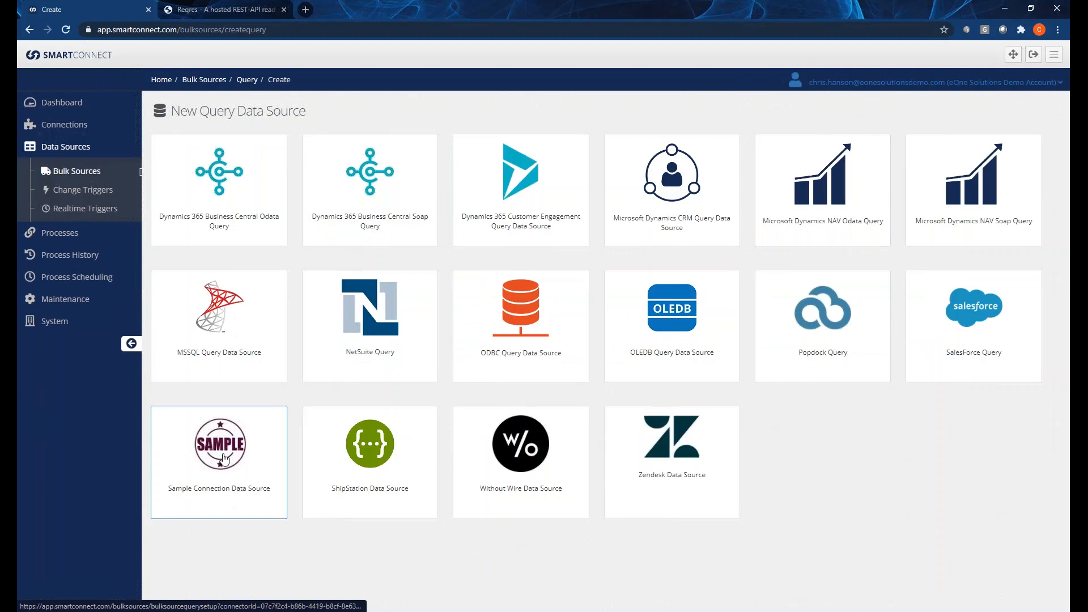
{"action": "left_click", "coordinate": [223, 460]}
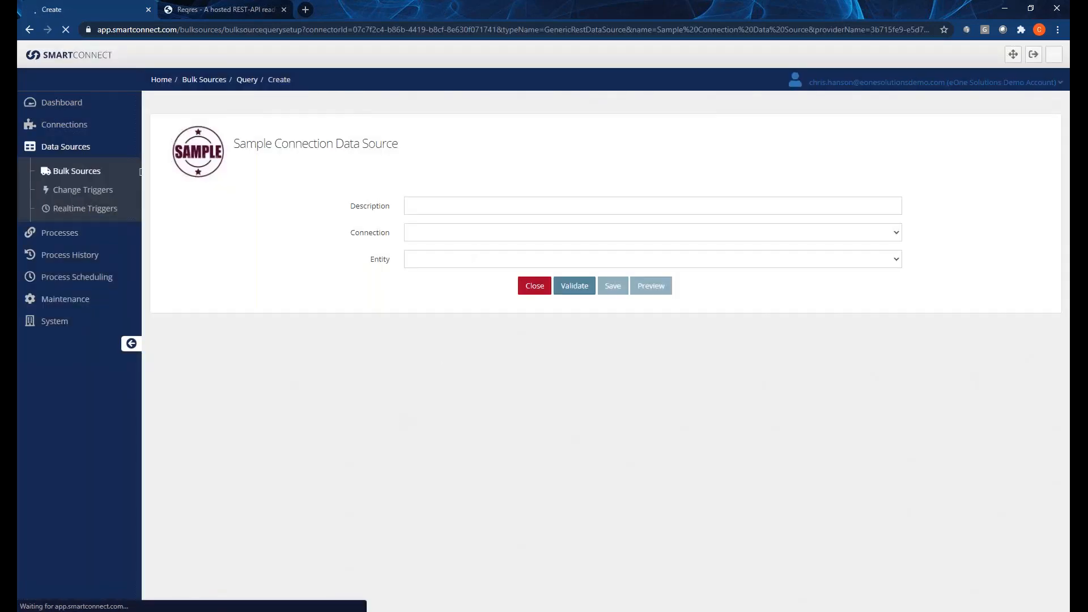
{"action": "left_click", "coordinate": [456, 202]}
{"action": "type", "text": "M"}
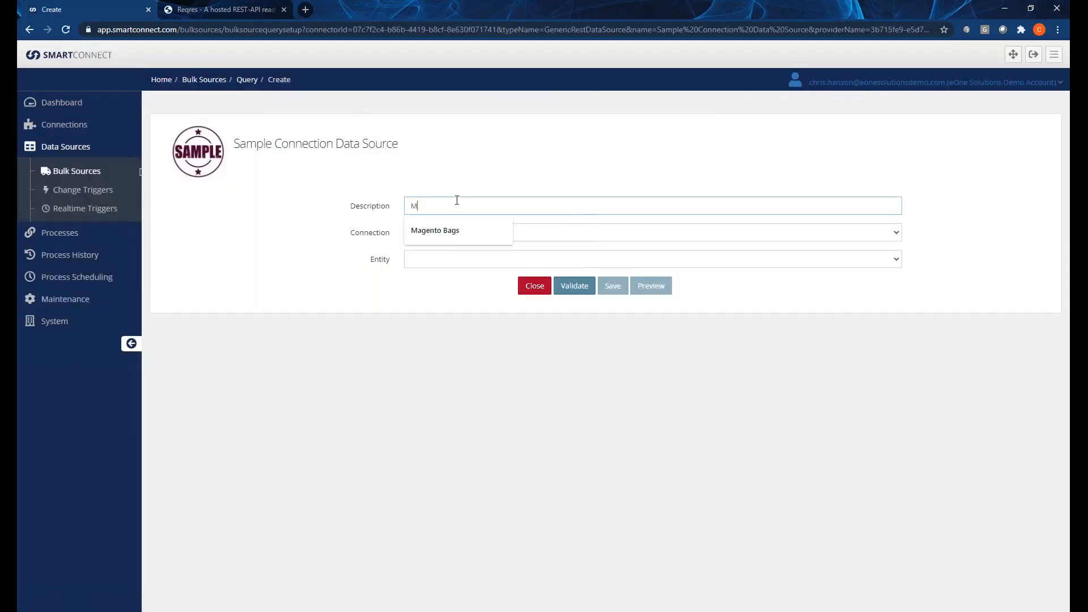
{"action": "type", "text": "y Data - "}
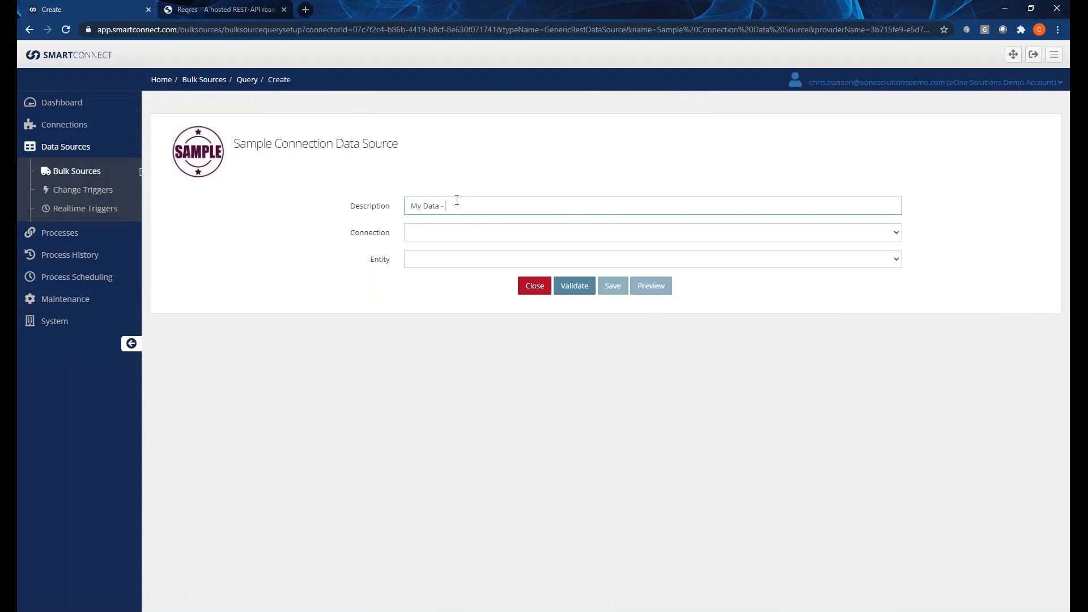
{"action": "type", "text": "Newe"}
{"action": "key", "text": "BackSpace"}
{"action": "key", "text": "Tab"}
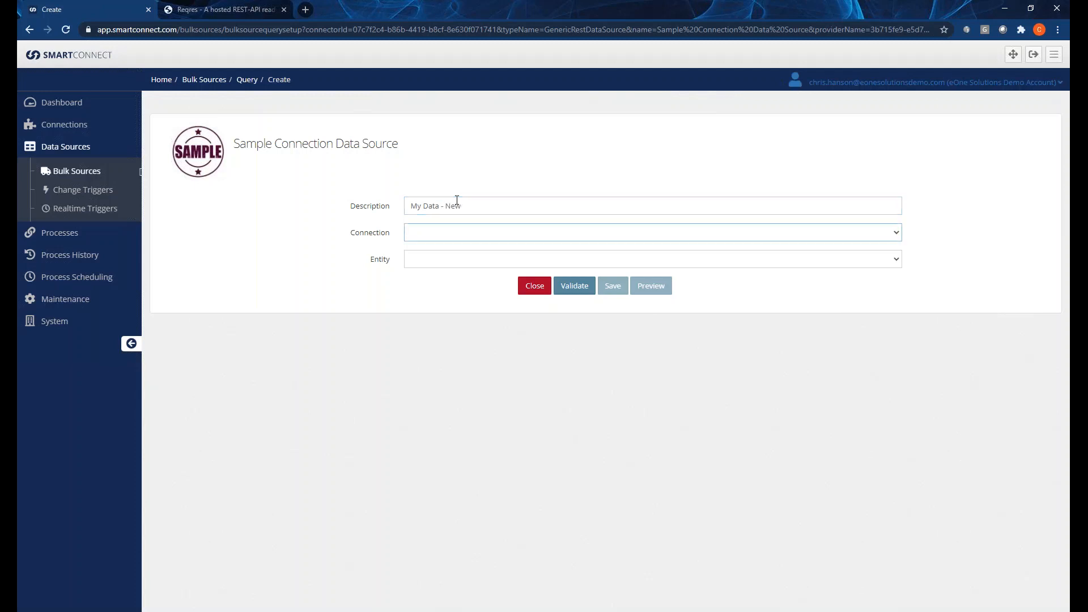
Assign New Sample Connection and the Get Users entity to the data source, and preview its data after validating
{"action": "left_click", "coordinate": [474, 232]}
{"action": "left_click", "coordinate": [460, 270]}
{"action": "left_click", "coordinate": [454, 260]}
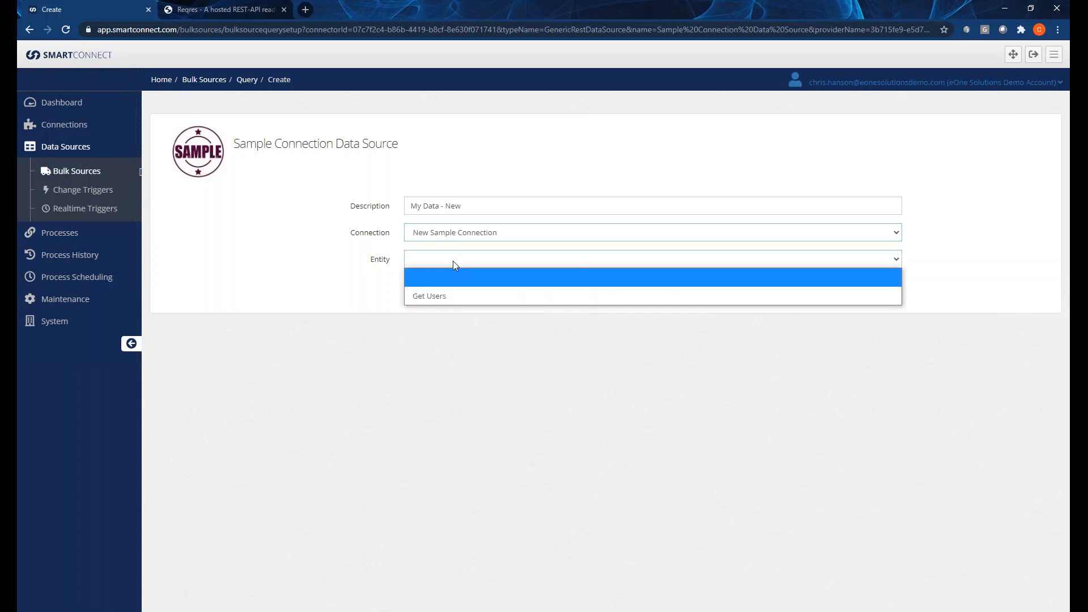
{"action": "left_click", "coordinate": [436, 298]}
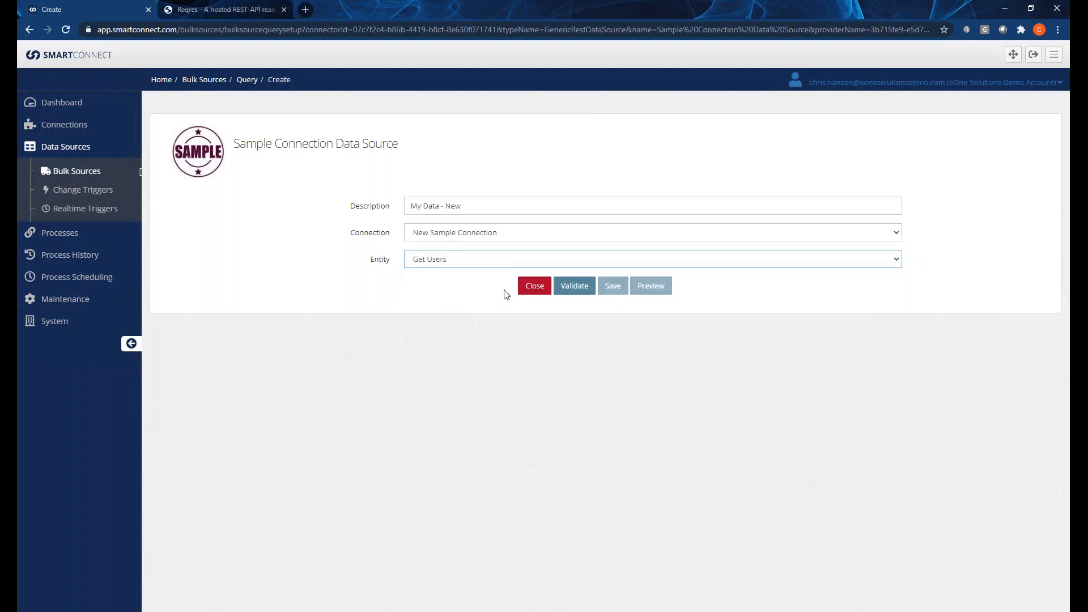
{"action": "left_click", "coordinate": [570, 294]}
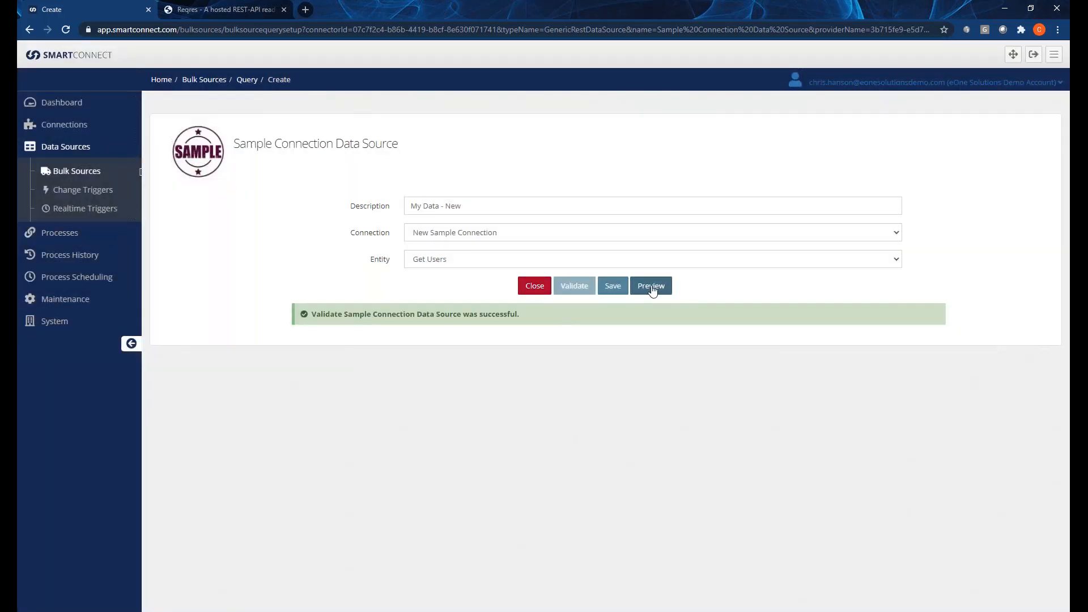
{"action": "left_click", "coordinate": [652, 290]}
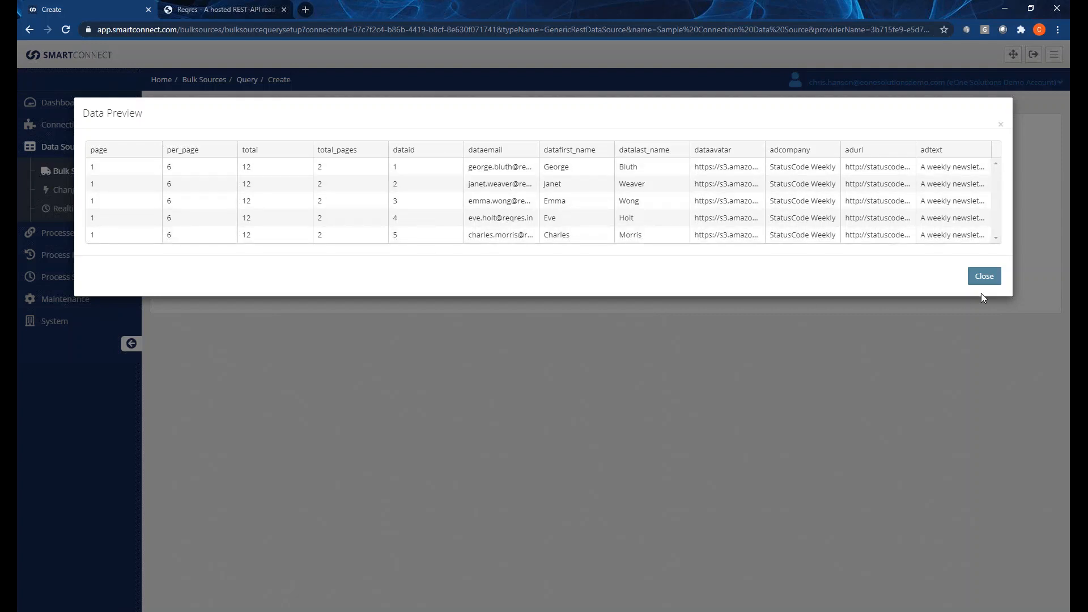
Close the data preview, save the "My Data - New" data source, and return to the query data sources list
{"action": "left_click", "coordinate": [985, 278]}
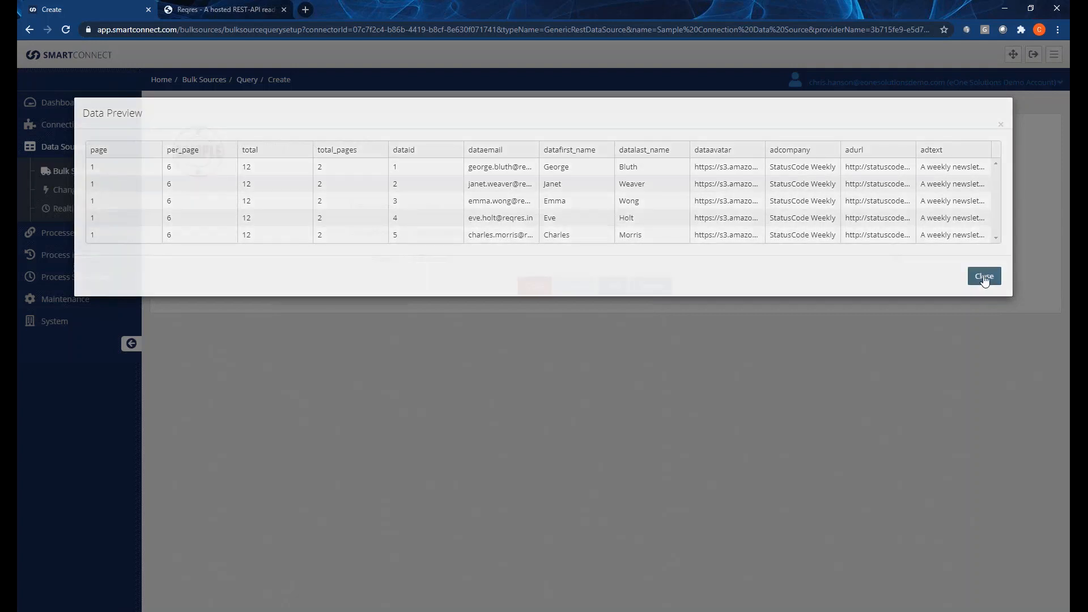
{"action": "left_click", "coordinate": [613, 287]}
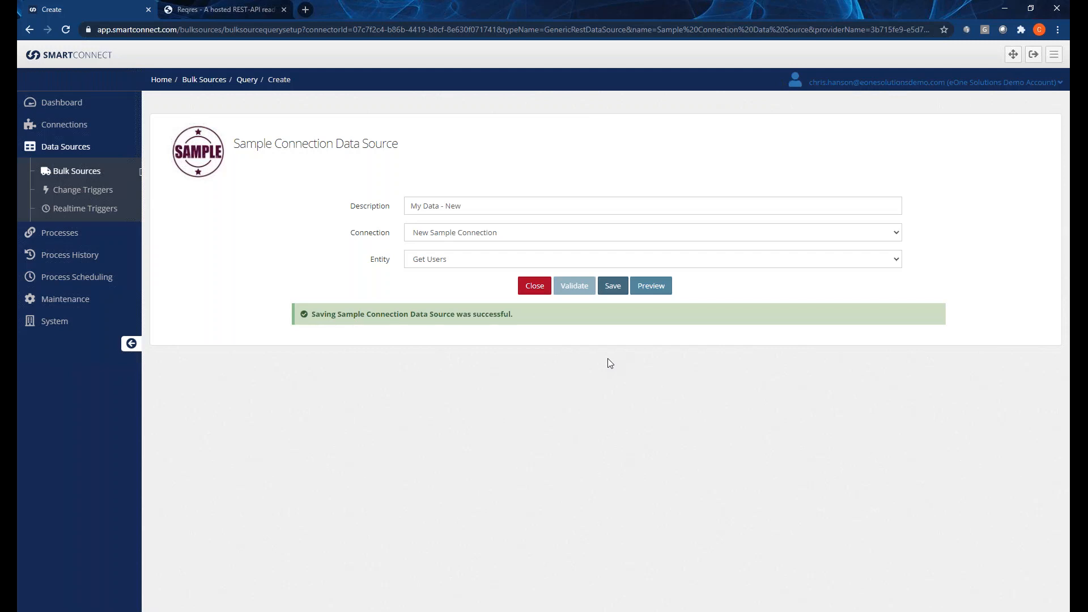
{"action": "left_click", "coordinate": [535, 286]}
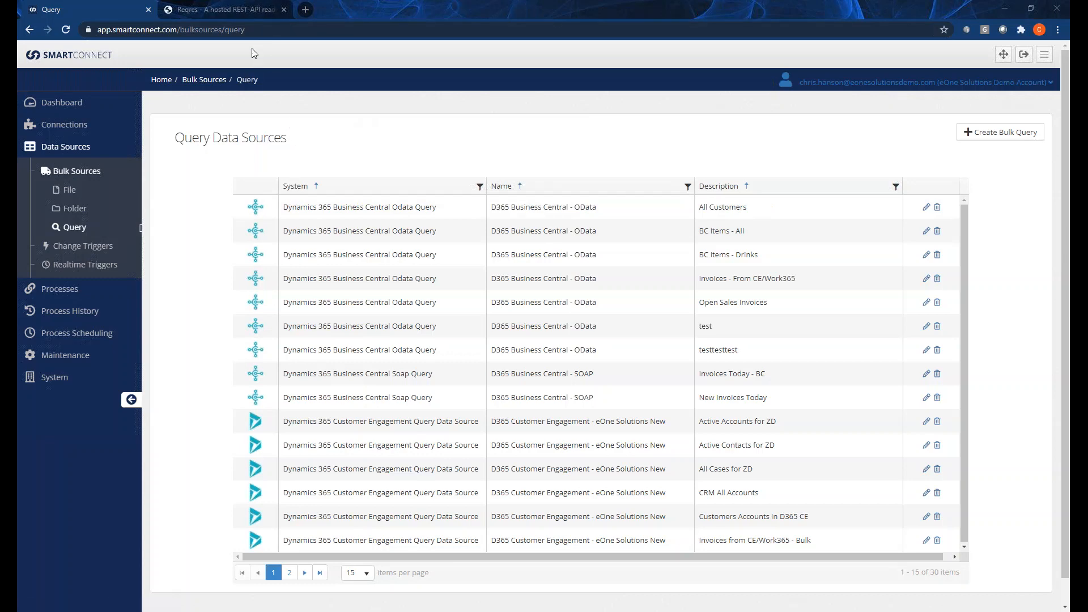
Switch to the Reqres site, examine the List Users, Create and Single Resource sample requests and responses, and return to SmartConnect
{"action": "left_click", "coordinate": [238, 11]}
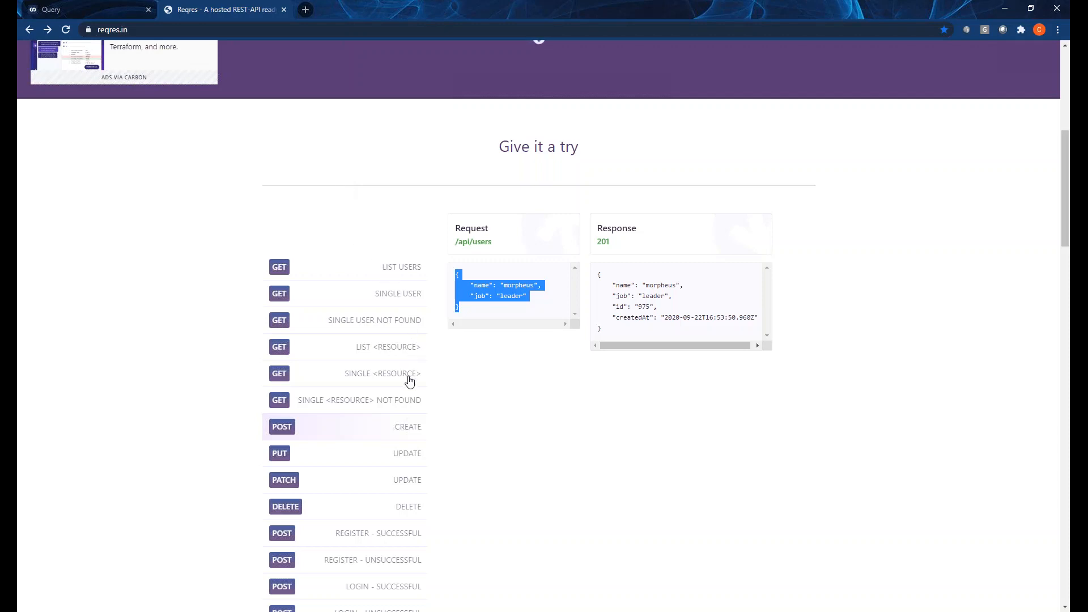
{"action": "left_click", "coordinate": [395, 264]}
{"action": "scroll", "coordinate": [569, 369], "scroll_direction": "down", "scroll_amount": 1}
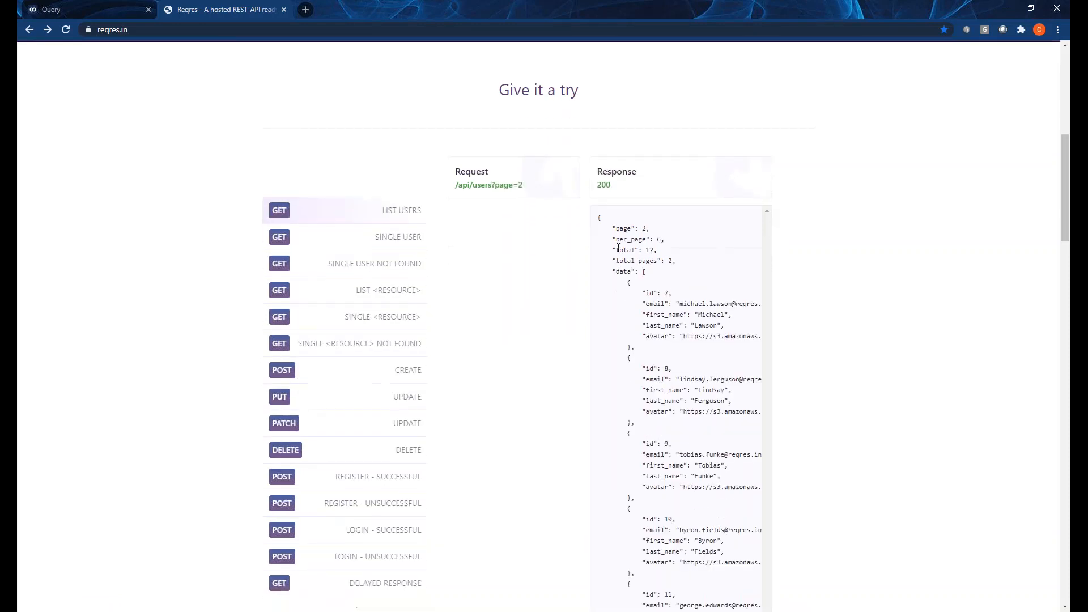
{"action": "left_click_drag", "start_coordinate": [602, 223], "coordinate": [684, 361]}
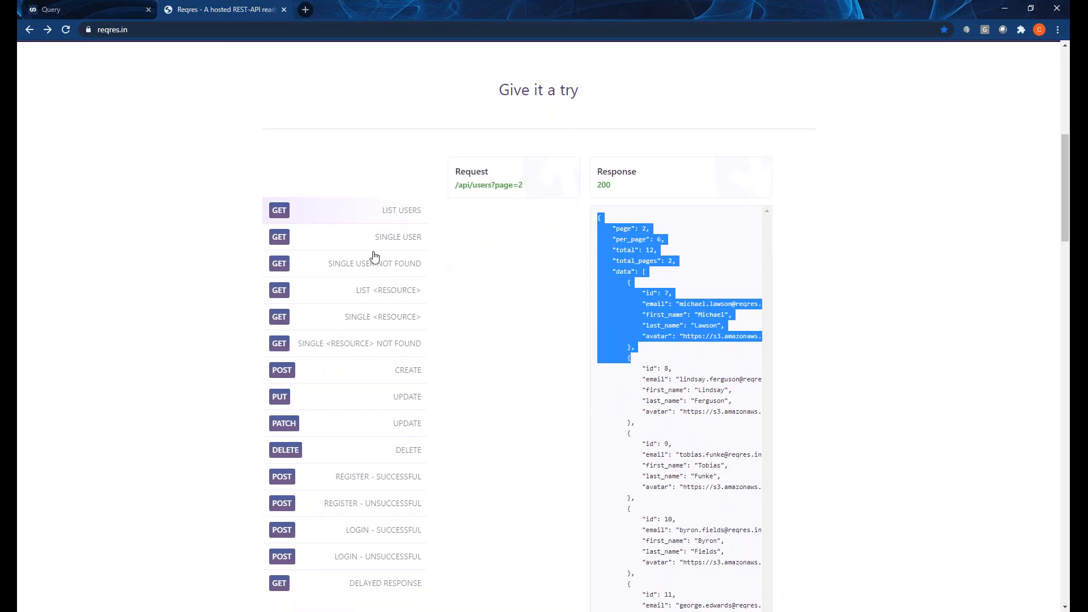
{"action": "left_click", "coordinate": [356, 376]}
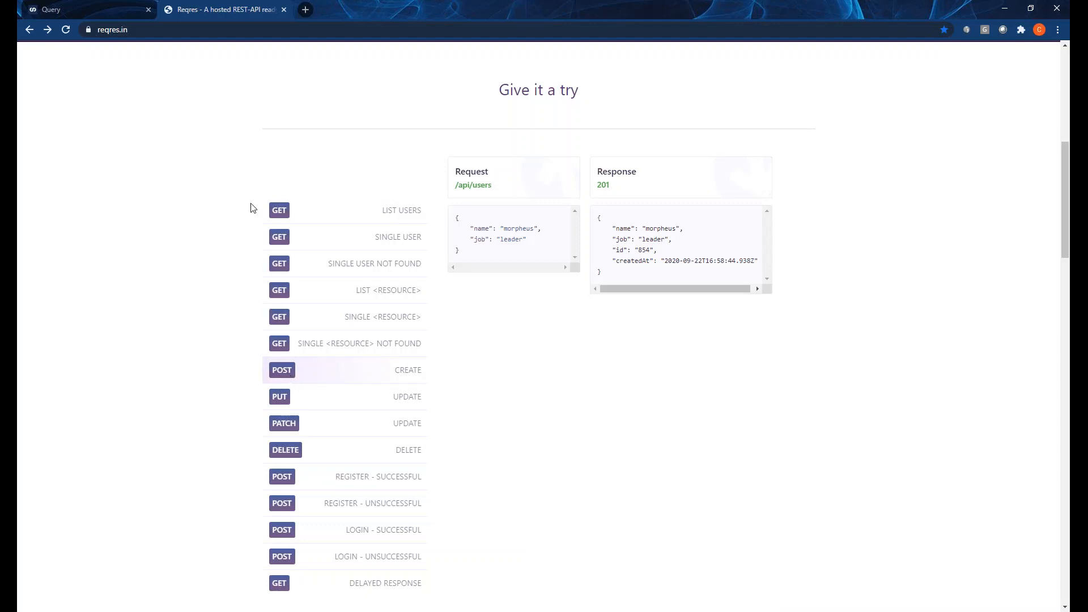
{"action": "left_click", "coordinate": [369, 320]}
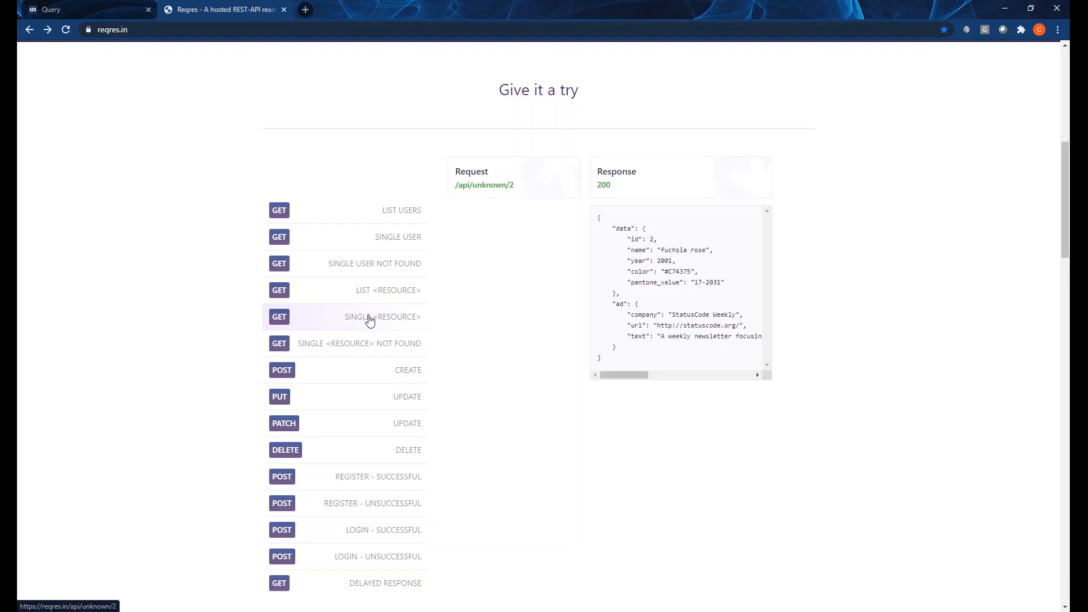
{"action": "left_click", "coordinate": [71, 5]}
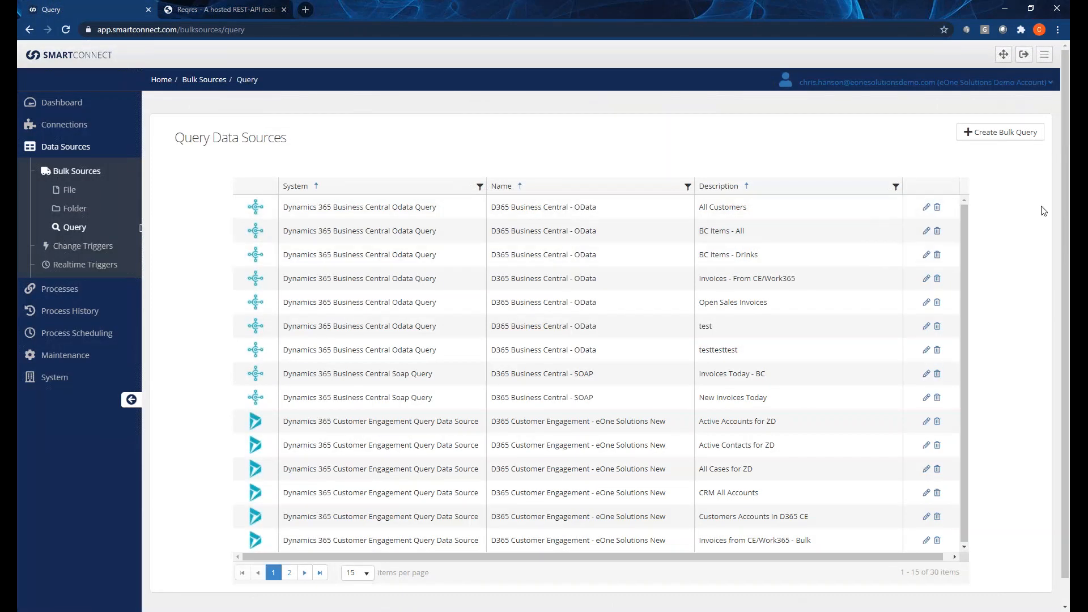